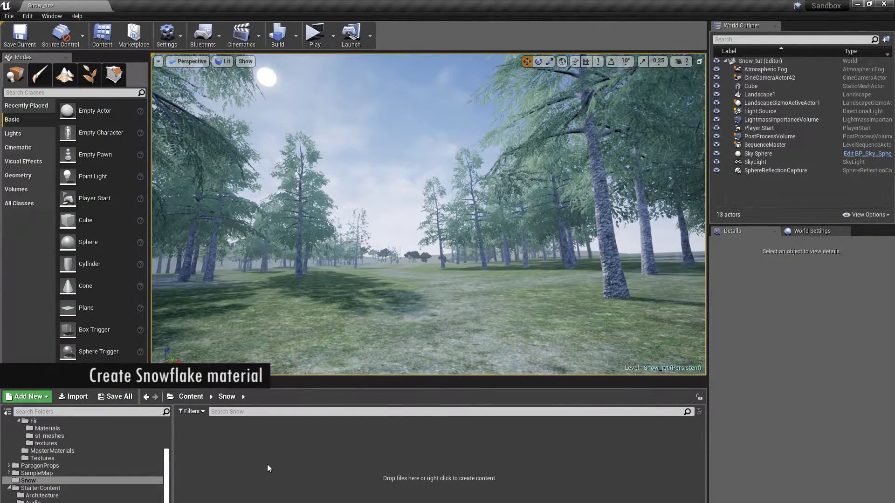
- Add a new Material asset in the Snow folder and name it M_Snowflake
{"action": "right_click", "coordinate": [270, 458]}
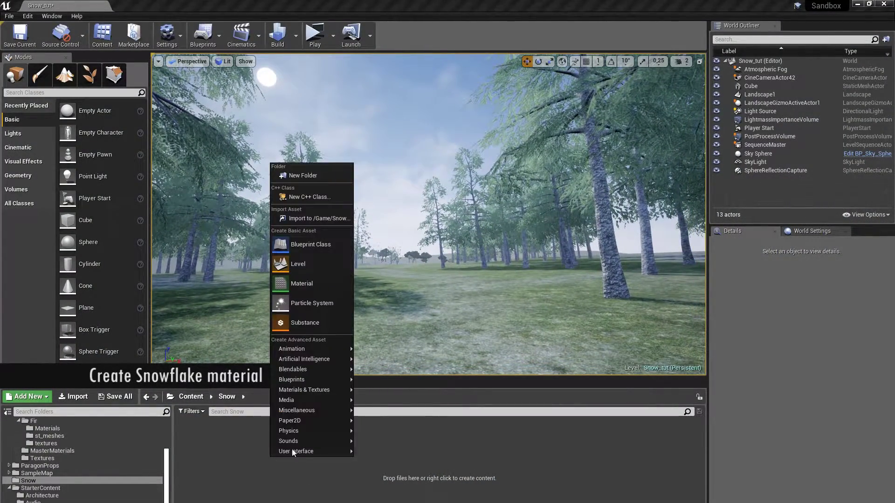
{"action": "left_click", "coordinate": [329, 283]}
{"action": "type", "text": "M_Snowf"}
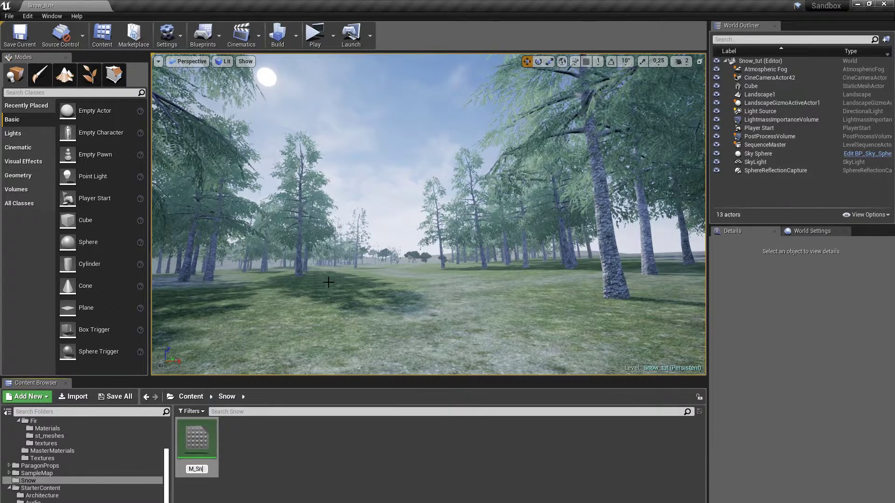
{"action": "type", "text": "lake"}
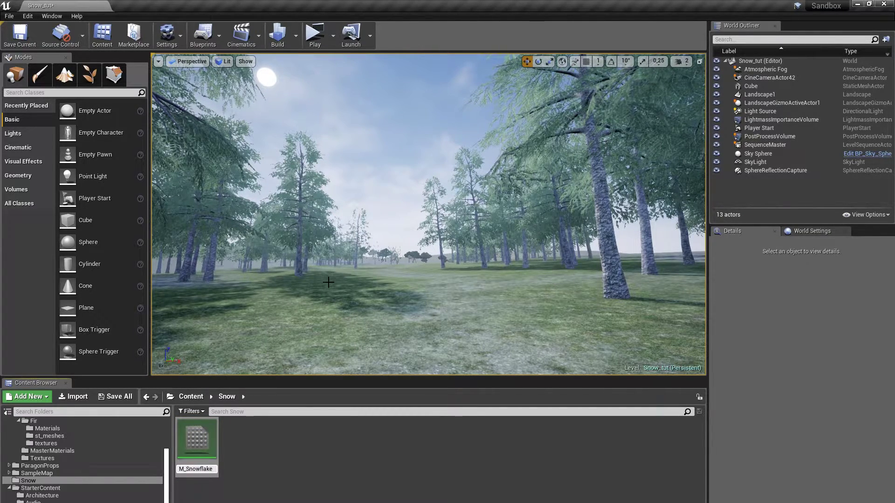
{"action": "key", "text": "Return"}
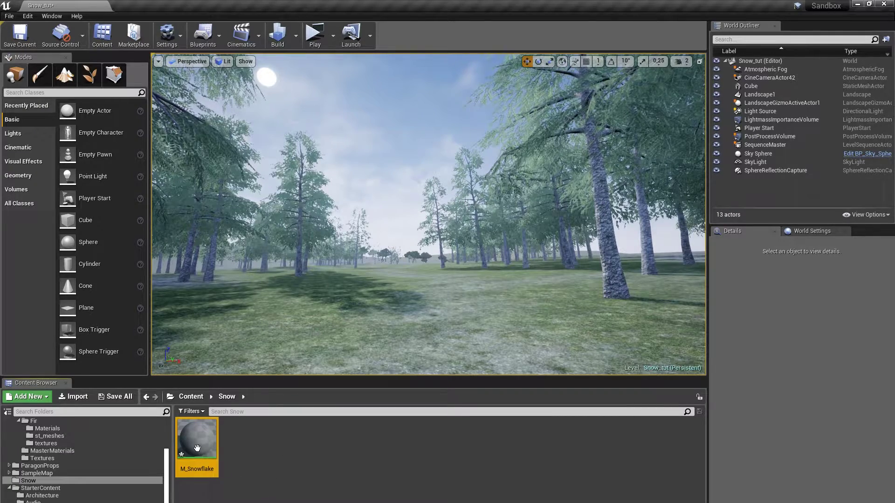
- Open M_Snowflake in the Material Editor and switch its Blend Mode from Opaque to Translucent
{"action": "double_click", "coordinate": [195, 441]}
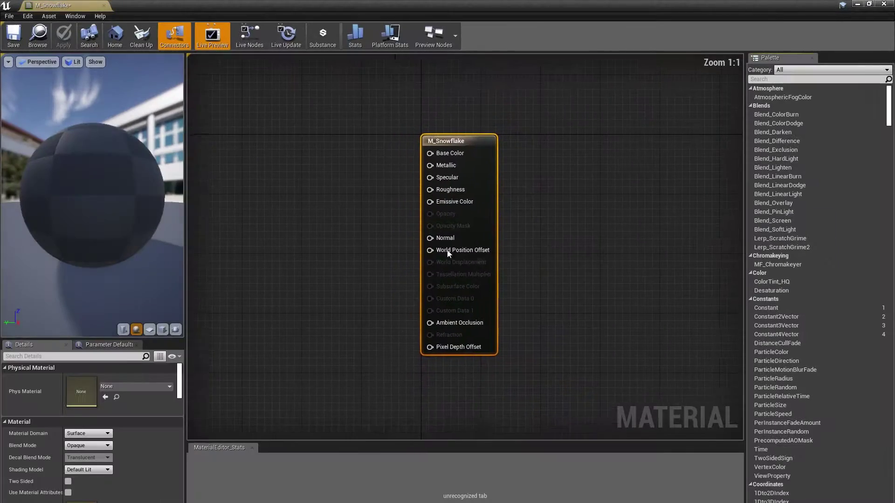
{"action": "mouse_move", "coordinate": [365, 257]}
{"action": "right_mouse_down"}
{"action": "mouse_move", "coordinate": [435, 249]}
{"action": "mouse_move", "coordinate": [409, 257]}
{"action": "mouse_move", "coordinate": [440, 261]}
{"action": "right_mouse_up"}
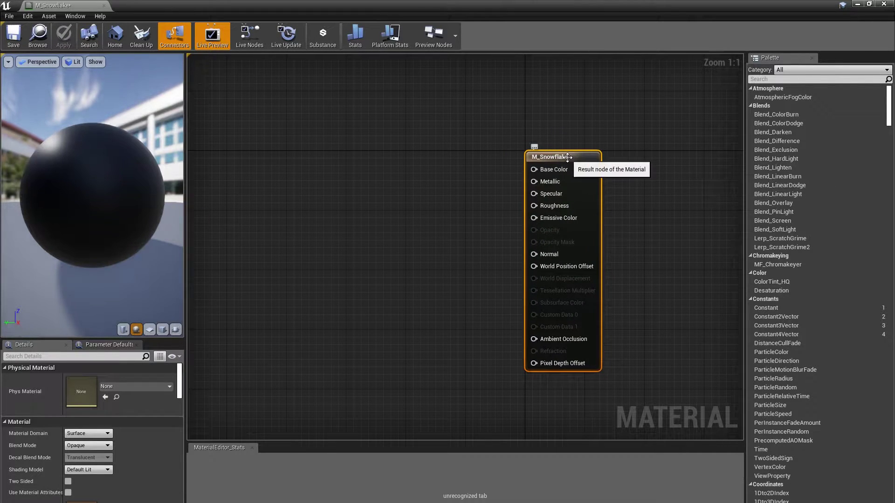
{"action": "left_click", "coordinate": [99, 447]}
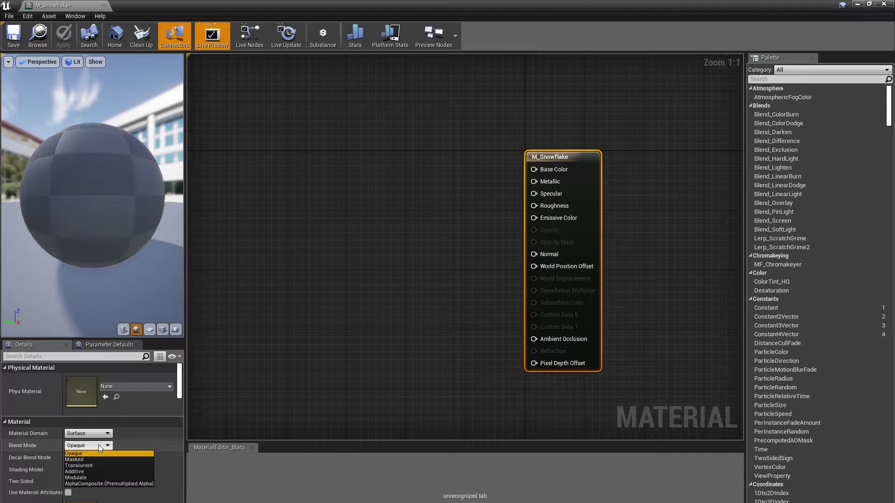
{"action": "left_click", "coordinate": [86, 465]}
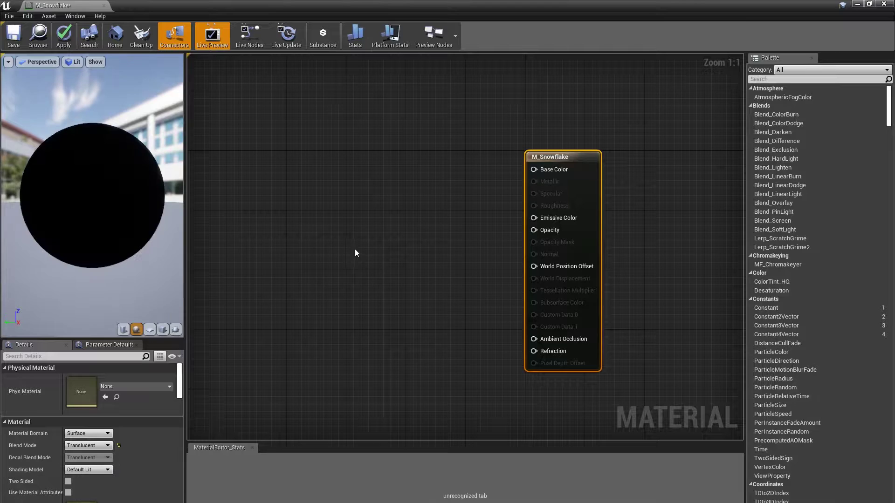
{"action": "right_click_drag", "start_coordinate": [498, 226], "coordinate": [474, 202]}
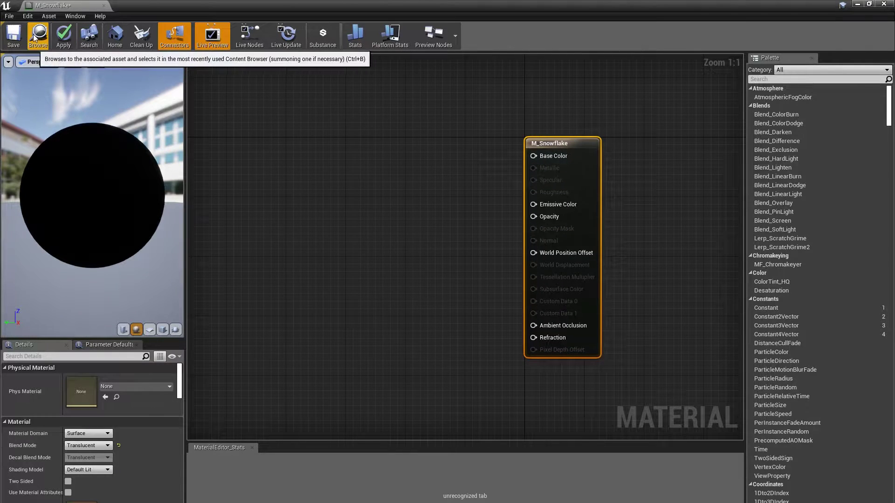
- Add a RadialGradientExponential node to the material graph and place it on the left
{"action": "right_click", "coordinate": [279, 220]}
{"action": "type", "text": "radial"}
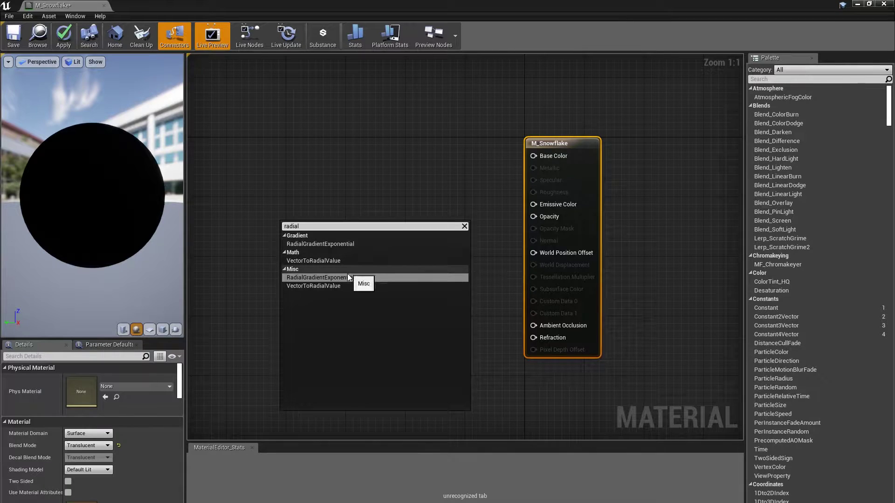
{"action": "left_click", "coordinate": [348, 277]}
{"action": "right_click_drag", "start_coordinate": [466, 204], "coordinate": [456, 236]}
{"action": "left_click_drag", "start_coordinate": [456, 236], "coordinate": [326, 229]}
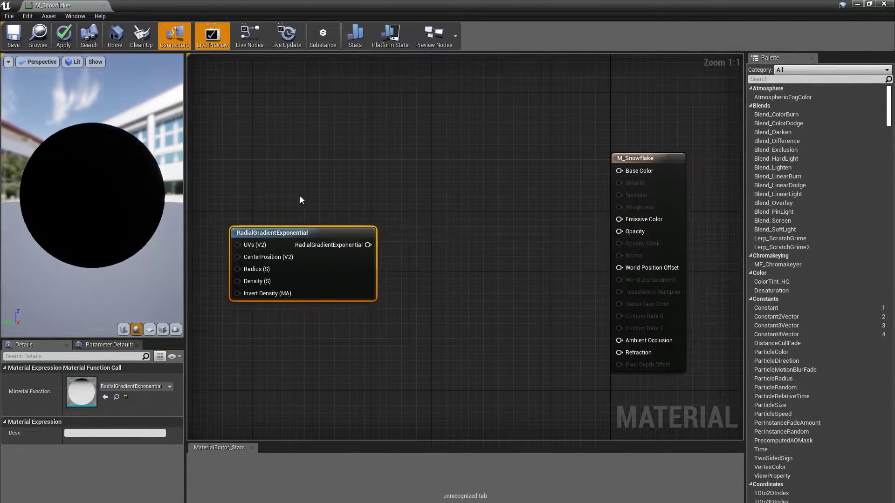
{"action": "right_click_drag", "start_coordinate": [301, 195], "coordinate": [393, 188]}
- Feed the gradient's Radius and Density from two Constant nodes set to 0.5 and 5
{"action": "left_click", "coordinate": [249, 217]}
{"action": "left_click", "coordinate": [248, 269]}
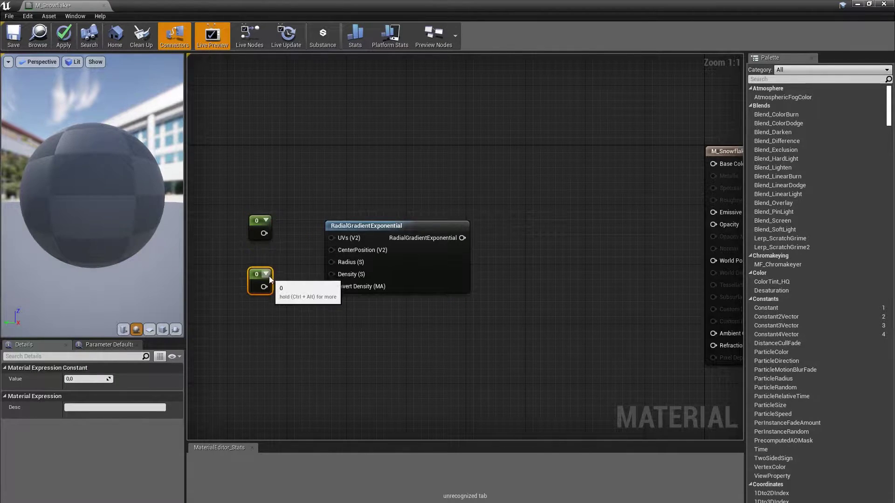
{"action": "left_click_drag", "start_coordinate": [264, 233], "coordinate": [329, 260]}
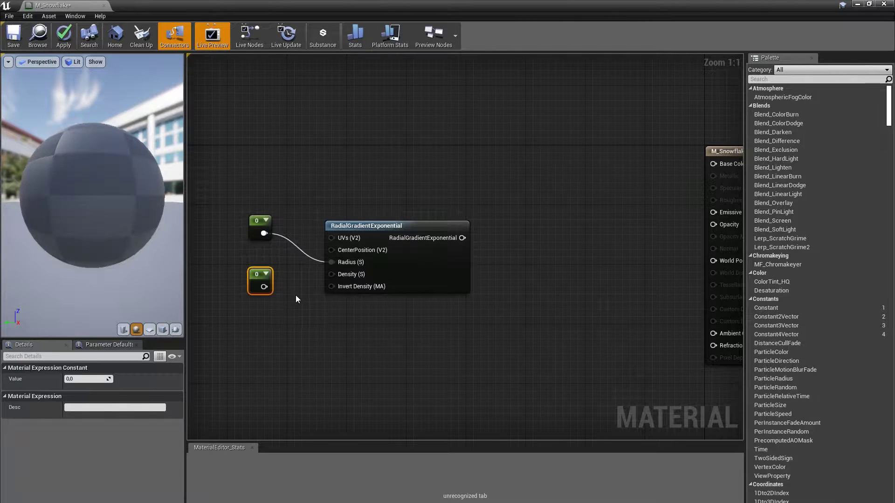
{"action": "left_click_drag", "start_coordinate": [271, 288], "coordinate": [330, 274]}
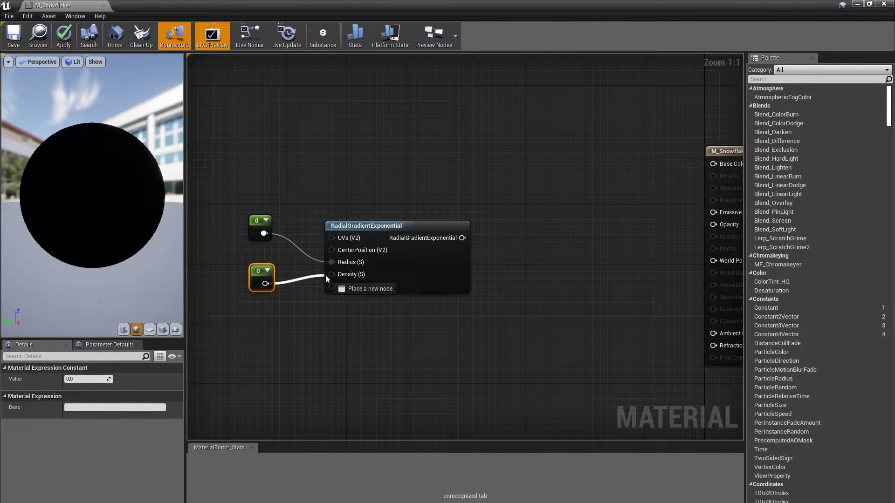
{"action": "left_click", "coordinate": [256, 221]}
{"action": "left_click", "coordinate": [89, 379]}
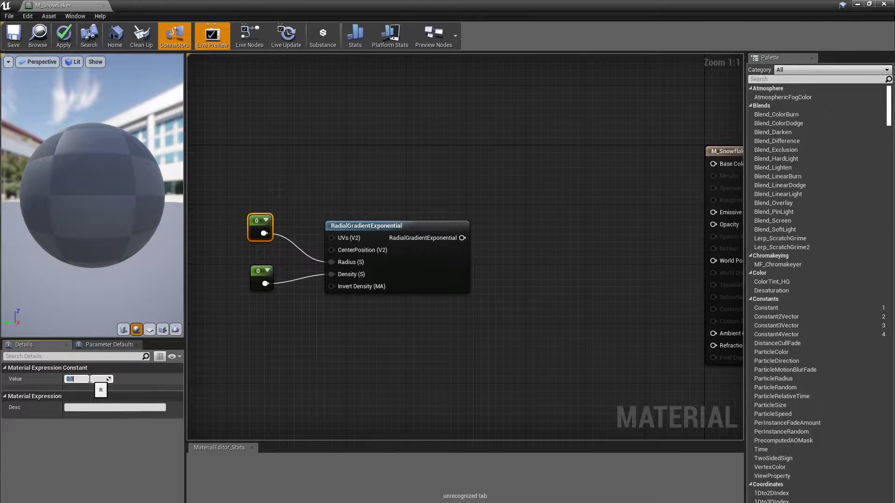
{"action": "type", "text": "0.5"}
{"action": "key", "text": "Return"}
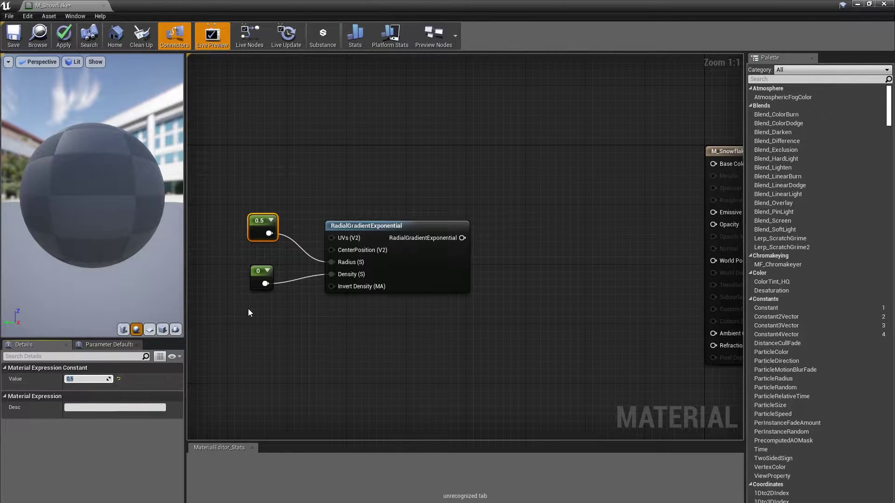
{"action": "left_click", "coordinate": [251, 276]}
{"action": "left_click", "coordinate": [89, 379]}
{"action": "type", "text": "5"}
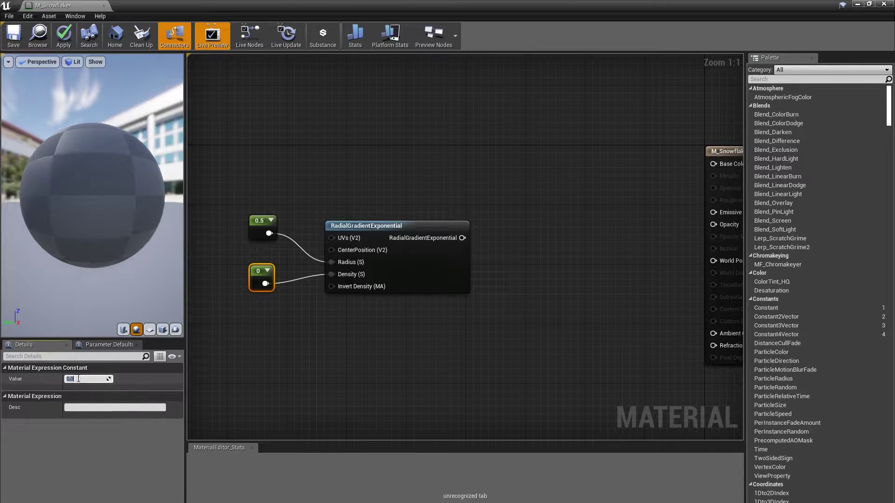
{"action": "key", "text": "Return"}
- Move the gradient node and its two constants down and to the left
{"action": "left_click", "coordinate": [459, 309]}
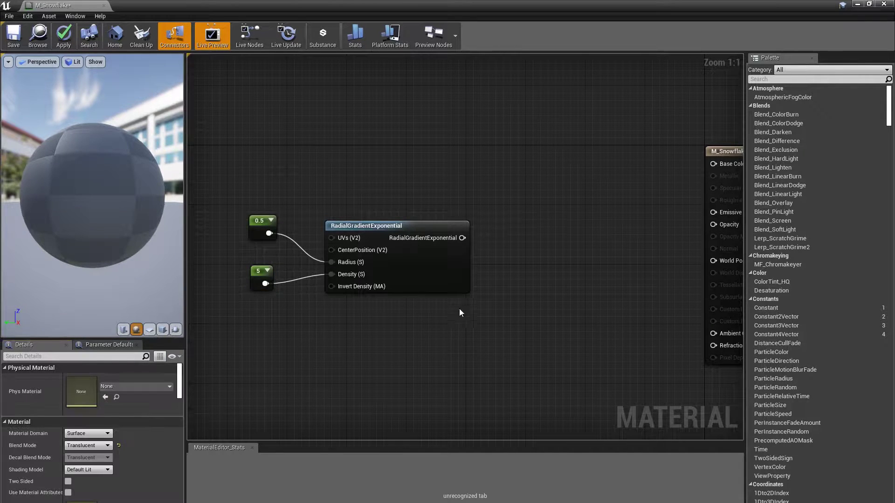
{"action": "scroll", "coordinate": [452, 270], "scroll_direction": "down", "scroll_amount": 2}
{"action": "right_click_drag", "start_coordinate": [452, 271], "coordinate": [451, 263]}
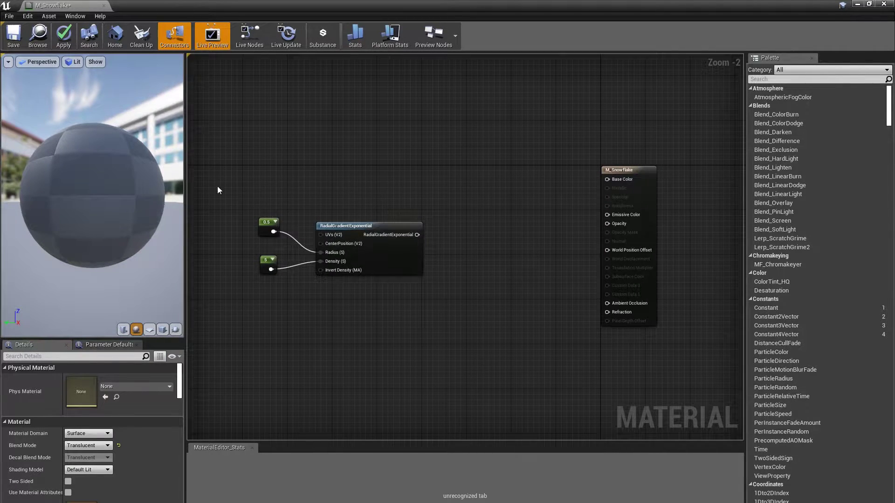
{"action": "left_click_drag", "start_coordinate": [217, 190], "coordinate": [327, 280]}
{"action": "left_click_drag", "start_coordinate": [383, 224], "coordinate": [355, 236]}
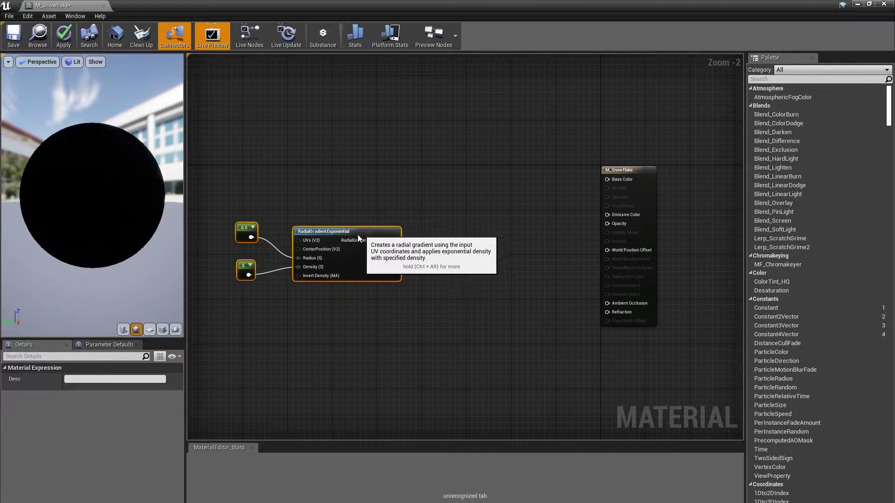
- Add a Particle Color node to the snowflake material graph
{"action": "left_click", "coordinate": [402, 192]}
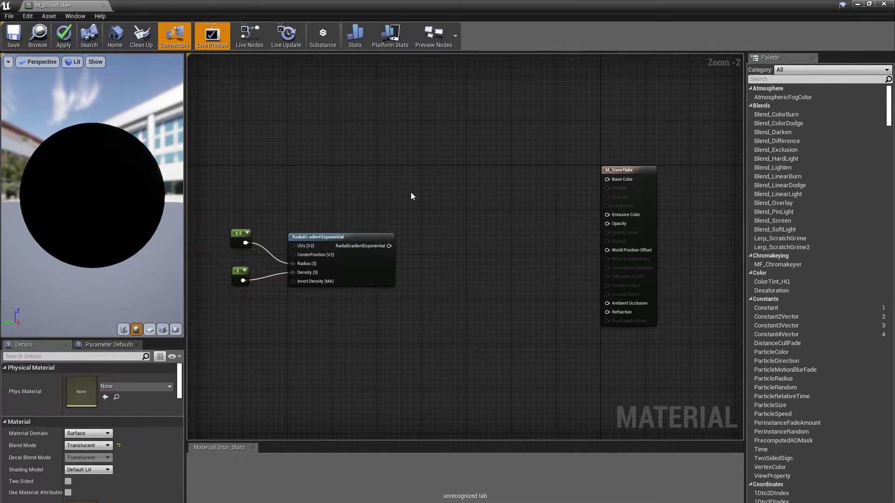
{"action": "right_click", "coordinate": [390, 179]}
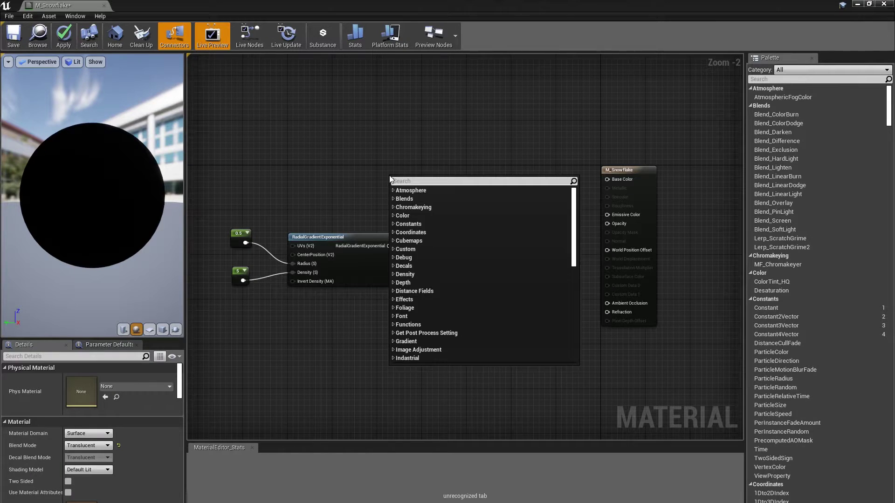
{"action": "type", "text": "parti"}
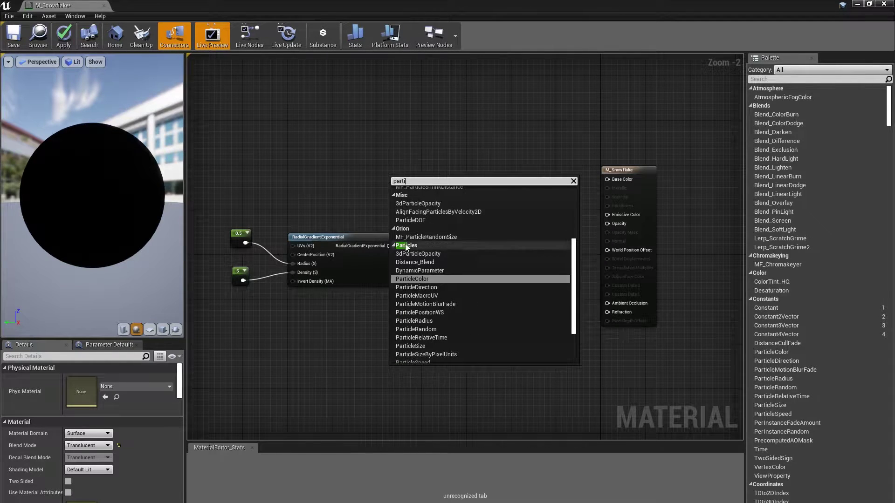
{"action": "left_click", "coordinate": [413, 279]}
{"action": "left_click_drag", "start_coordinate": [410, 147], "coordinate": [405, 142]}
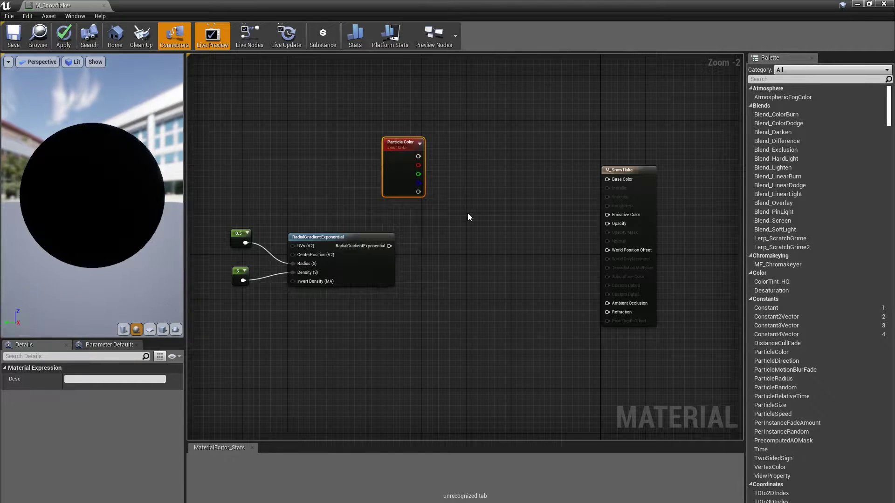
{"action": "left_click", "coordinate": [497, 205]}
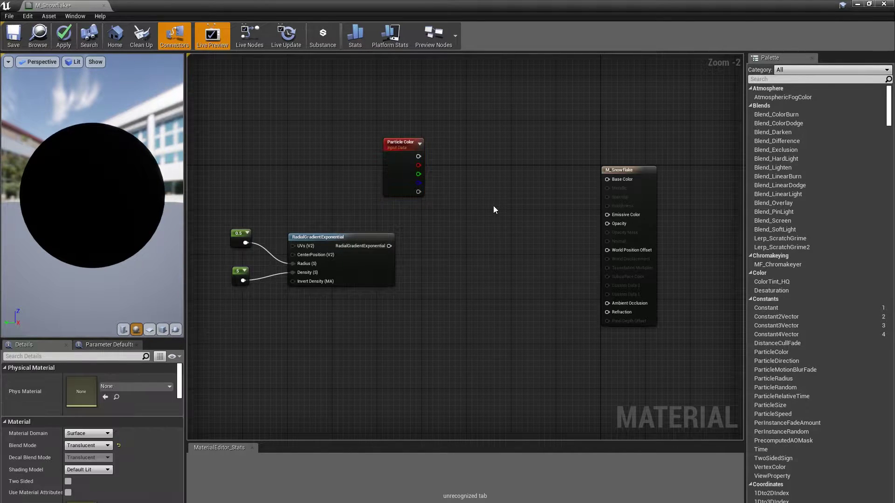
- Multiply Particle Color by the radial gradient and feed the result into Base Color
{"action": "left_click", "coordinate": [486, 192]}
{"action": "left_click_drag", "start_coordinate": [488, 193], "coordinate": [478, 185]}
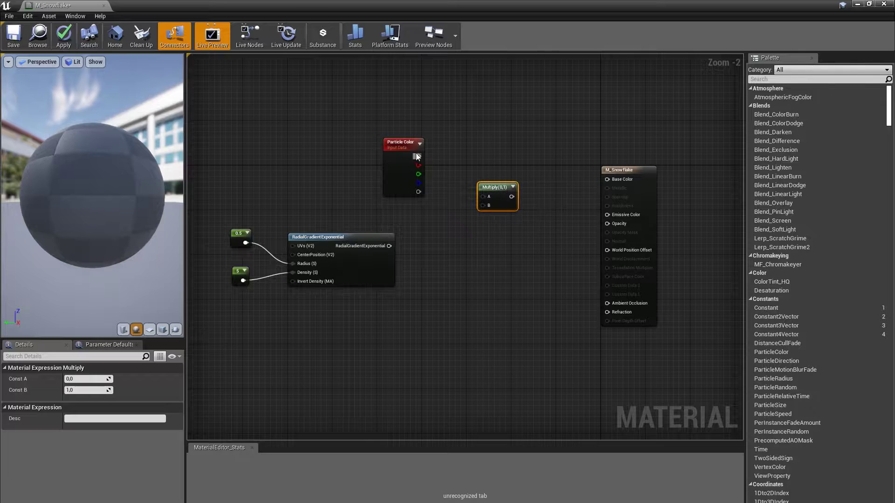
{"action": "left_click_drag", "start_coordinate": [418, 156], "coordinate": [485, 196]}
{"action": "mouse_move", "coordinate": [389, 246]}
{"action": "left_mouse_down"}
{"action": "mouse_move", "coordinate": [484, 206]}
{"action": "mouse_move", "coordinate": [607, 181]}
{"action": "left_mouse_up"}
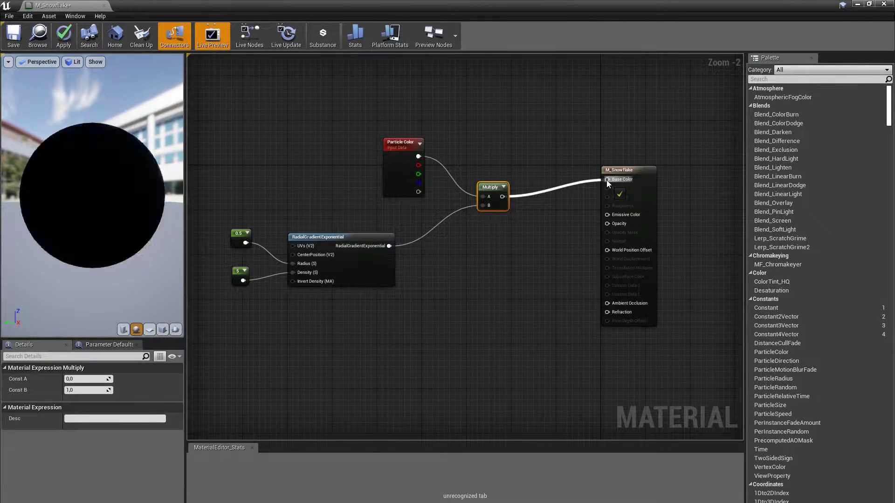
{"action": "left_click", "coordinate": [455, 299]}
- Multiply Particle Color's alpha by the gradient for Opacity, then shift the nodes up-right
{"action": "left_click", "coordinate": [479, 279]}
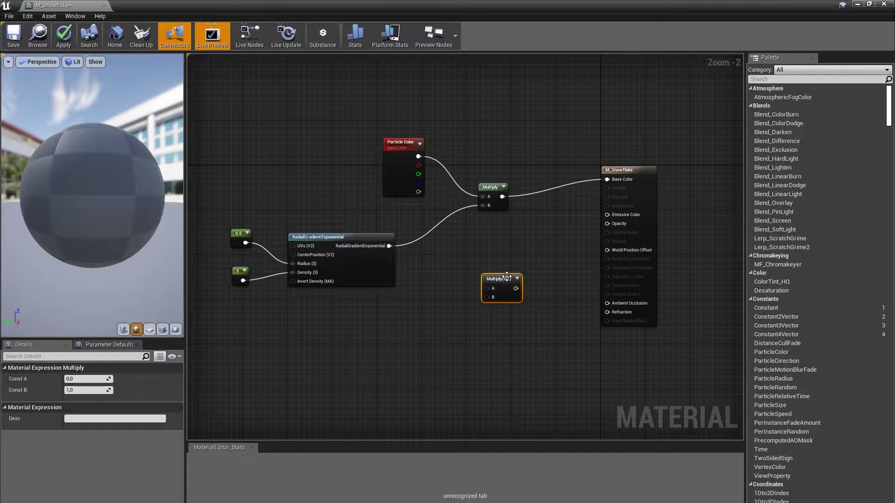
{"action": "left_click_drag", "start_coordinate": [491, 282], "coordinate": [486, 262]}
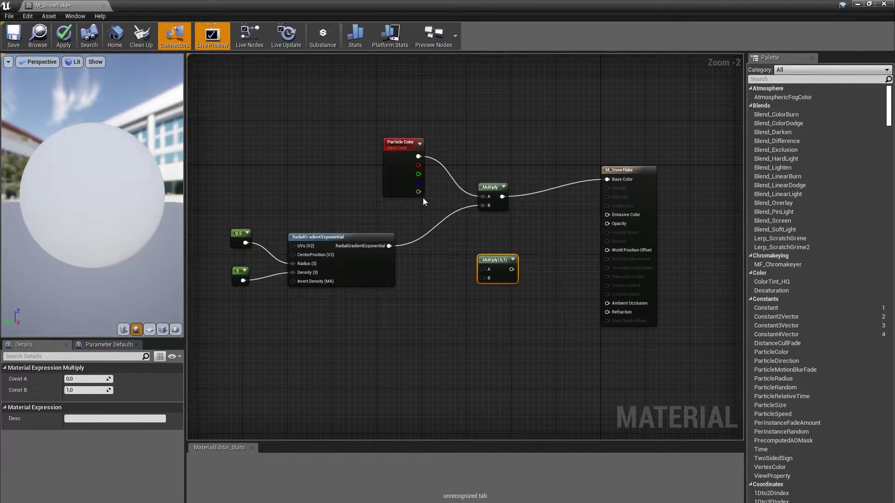
{"action": "mouse_move", "coordinate": [419, 192]}
{"action": "left_mouse_down"}
{"action": "mouse_move", "coordinate": [422, 210]}
{"action": "mouse_move", "coordinate": [482, 269]}
{"action": "left_mouse_up"}
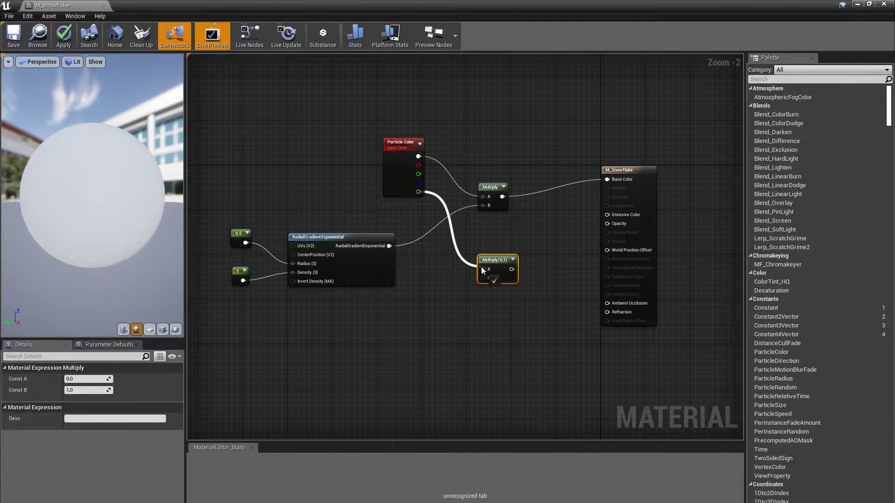
{"action": "mouse_move", "coordinate": [390, 246]}
{"action": "left_mouse_down"}
{"action": "mouse_move", "coordinate": [483, 278]}
{"action": "mouse_move", "coordinate": [607, 223]}
{"action": "left_mouse_up"}
{"action": "left_click_drag", "start_coordinate": [217, 121], "coordinate": [556, 314]}
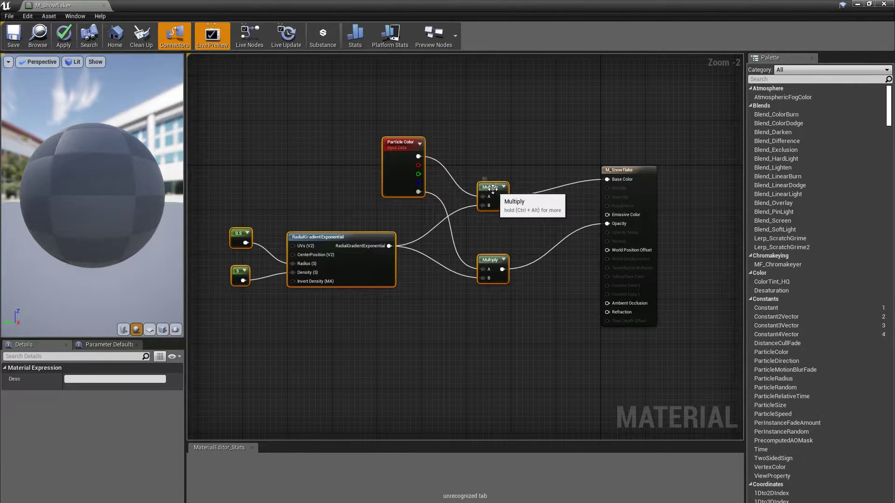
{"action": "left_click_drag", "start_coordinate": [490, 188], "coordinate": [518, 171]}
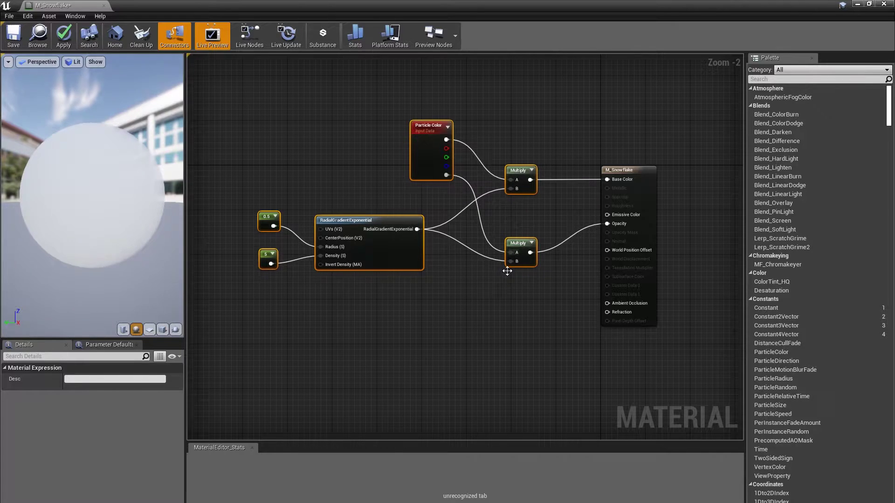
- Preview the material on a flat plane with the background hidden
{"action": "left_click", "coordinate": [450, 309]}
{"action": "left_click", "coordinate": [149, 329]}
{"action": "mouse_move", "coordinate": [170, 322]}
{"action": "left_mouse_down"}
{"action": "mouse_move", "coordinate": [161, 247]}
{"action": "mouse_move", "coordinate": [139, 242]}
{"action": "mouse_move", "coordinate": [109, 61]}
{"action": "left_mouse_up"}
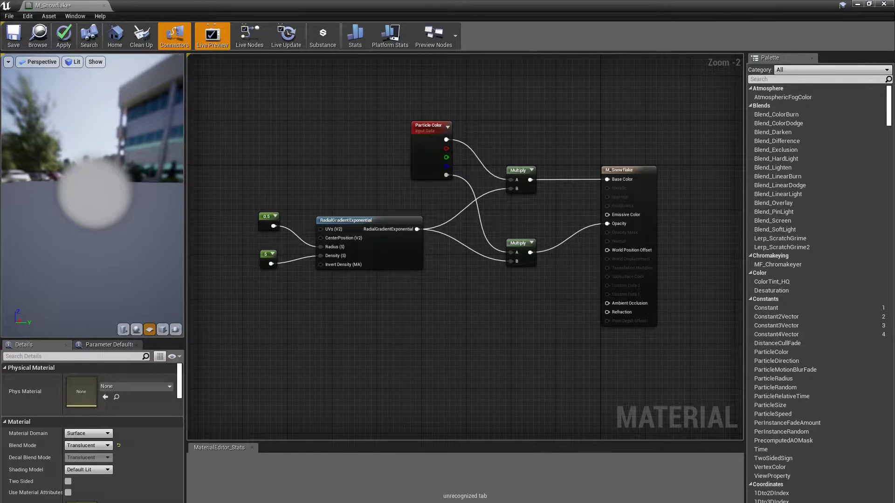
{"action": "left_click", "coordinate": [95, 62]}
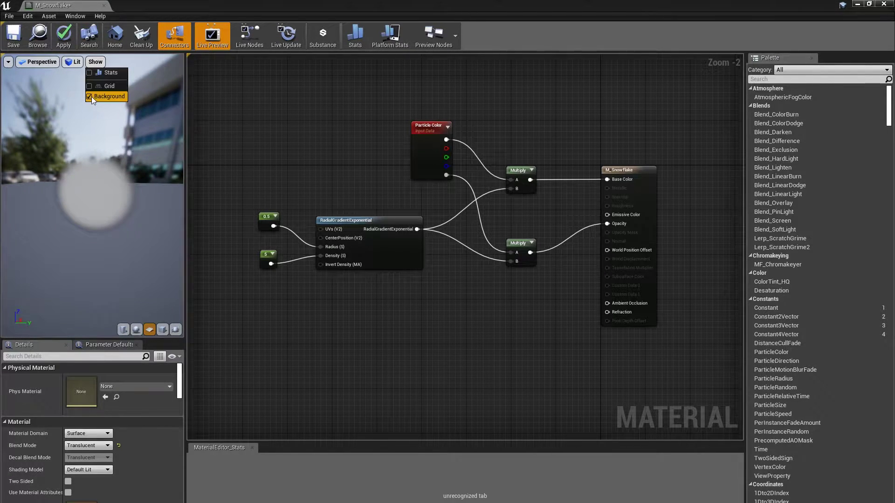
{"action": "left_click", "coordinate": [107, 96]}
- Turn the preview to face the snowflake, then save M_Snowflake and close its editor
{"action": "left_click_drag", "start_coordinate": [119, 211], "coordinate": [145, 212]}
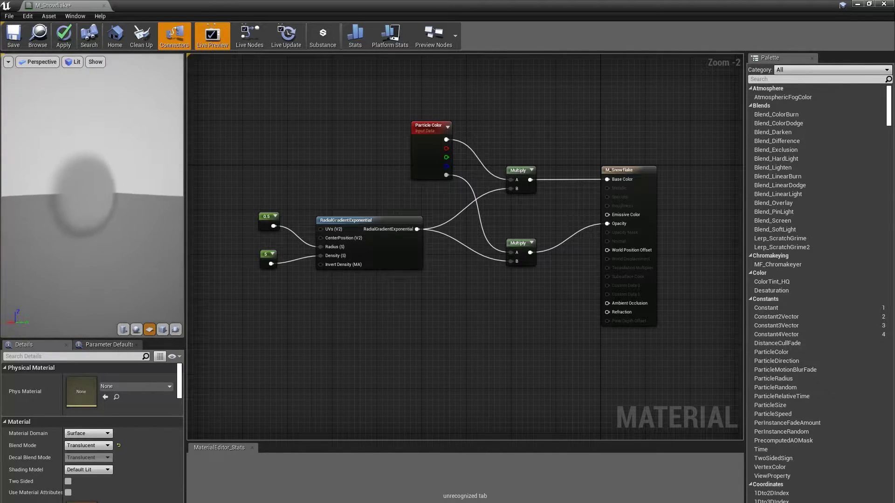
{"action": "mouse_move", "coordinate": [145, 212]}
{"action": "left_mouse_down"}
{"action": "mouse_move", "coordinate": [124, 211]}
{"action": "mouse_move", "coordinate": [136, 208]}
{"action": "left_mouse_up"}
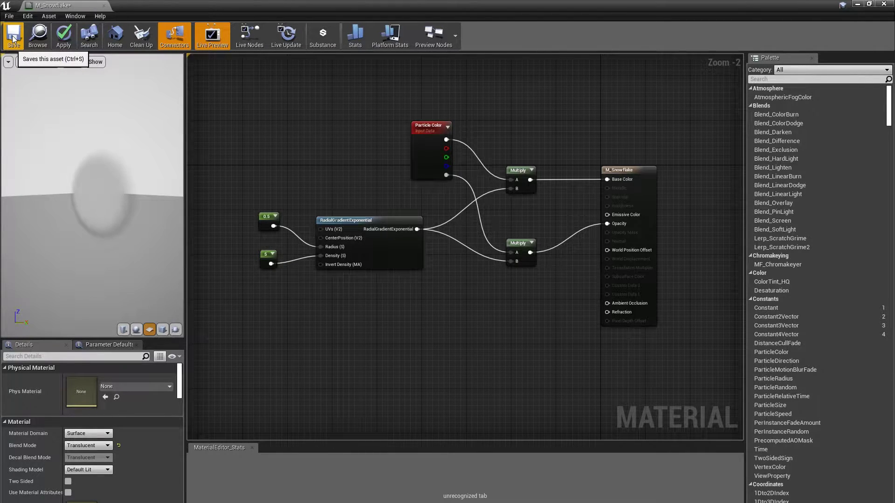
{"action": "left_click", "coordinate": [13, 41]}
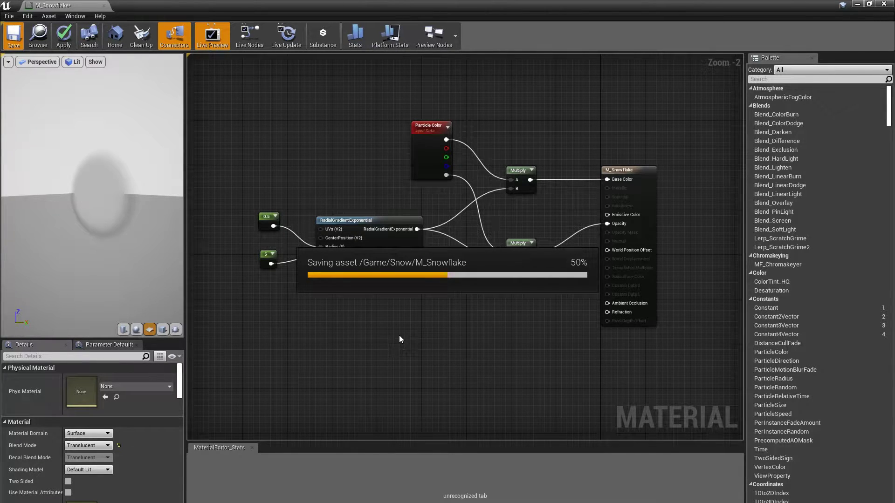
{"action": "left_click", "coordinate": [885, 4]}
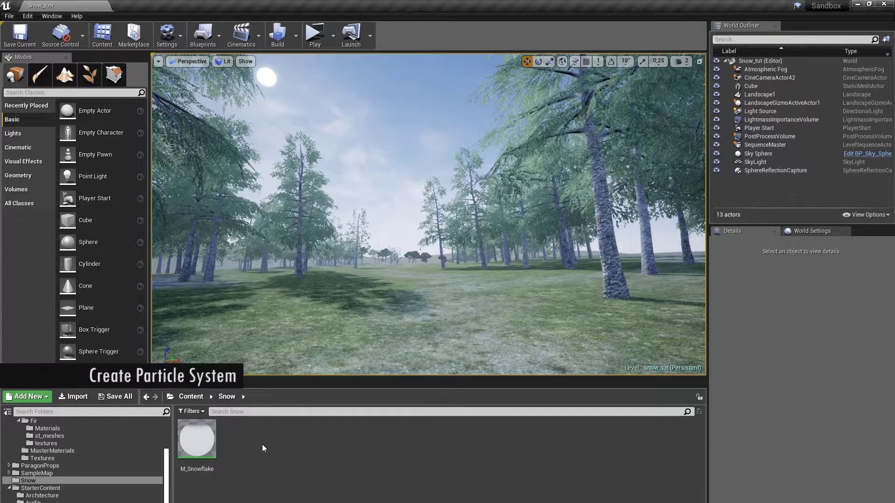
- Add a new Particle System asset in the Snow folder named PS_Snow
{"action": "right_click", "coordinate": [262, 444]}
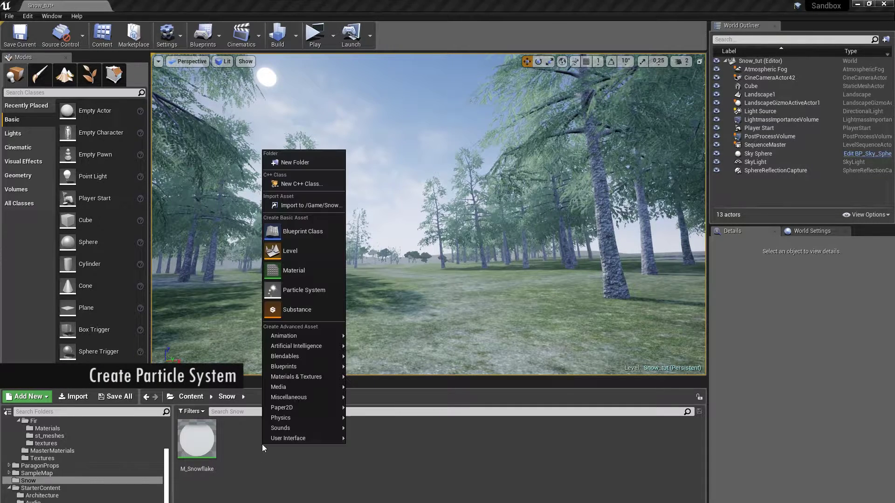
{"action": "left_click", "coordinate": [311, 291]}
{"action": "type", "text": "PS_"}
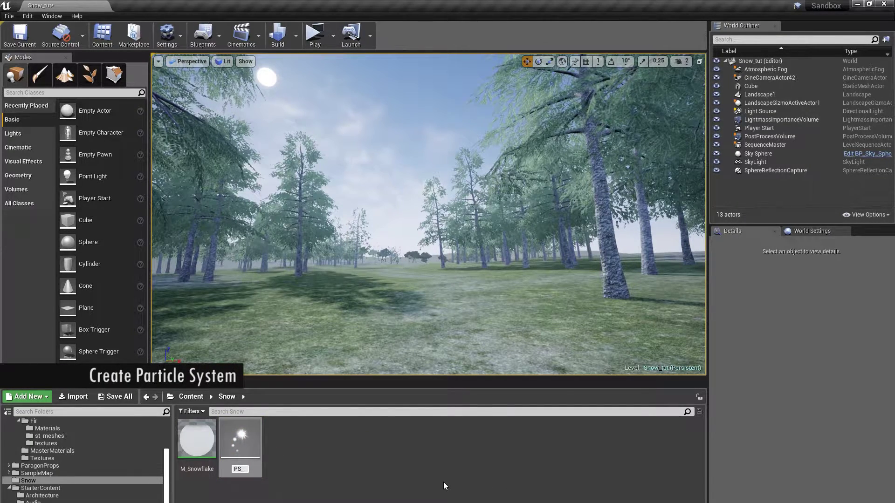
{"action": "type", "text": "Snow"}
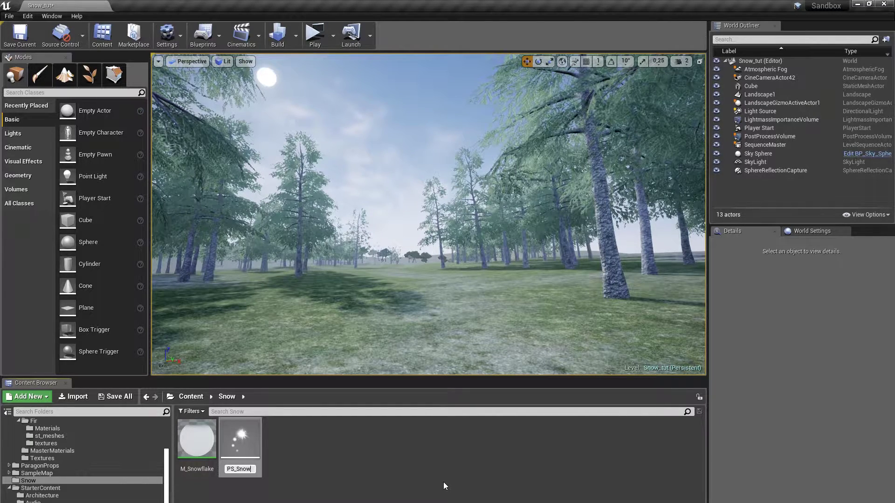
{"action": "key", "text": "Return"}
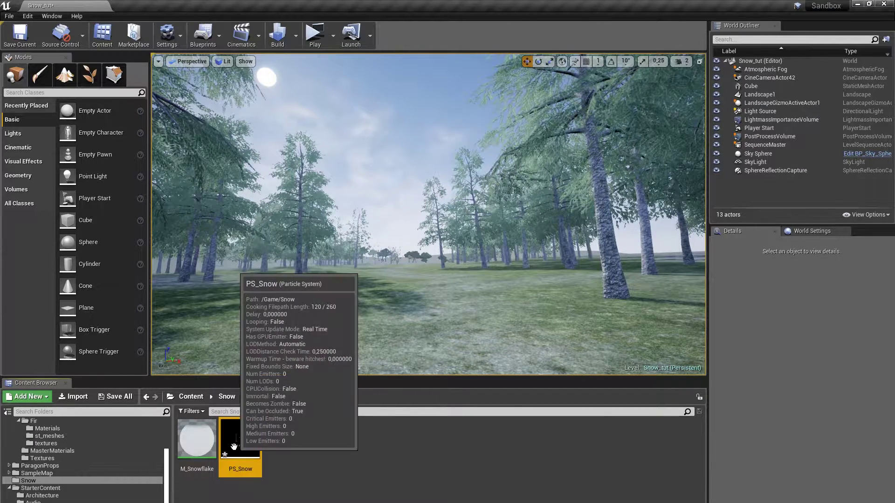
- Open PS_Snow and set the emitter's Required material to M_Snowflake
{"action": "double_click", "coordinate": [234, 446]}
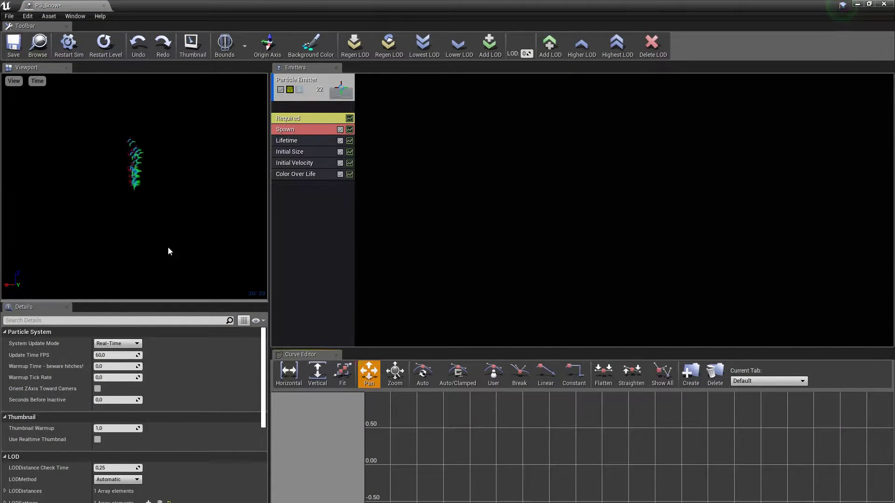
{"action": "left_click", "coordinate": [309, 119]}
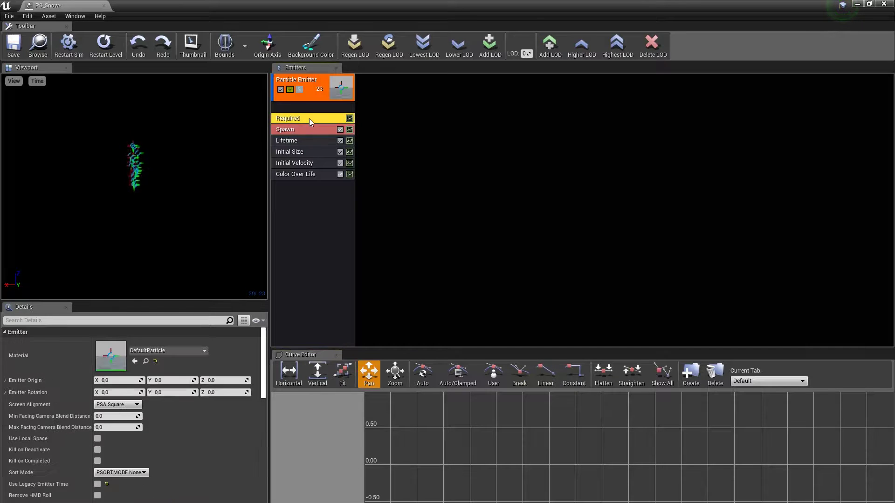
{"action": "left_click", "coordinate": [172, 350]}
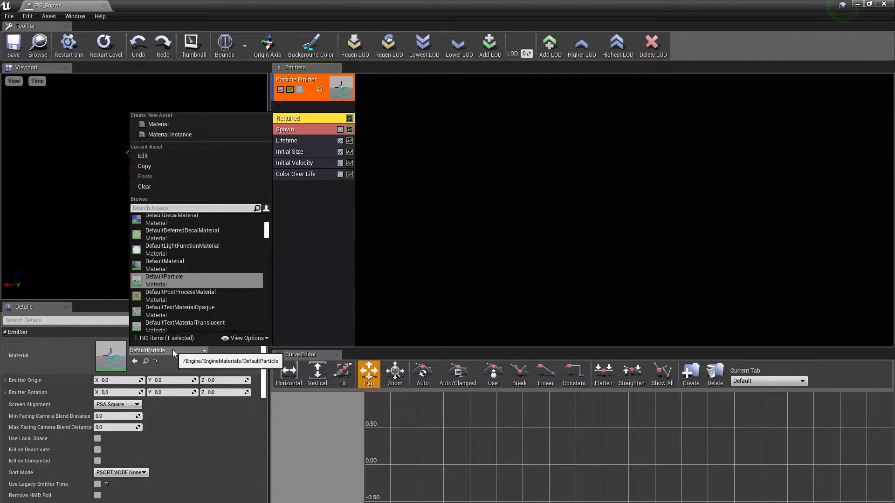
{"action": "type", "text": "snow"}
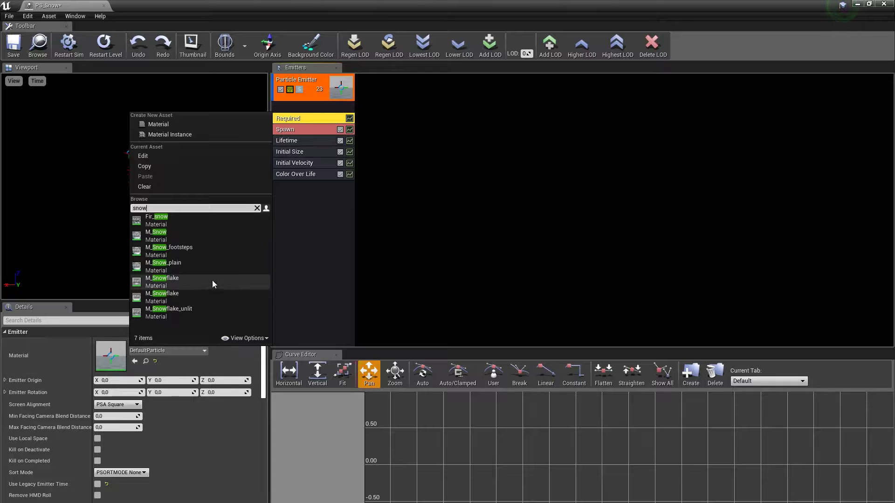
{"action": "left_click", "coordinate": [176, 294]}
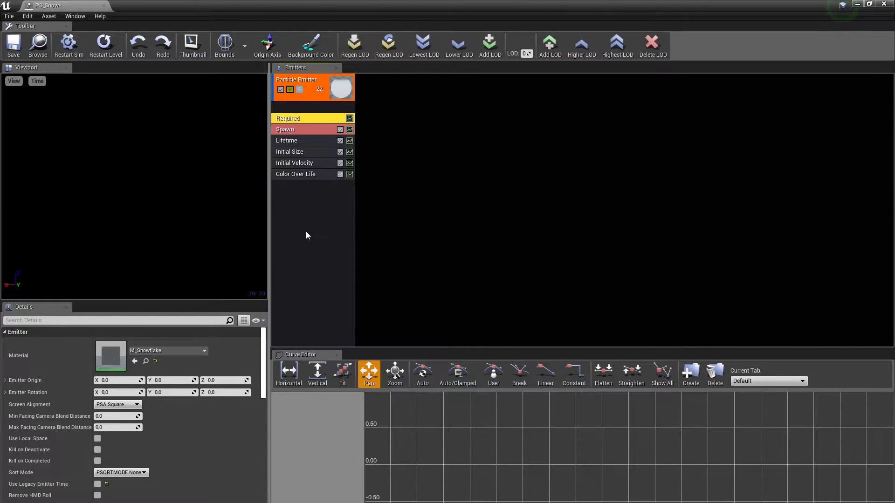
- Give the PS_Snow emitter New GPU Sprites type data and view its settings
{"action": "right_click", "coordinate": [307, 213]}
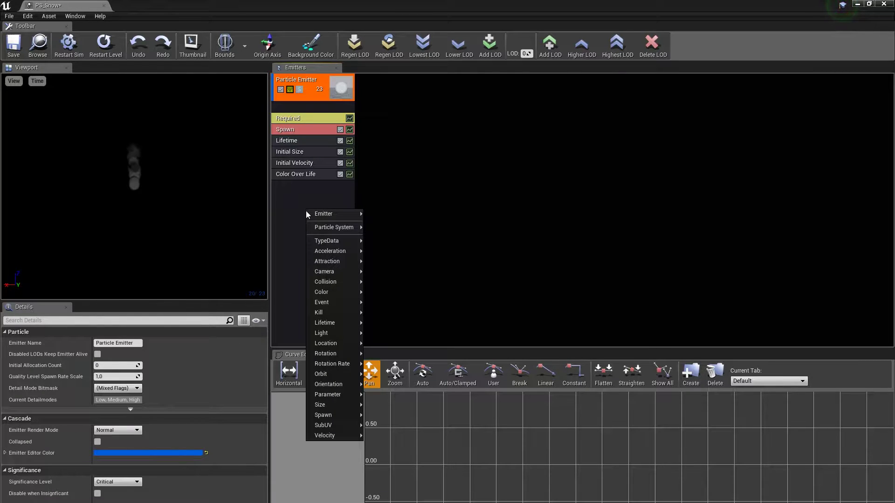
{"action": "mouse_move", "coordinate": [315, 217]}
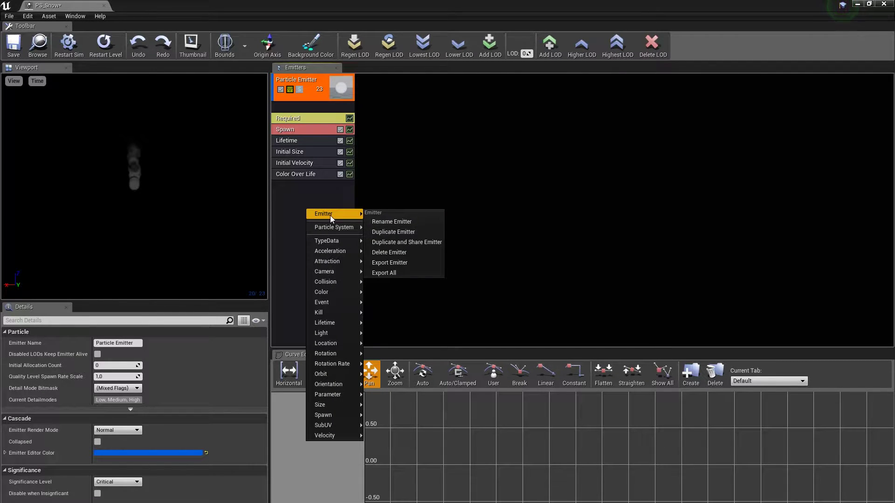
{"action": "mouse_move", "coordinate": [338, 226]}
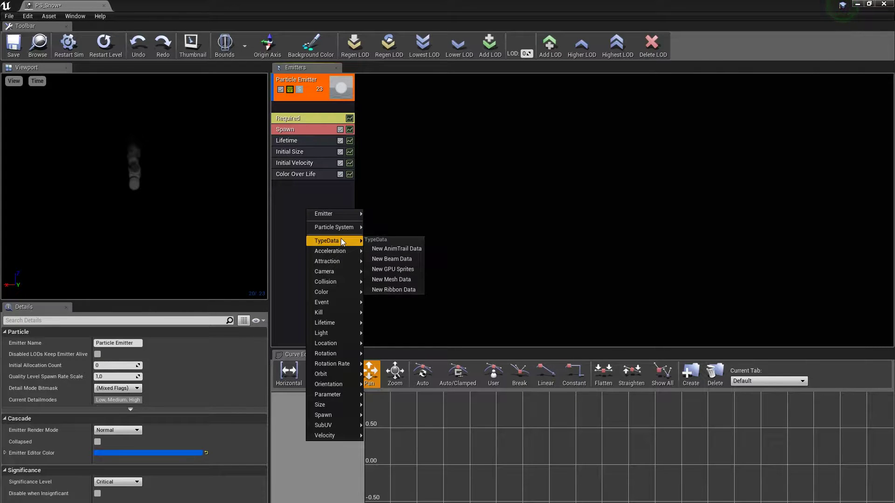
{"action": "left_click", "coordinate": [393, 269]}
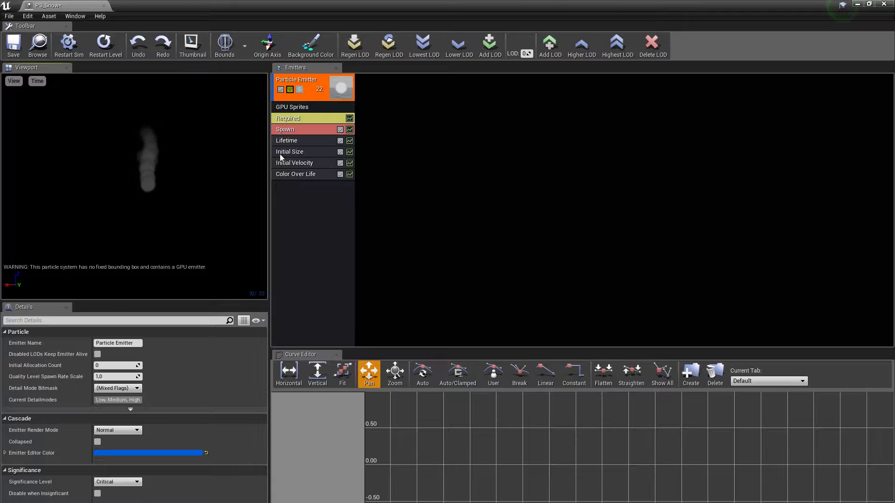
{"action": "left_click", "coordinate": [304, 108]}
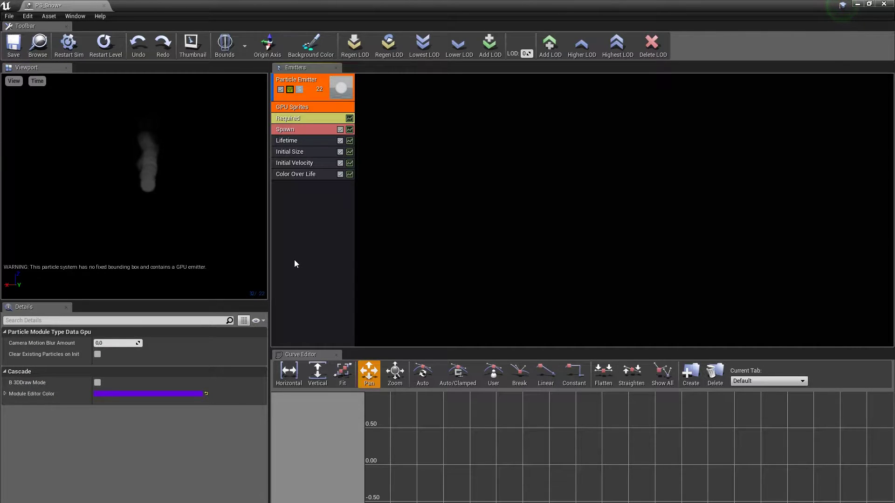
- Set the emitter's spawn rate to 50000 and its particle lifetime range to 10–14
{"action": "left_click", "coordinate": [290, 130]}
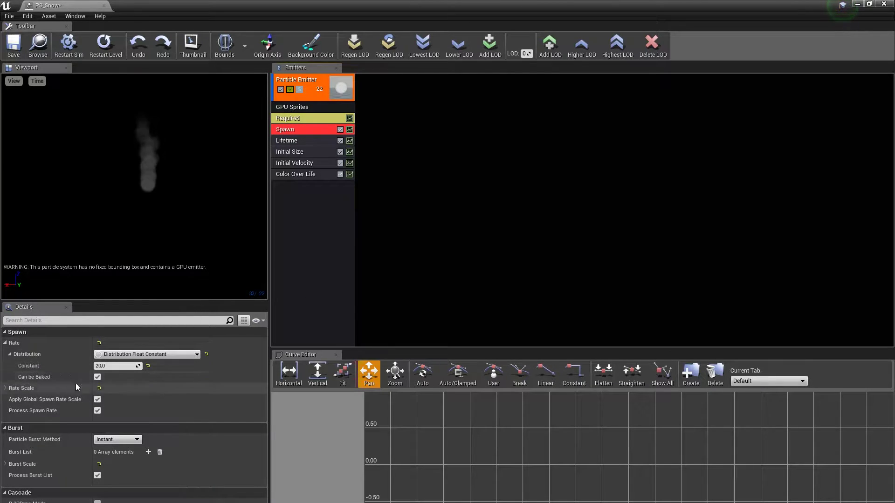
{"action": "left_click", "coordinate": [103, 366]}
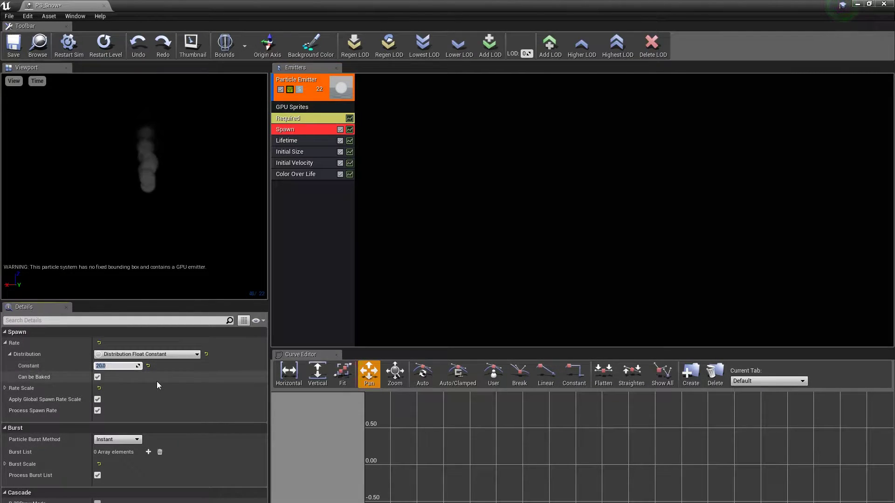
{"action": "type", "text": "50000"}
{"action": "key", "text": "Return"}
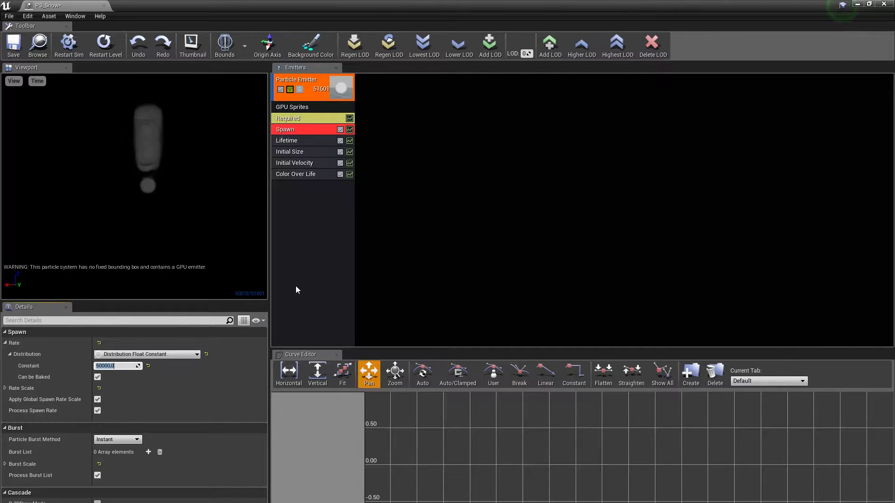
{"action": "left_click", "coordinate": [292, 139]}
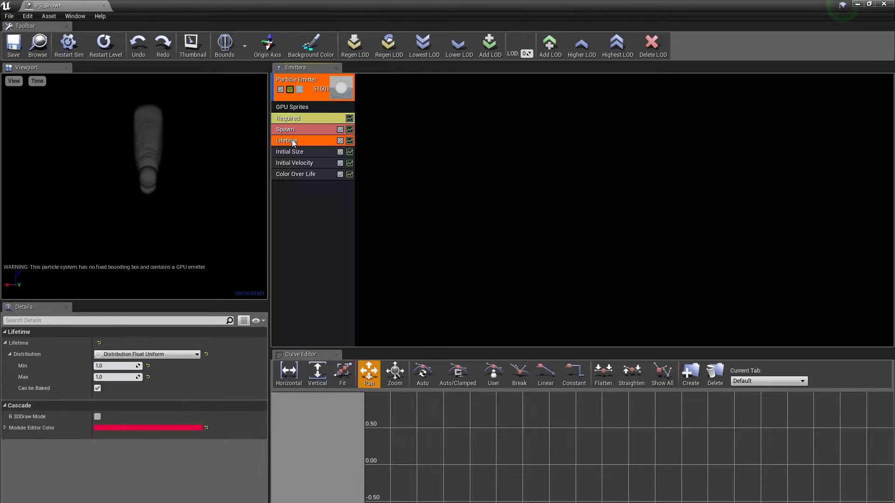
{"action": "left_click", "coordinate": [117, 365]}
{"action": "type", "text": "14"}
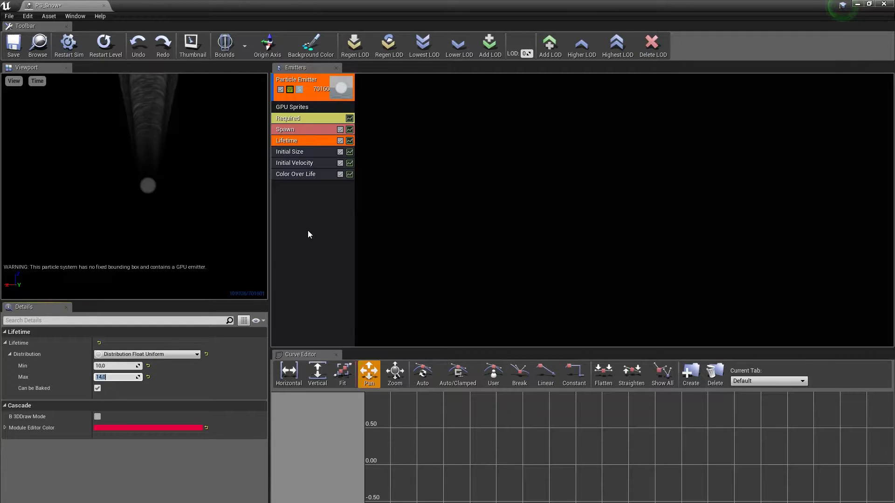
- Set the Initial Velocity maximum to 200, 200, -300
{"action": "left_click", "coordinate": [302, 152]}
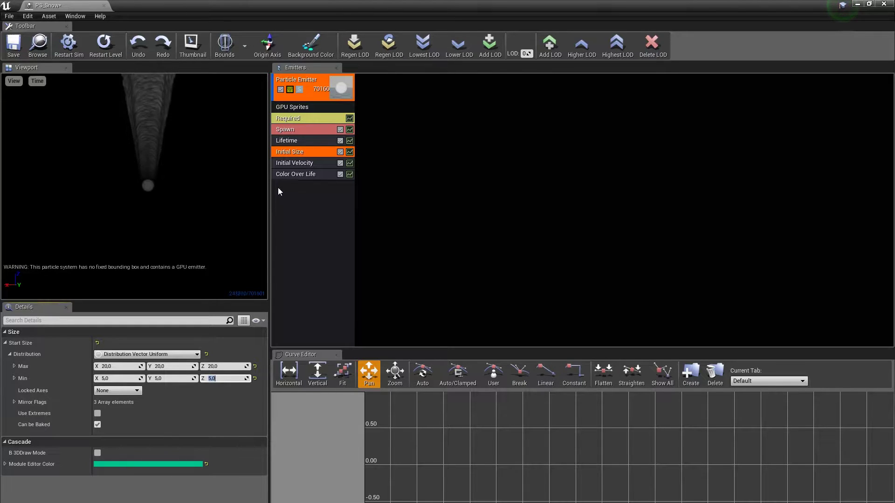
{"action": "left_click", "coordinate": [304, 163]}
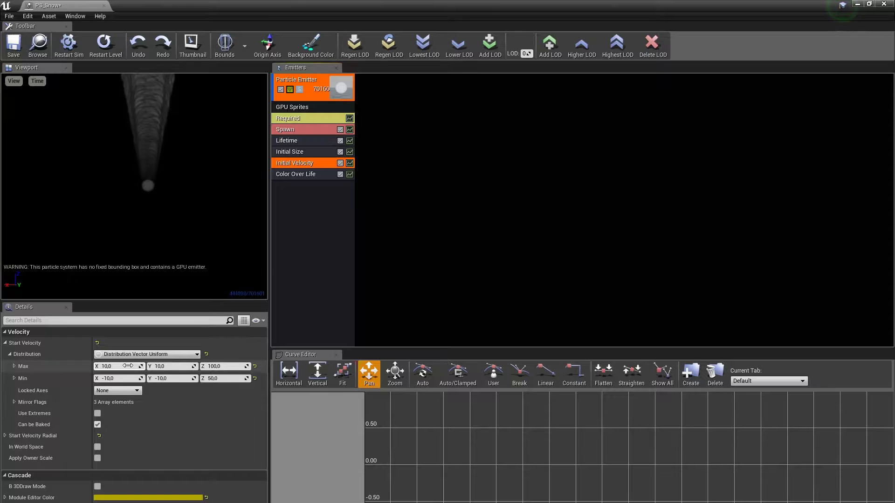
{"action": "type", "text": "0"}
{"action": "key", "text": "Tab"}
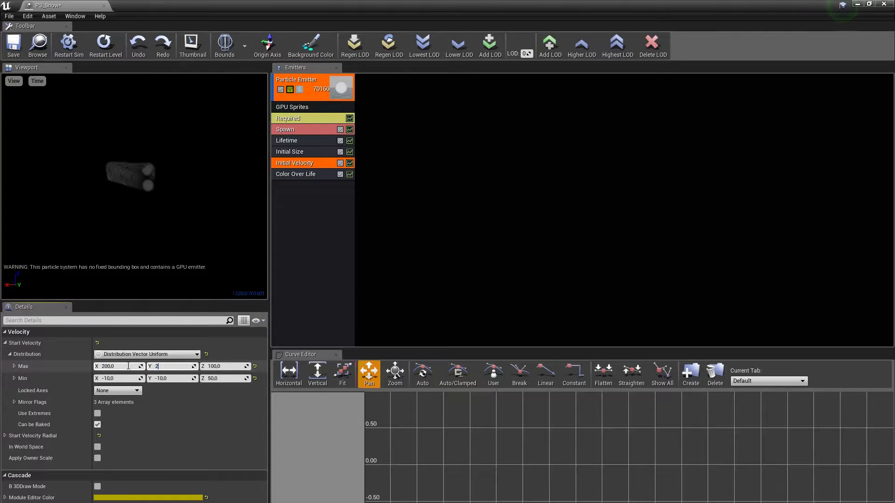
{"action": "type", "text": "200"}
{"action": "key", "text": "Tab"}
{"action": "type", "text": "-300"}
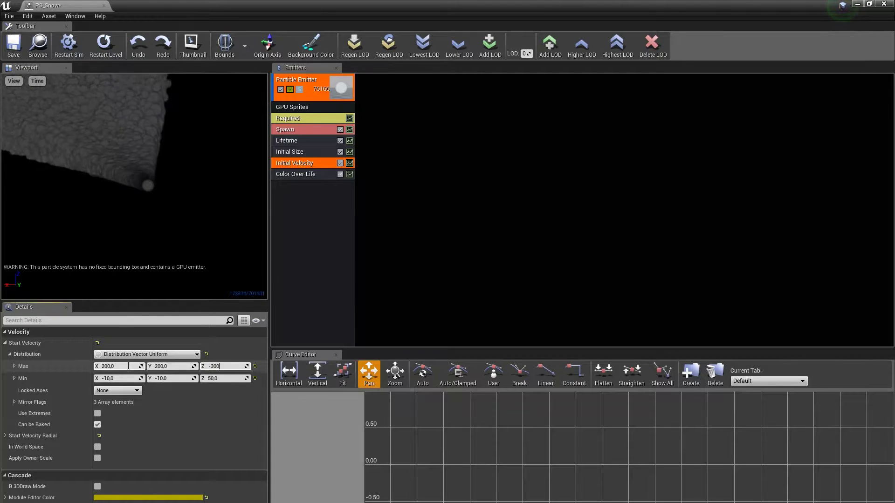
- Set the Initial Velocity minimum to -200, -200, -250 and inspect the particle cone in the preview
{"action": "left_click", "coordinate": [126, 378]}
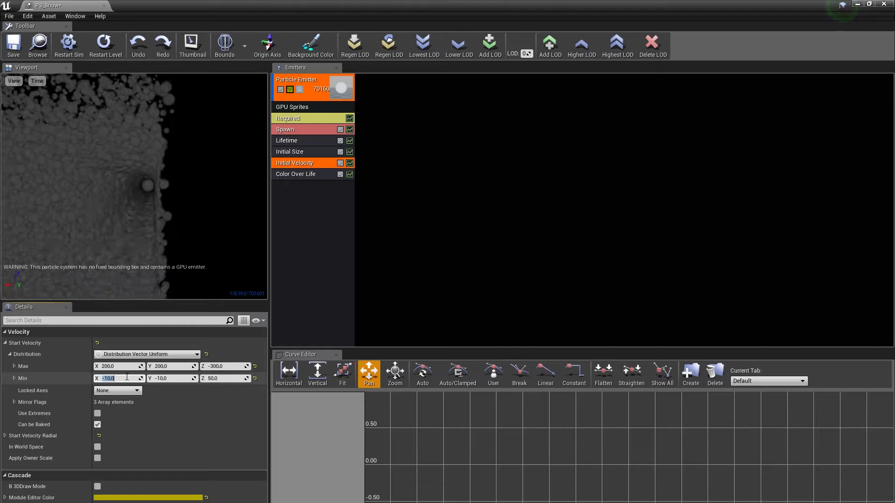
{"action": "type", "text": "-200"}
{"action": "key", "text": "Tab"}
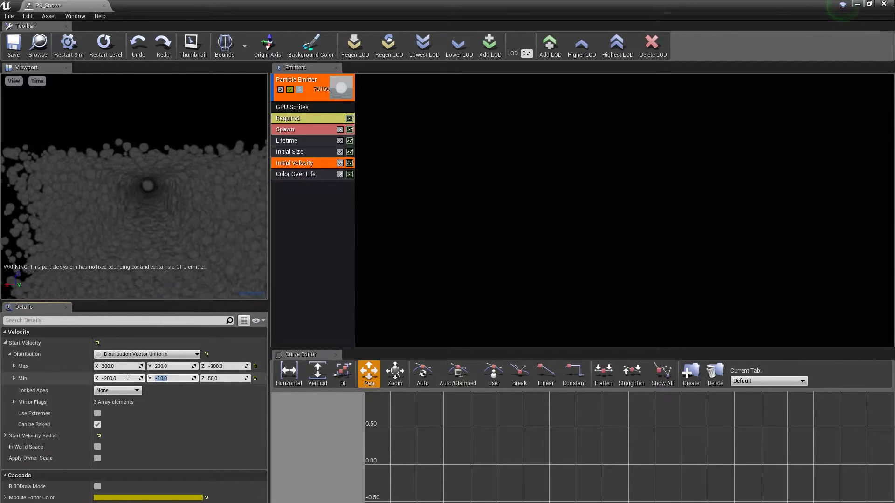
{"action": "type", "text": "-200"}
{"action": "key", "text": "Tab"}
{"action": "type", "text": "-250"}
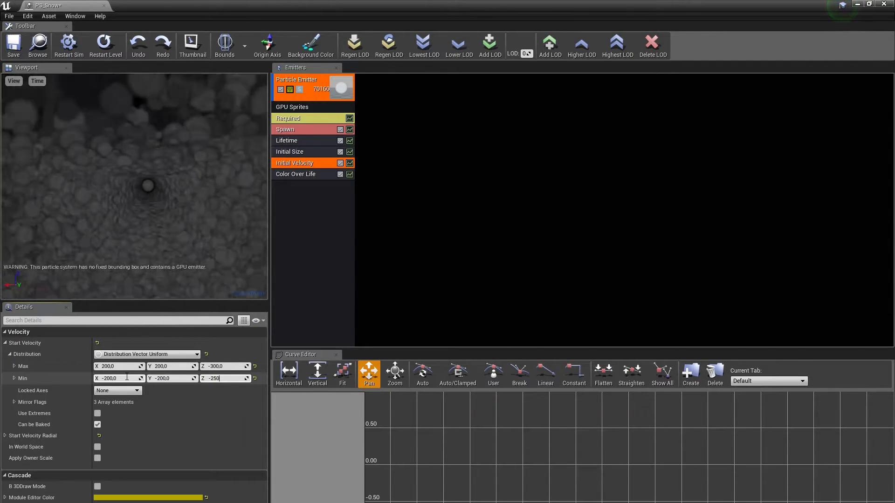
{"action": "key", "text": "Return"}
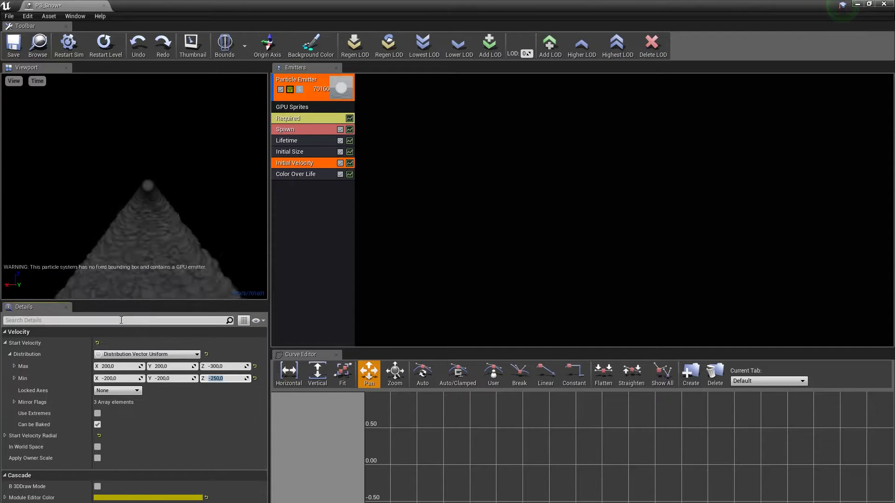
{"action": "left_click_drag", "start_coordinate": [189, 197], "coordinate": [194, 181]}
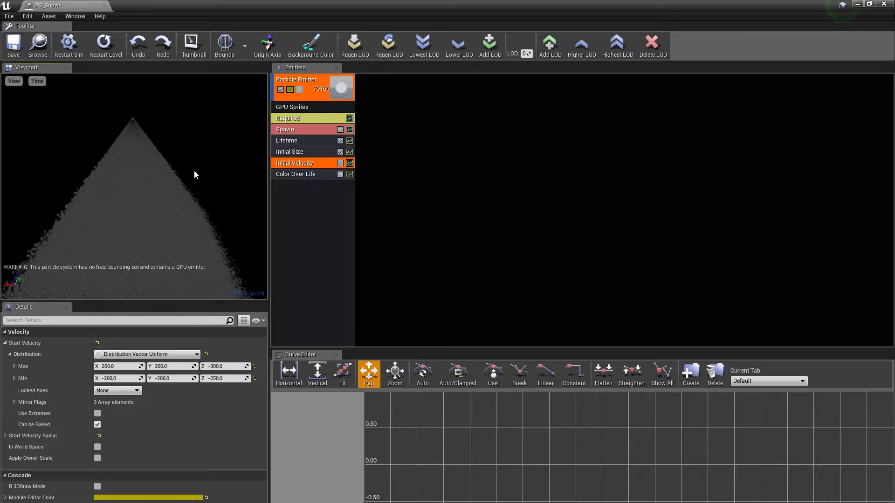
{"action": "left_click_drag", "start_coordinate": [194, 171], "coordinate": [196, 154]}
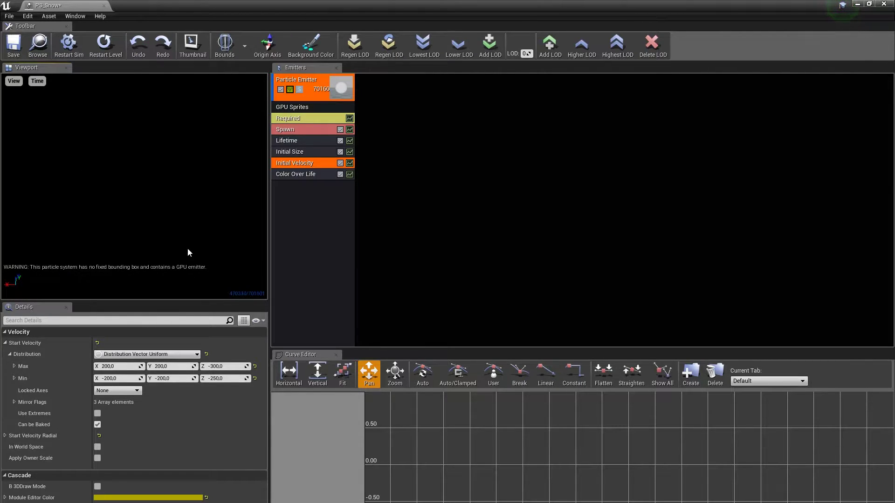
{"action": "left_click_drag", "start_coordinate": [177, 210], "coordinate": [180, 200]}
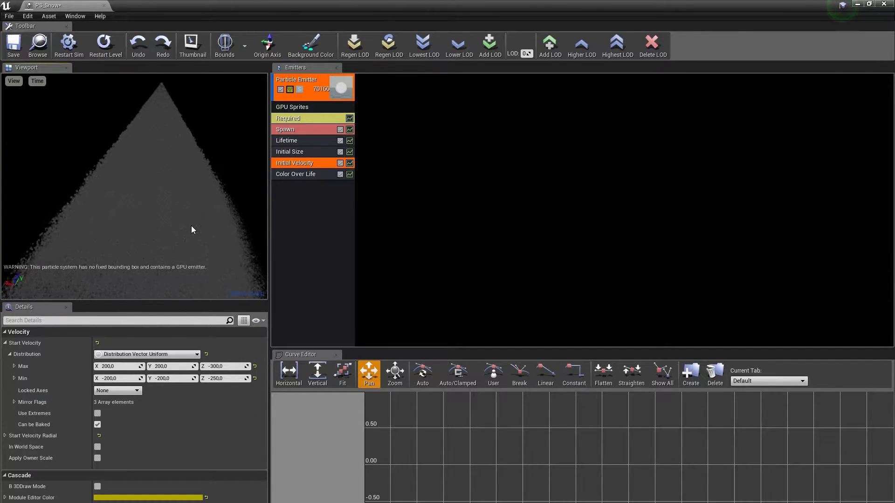
- Add an Initial Location module to the snow emitter and select it
{"action": "right_click", "coordinate": [323, 204]}
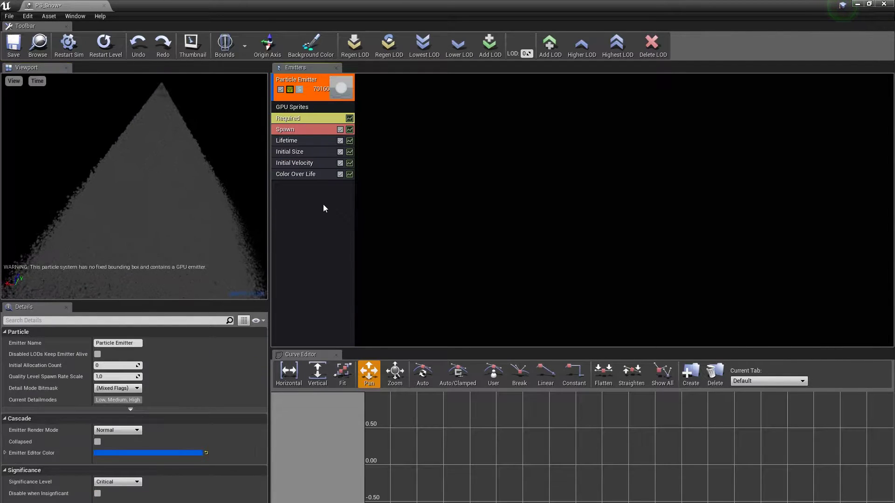
{"action": "mouse_move", "coordinate": [325, 209]}
{"action": "mouse_move", "coordinate": [367, 318]}
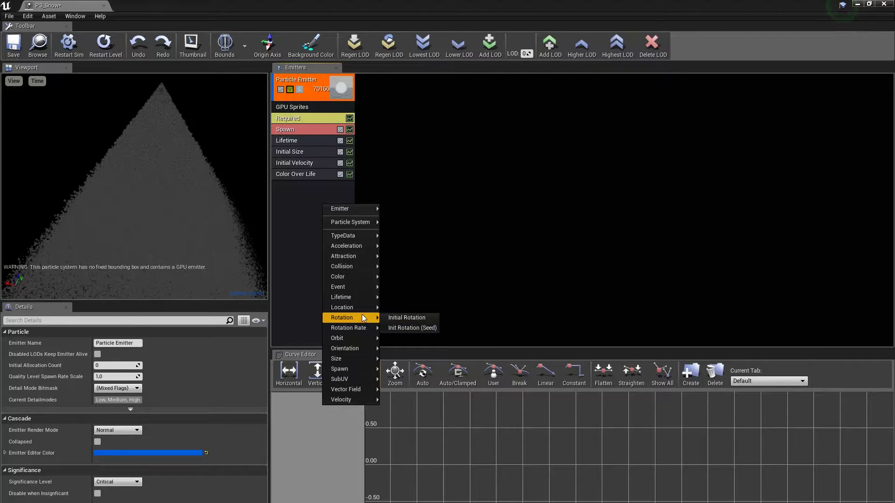
{"action": "left_click", "coordinate": [412, 307]}
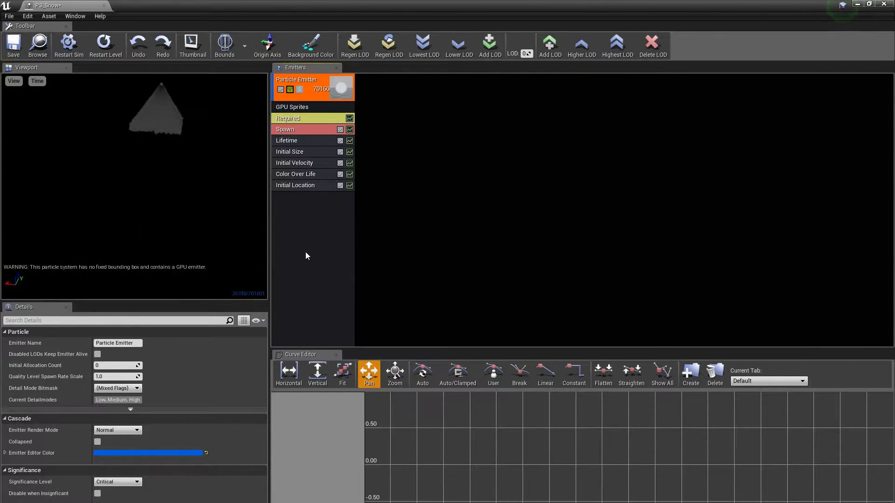
{"action": "left_click", "coordinate": [309, 184]}
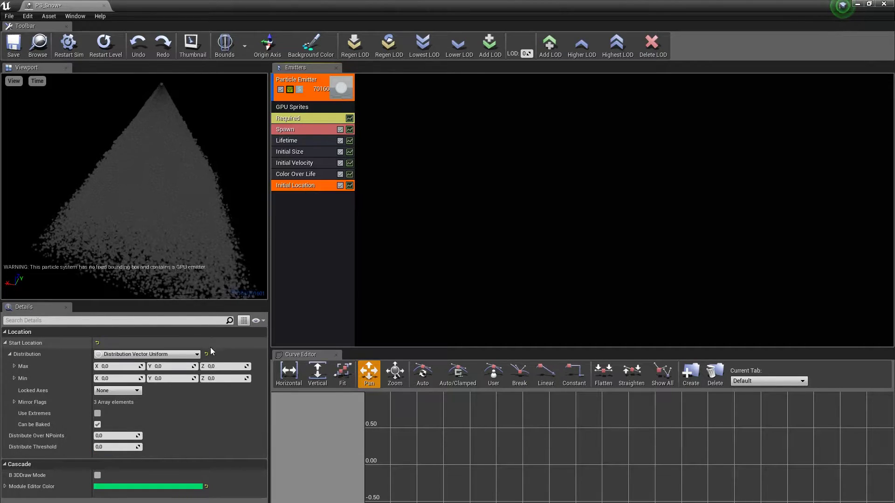
- Set Initial Location Max to 10000, 10000, 50 and Min to -10000, -10000, -50
{"action": "left_click", "coordinate": [126, 366]}
{"action": "type", "text": "10000"}
{"action": "key", "text": "Tab"}
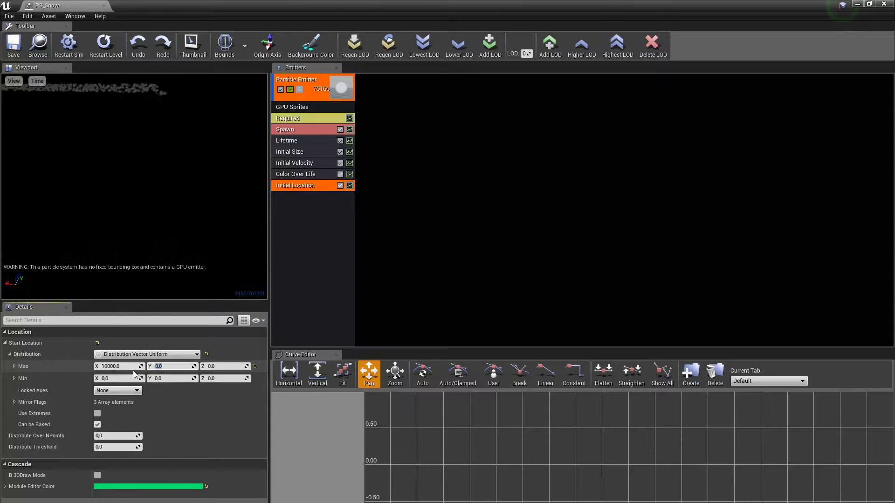
{"action": "type", "text": "0000"}
{"action": "key", "text": "Tab"}
{"action": "type", "text": "50"}
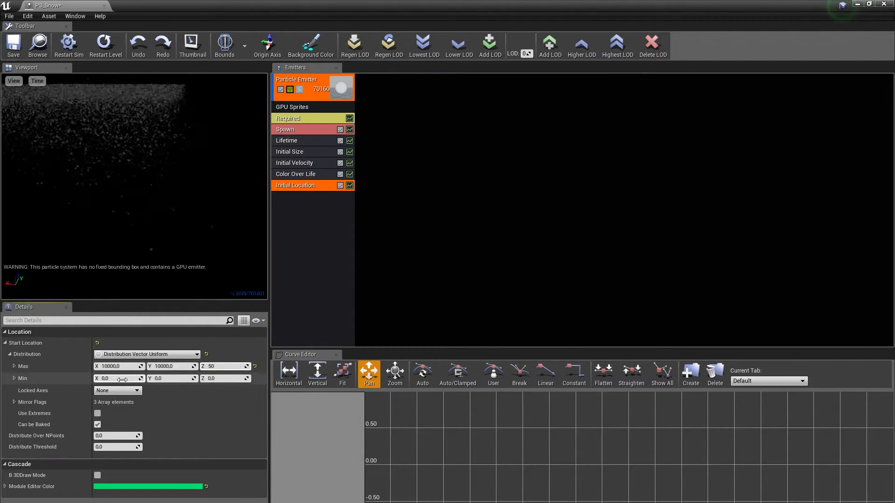
{"action": "left_click", "coordinate": [123, 379]}
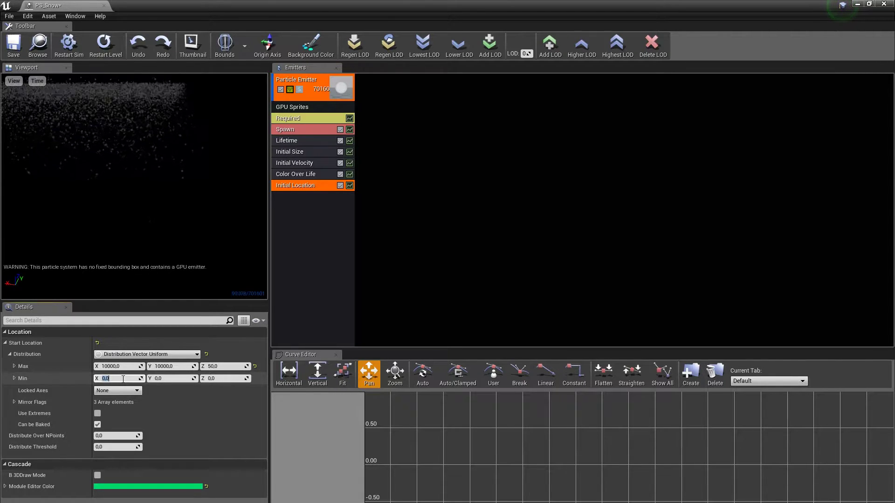
{"action": "type", "text": "-10000"}
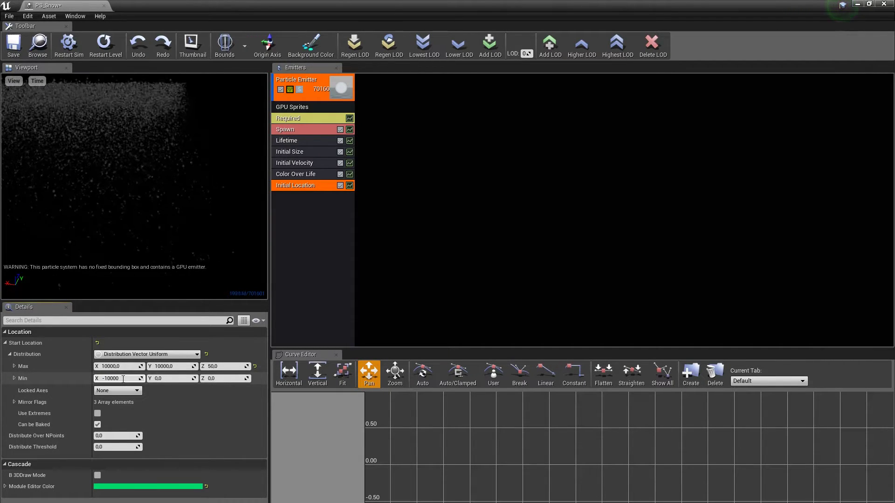
{"action": "key", "text": "Return"}
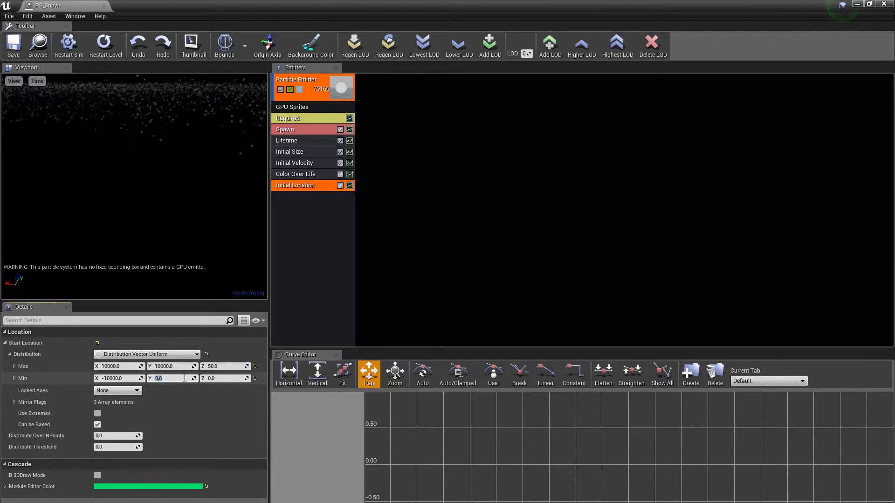
{"action": "type", "text": "-10000"}
{"action": "key", "text": "Tab"}
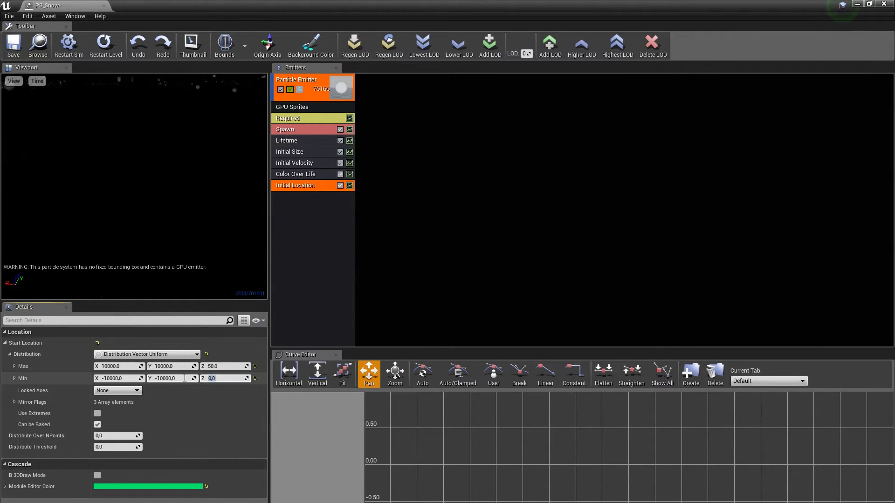
{"action": "type", "text": "-50"}
{"action": "key", "text": "Return"}
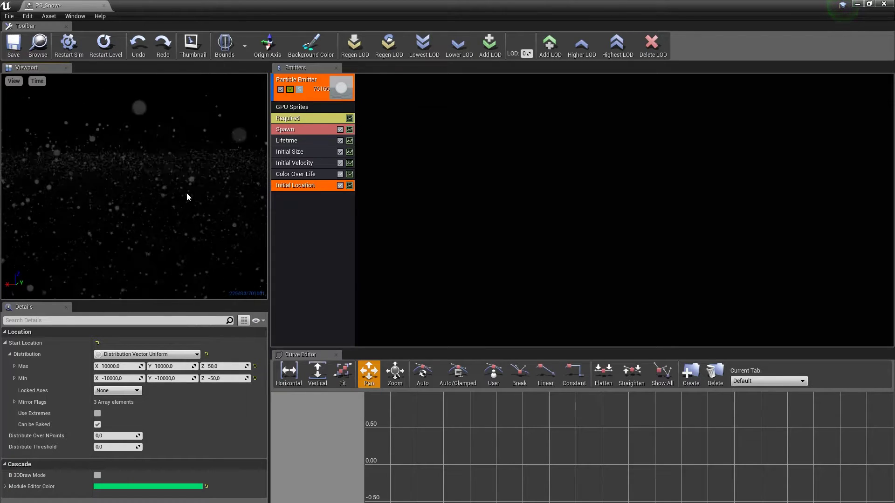
- Add an Initial Rotation module to the snow emitter with Max start rotation 10
{"action": "right_click", "coordinate": [297, 225]}
{"action": "mouse_move", "coordinate": [326, 339]}
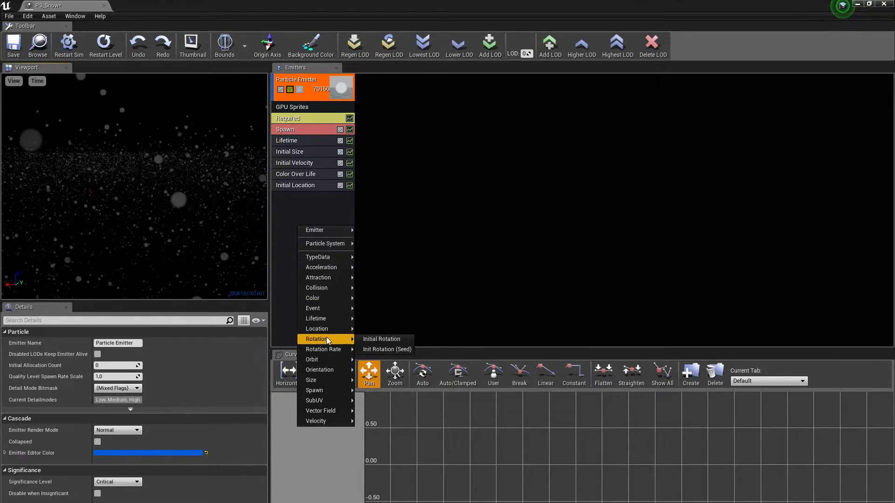
{"action": "left_click", "coordinate": [389, 339]}
{"action": "left_click", "coordinate": [305, 197]}
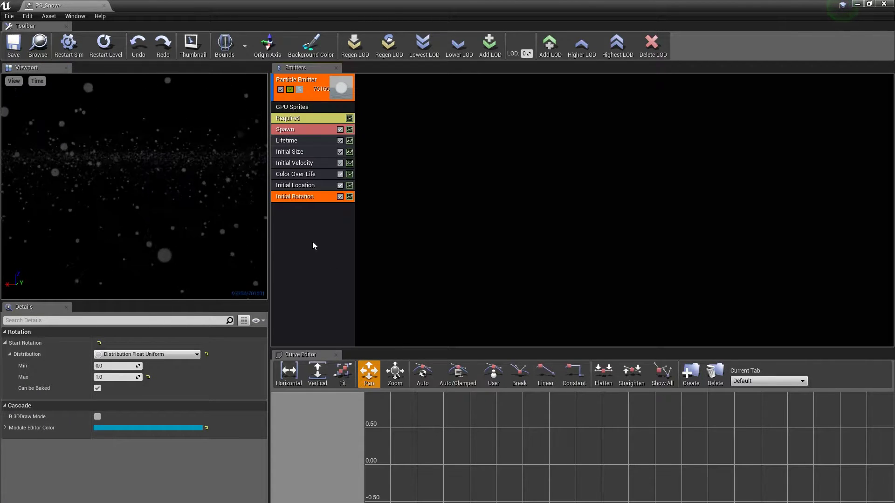
{"action": "left_click", "coordinate": [117, 377]}
{"action": "type", "text": "1"}
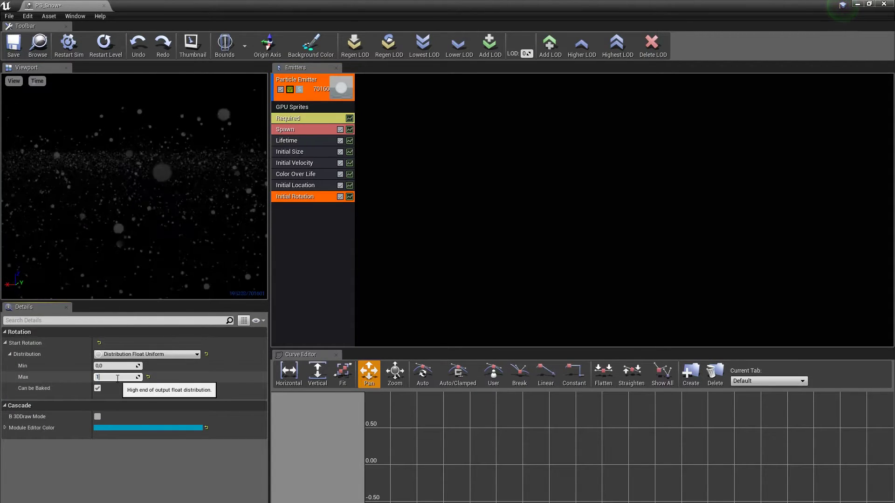
{"action": "type", "text": "0"}
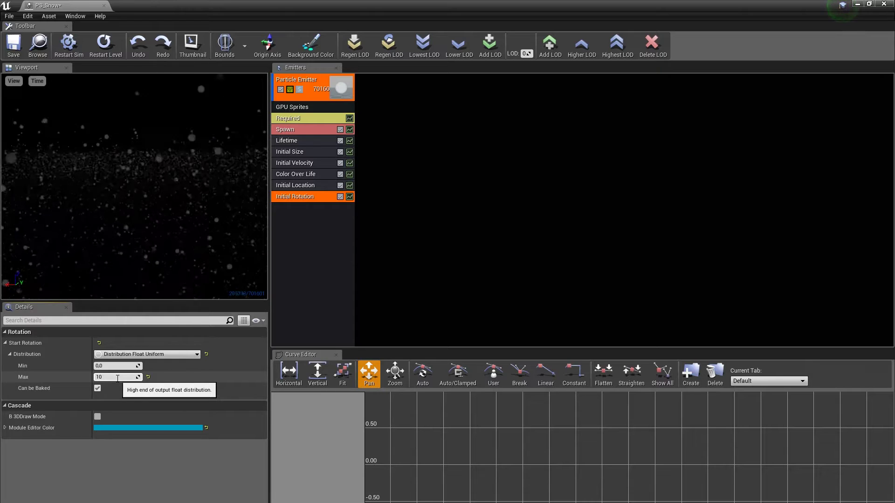
{"action": "key", "text": "Return"}
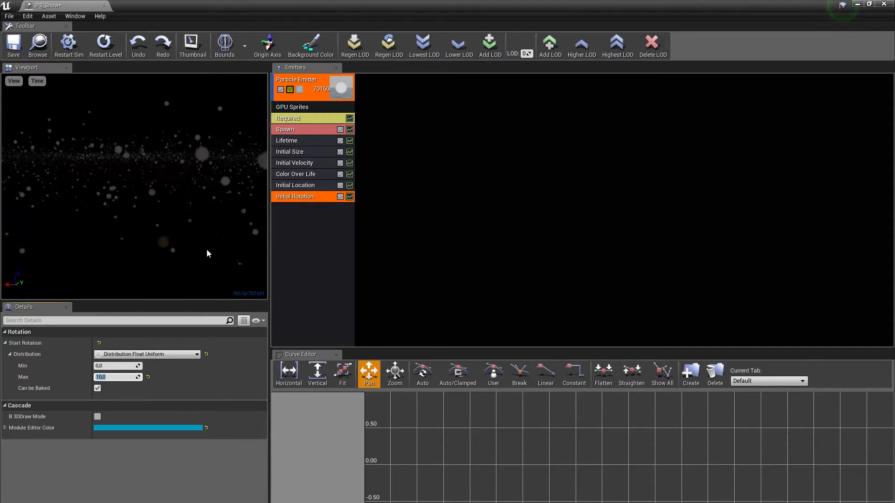
- Add an Initial Rotation Rate module below Initial Rotation and select it
{"action": "left_click", "coordinate": [302, 250]}
{"action": "right_click", "coordinate": [302, 243]}
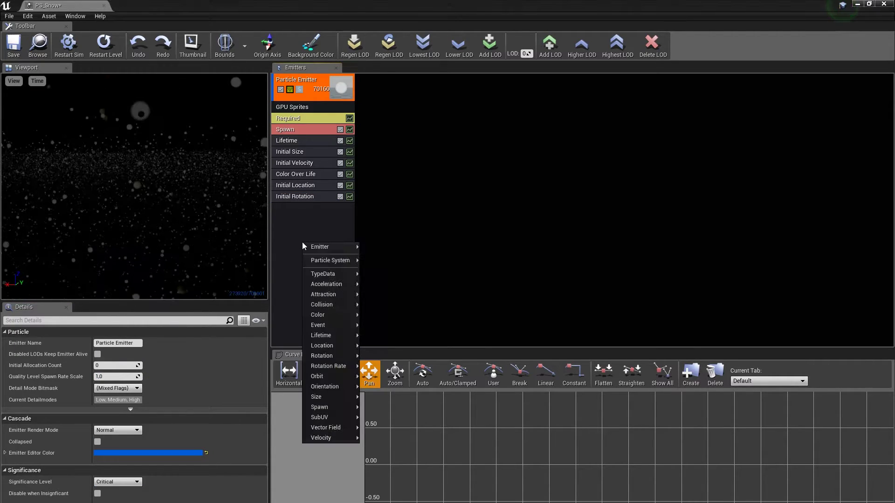
{"action": "mouse_move", "coordinate": [334, 356]}
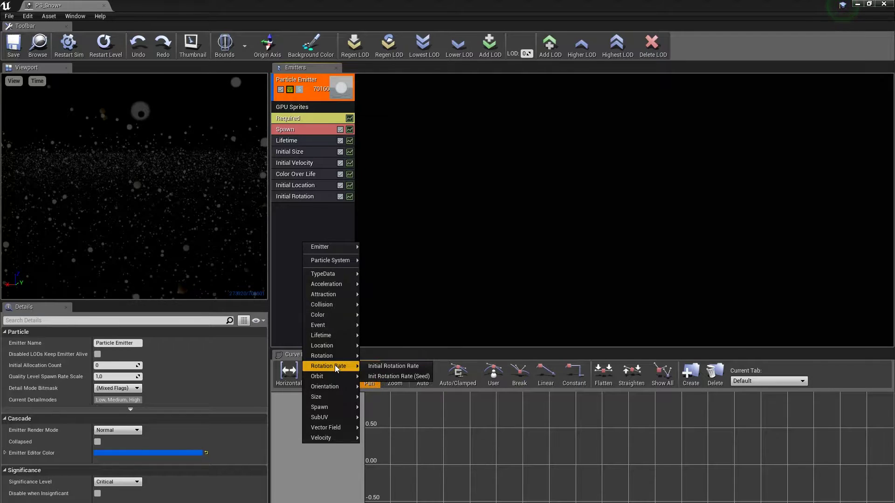
{"action": "left_click", "coordinate": [385, 366]}
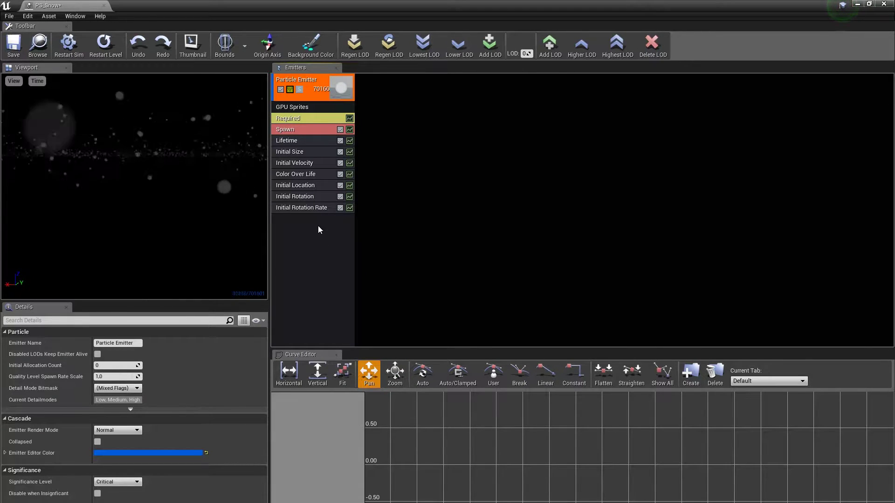
{"action": "left_click", "coordinate": [311, 208]}
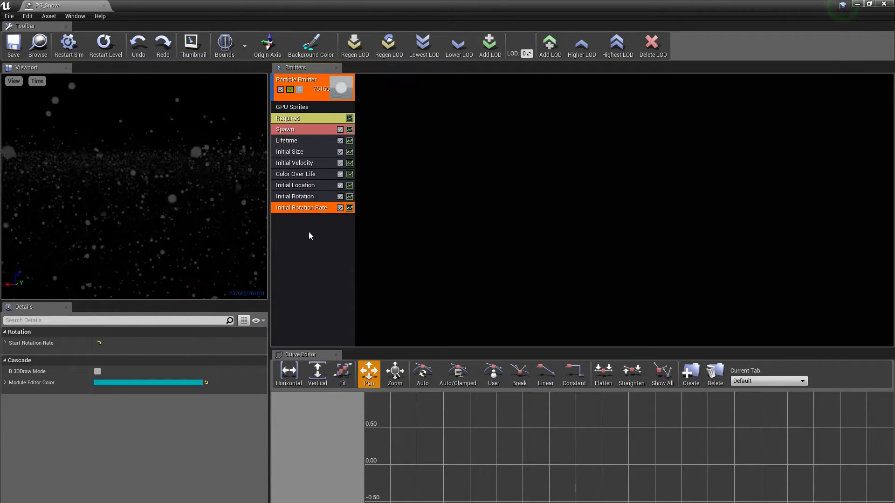
- Add a Collision module with Response set to Kill, then save PS_Snow
{"action": "left_click", "coordinate": [301, 257]}
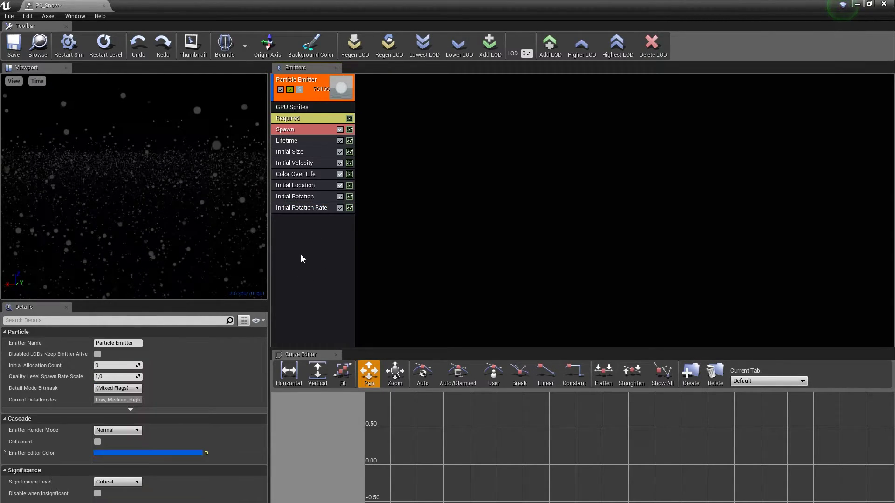
{"action": "right_click", "coordinate": [301, 257]}
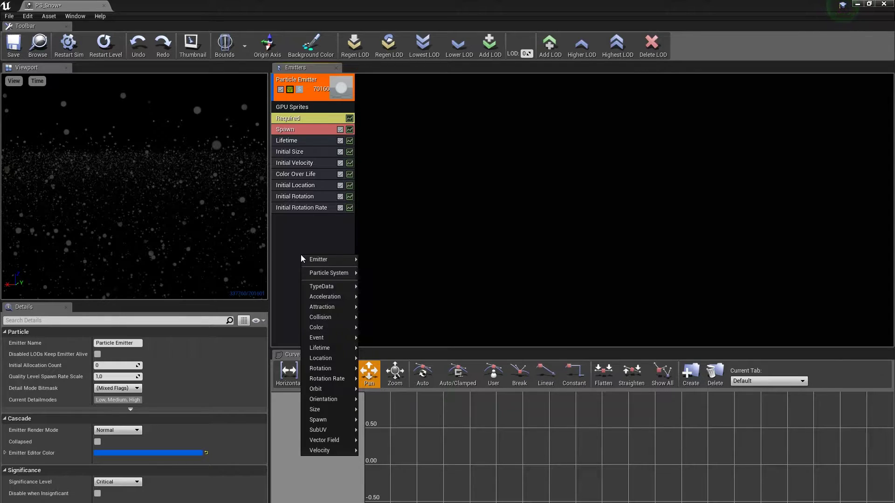
{"action": "mouse_move", "coordinate": [343, 322]}
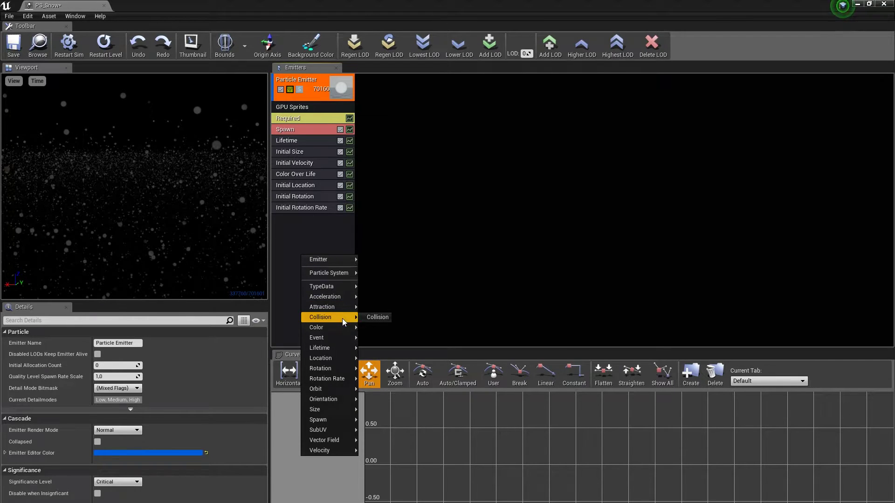
{"action": "left_click", "coordinate": [377, 318]}
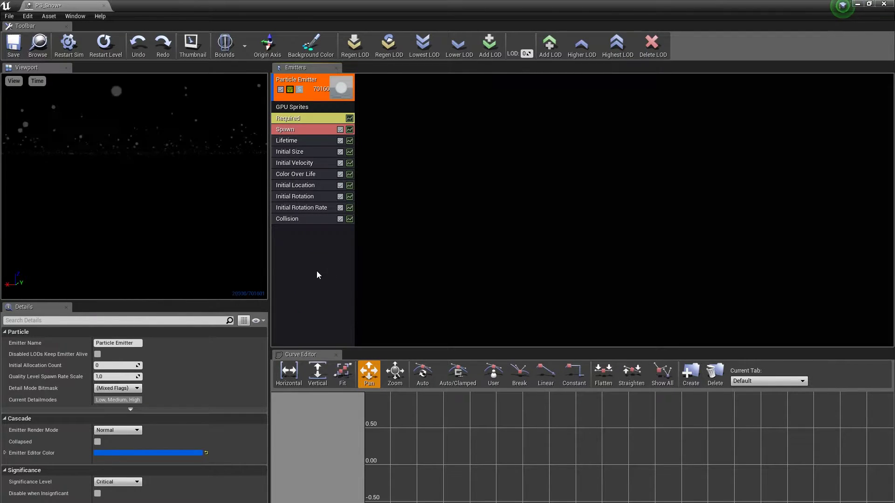
{"action": "left_click", "coordinate": [304, 217]}
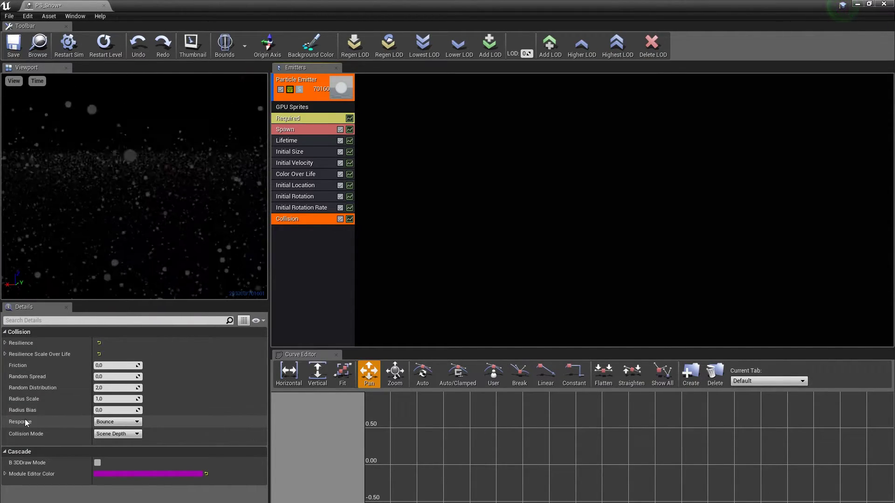
{"action": "left_click", "coordinate": [132, 422]}
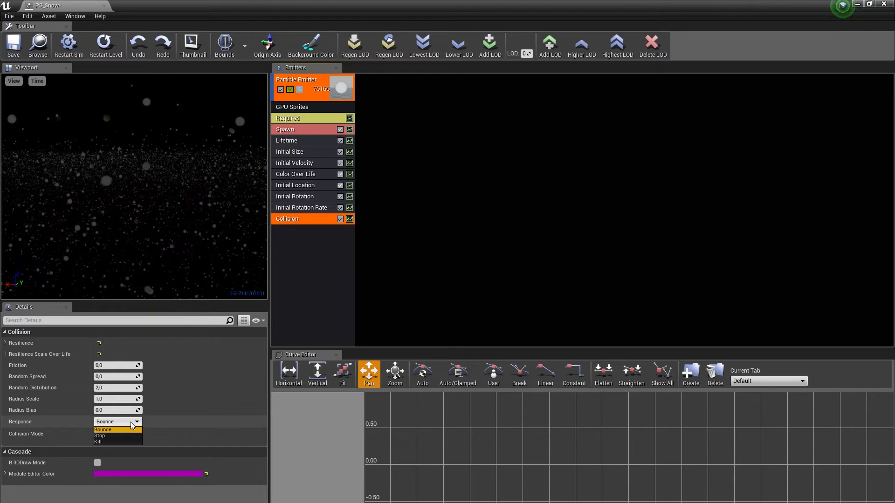
{"action": "left_click", "coordinate": [104, 442]}
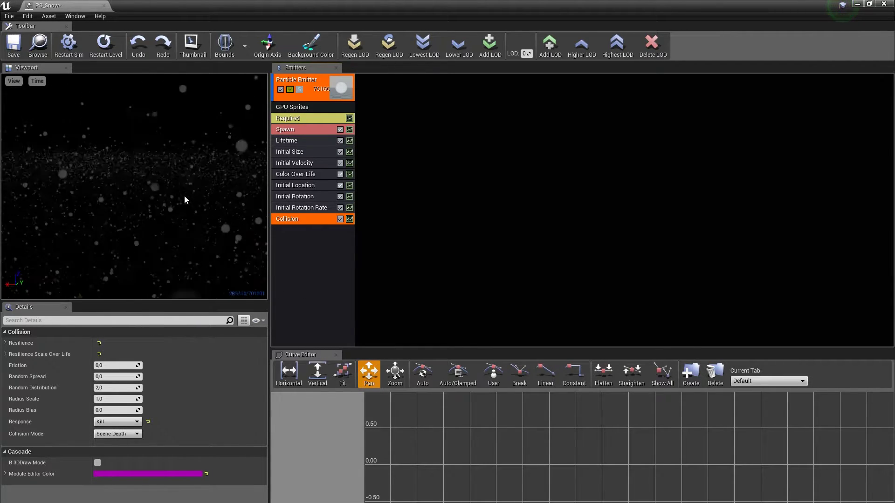
{"action": "left_click", "coordinate": [13, 44]}
{"action": "left_click", "coordinate": [102, 52]}
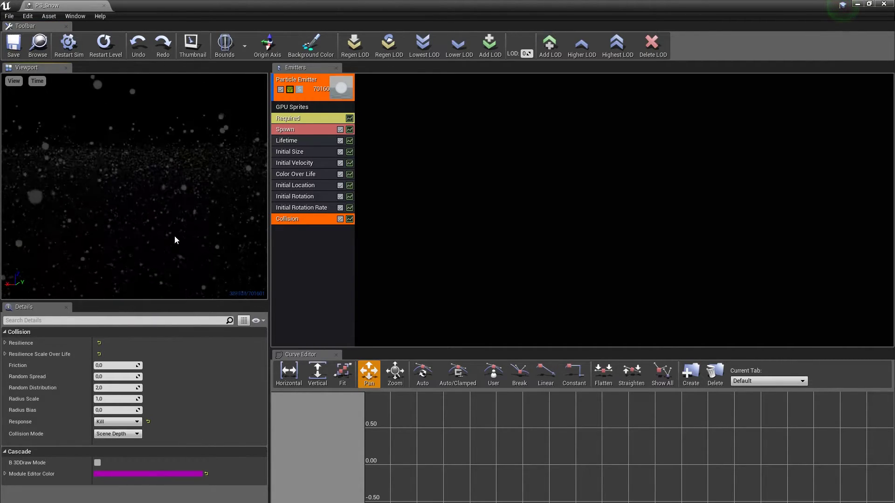
- Close Cascade, drop PS_Snow into the forest level at Z 500, and look up at the snow
{"action": "left_click", "coordinate": [884, 5]}
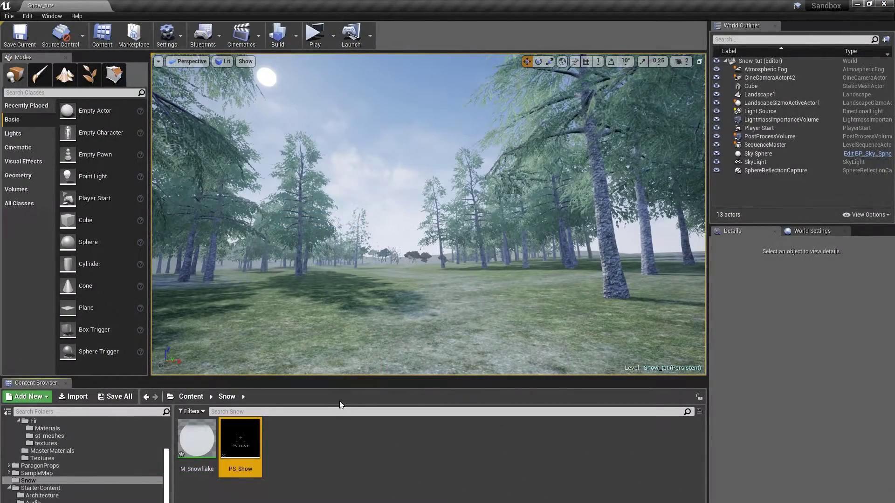
{"action": "right_click", "coordinate": [200, 445]}
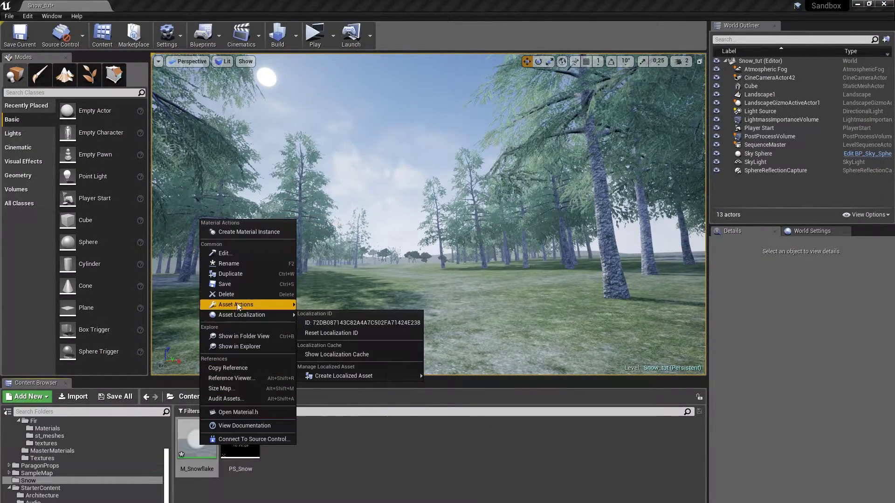
{"action": "left_click", "coordinate": [235, 290]}
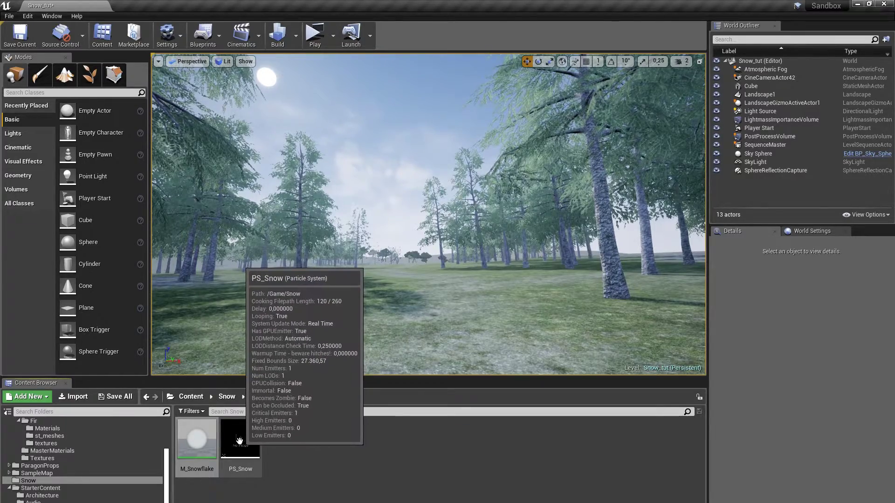
{"action": "left_click_drag", "start_coordinate": [247, 444], "coordinate": [415, 346]}
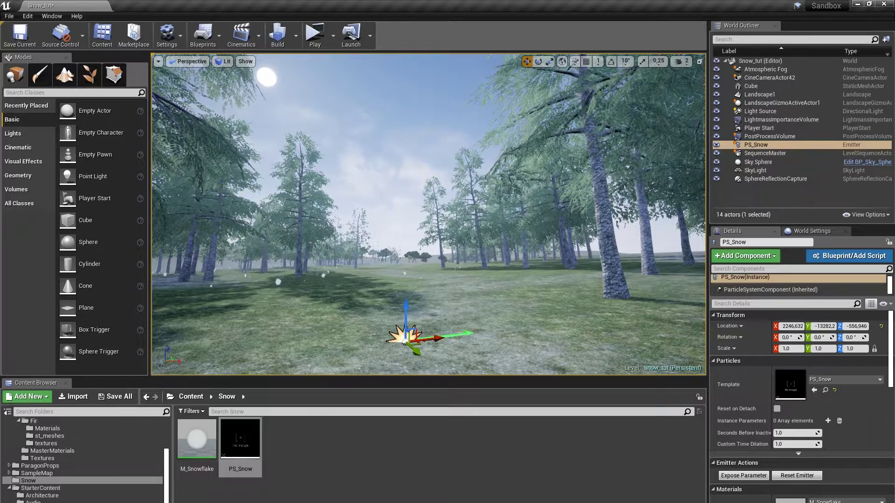
{"action": "left_click", "coordinate": [856, 326]}
{"action": "type", "text": "500"}
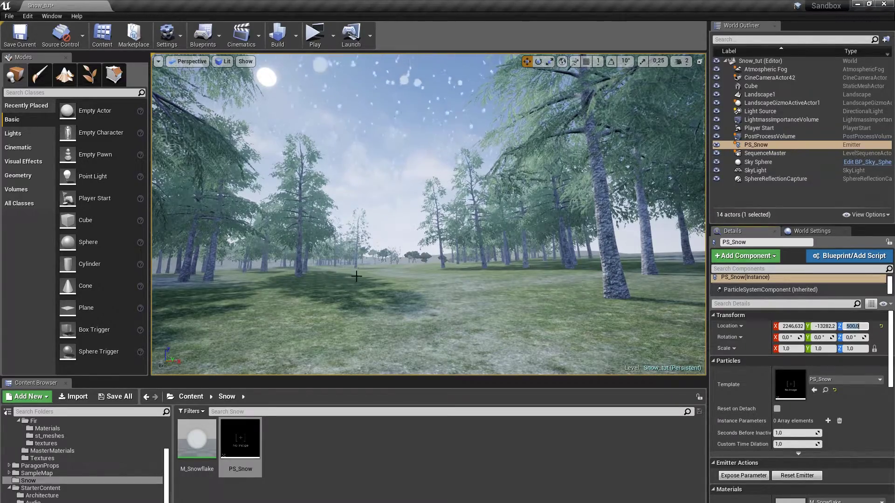
{"action": "right_click_drag", "start_coordinate": [374, 286], "coordinate": [374, 219]}
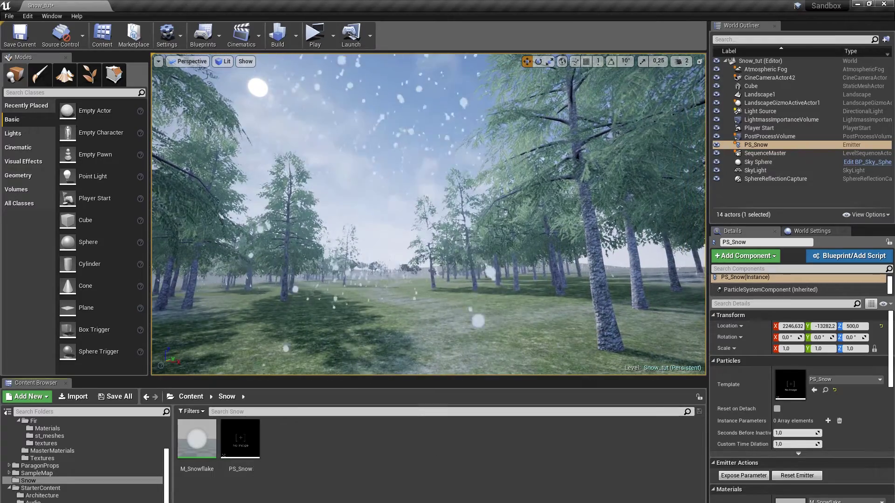
- Open M_Snowflake and add a Particle Speed node plus a constant of 700 beneath it
{"action": "double_click", "coordinate": [194, 431]}
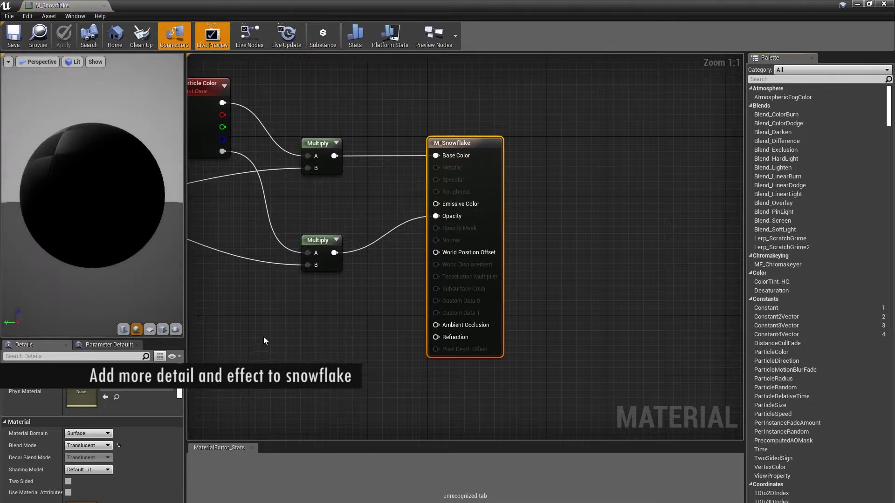
{"action": "mouse_move", "coordinate": [260, 284]}
{"action": "right_mouse_down"}
{"action": "mouse_move", "coordinate": [480, 336]}
{"action": "mouse_move", "coordinate": [528, 261]}
{"action": "mouse_move", "coordinate": [459, 248]}
{"action": "mouse_move", "coordinate": [470, 234]}
{"action": "right_mouse_up"}
{"action": "scroll", "coordinate": [473, 309], "scroll_direction": "down", "scroll_amount": 1}
{"action": "scroll", "coordinate": [465, 248], "scroll_direction": "down", "scroll_amount": 1}
{"action": "right_click", "coordinate": [259, 247]}
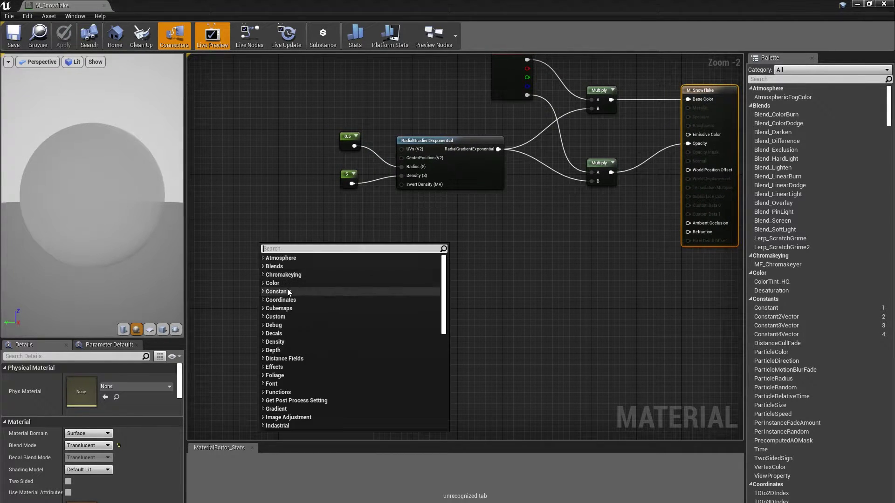
{"action": "type", "text": "parti"}
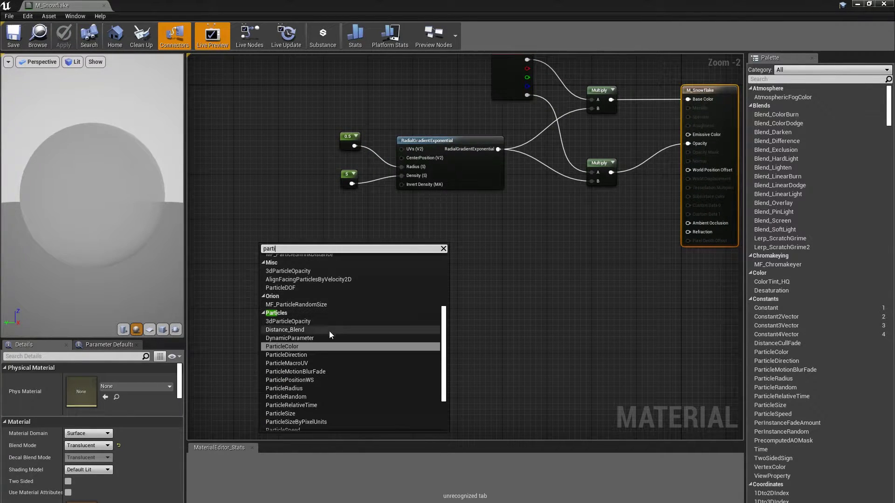
{"action": "scroll", "coordinate": [305, 380], "scroll_direction": "down", "scroll_amount": 1}
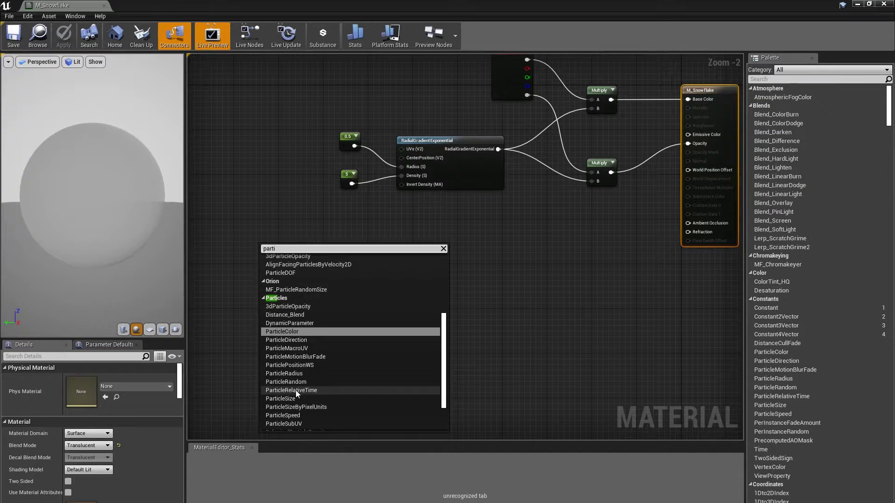
{"action": "left_click", "coordinate": [293, 415]}
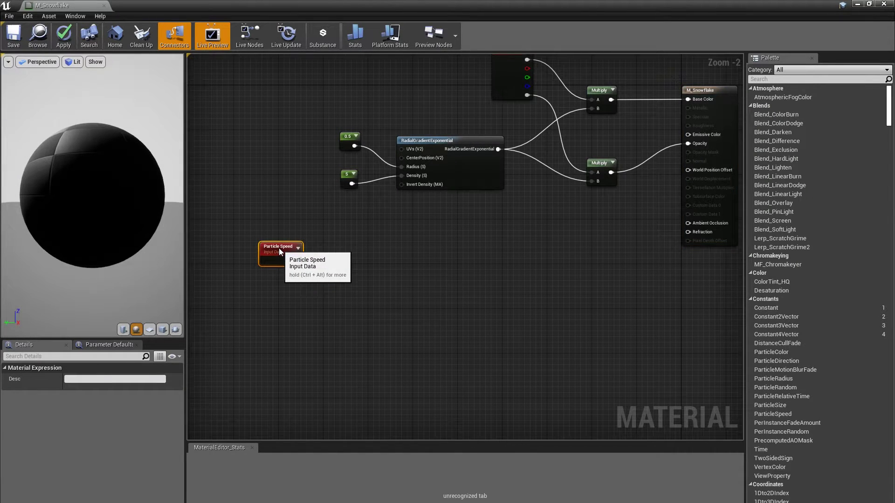
{"action": "left_click_drag", "start_coordinate": [280, 252], "coordinate": [312, 235]}
{"action": "left_click", "coordinate": [295, 275]}
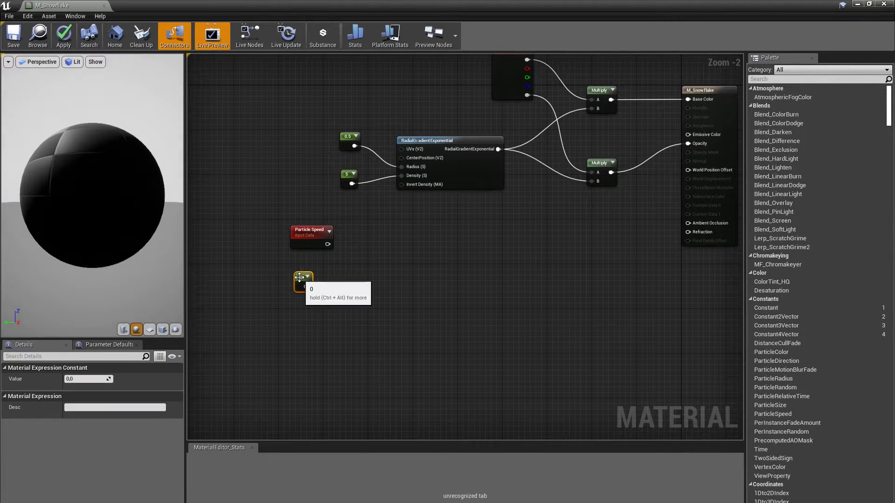
{"action": "left_click", "coordinate": [82, 380]}
{"action": "type", "text": "700"}
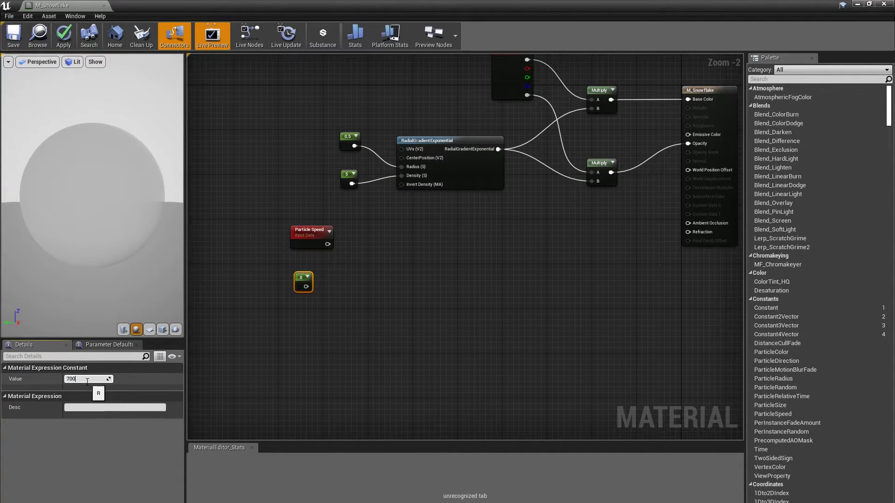
{"action": "key", "text": "Return"}
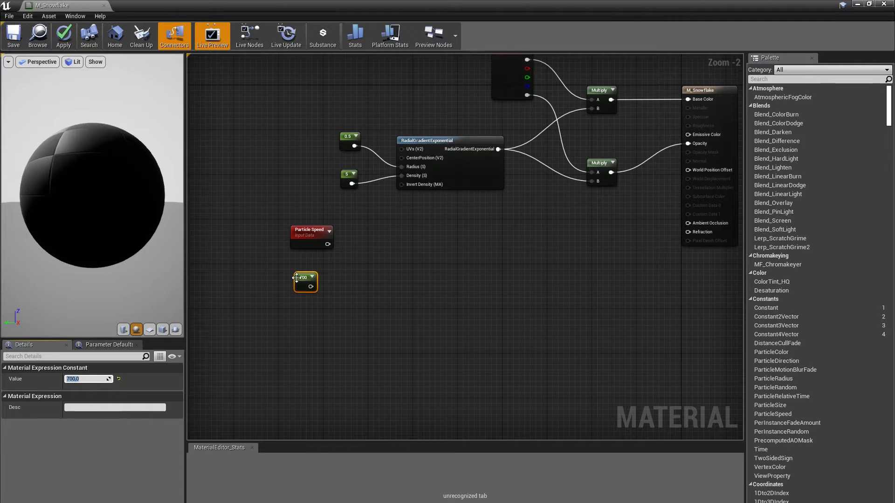
{"action": "left_click_drag", "start_coordinate": [297, 279], "coordinate": [314, 270]}
{"action": "left_click", "coordinate": [404, 267]}
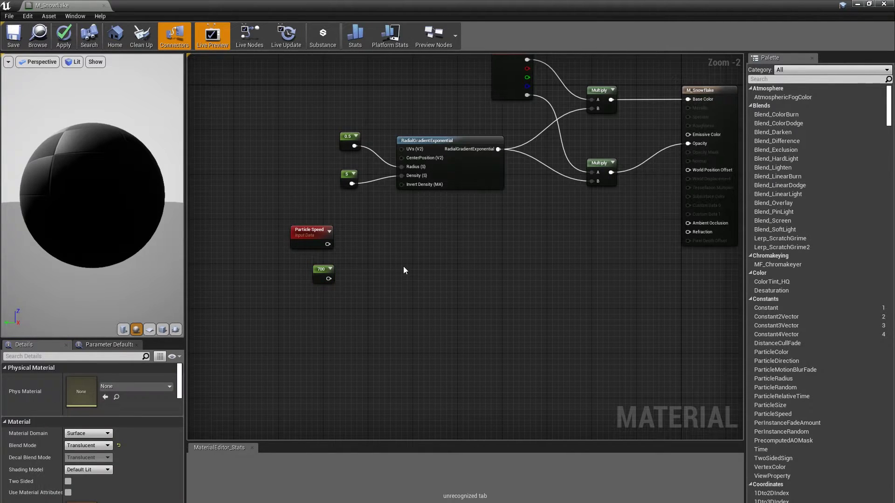
- Add a Divide node taking Particle Speed as A and the 700 constant as B
{"action": "right_click", "coordinate": [373, 258]}
{"action": "type", "text": "divide"}
{"action": "key", "text": "Return"}
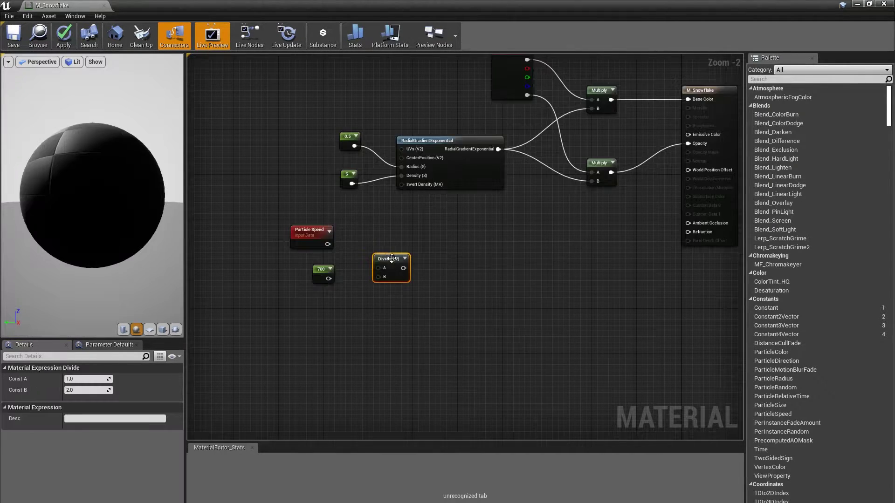
{"action": "mouse_move", "coordinate": [392, 259]}
{"action": "left_mouse_down"}
{"action": "mouse_move", "coordinate": [376, 241]}
{"action": "mouse_move", "coordinate": [363, 250]}
{"action": "left_mouse_up"}
{"action": "left_click_drag", "start_coordinate": [329, 279], "coordinate": [363, 260]}
{"action": "left_click_drag", "start_coordinate": [254, 216], "coordinate": [420, 303]}
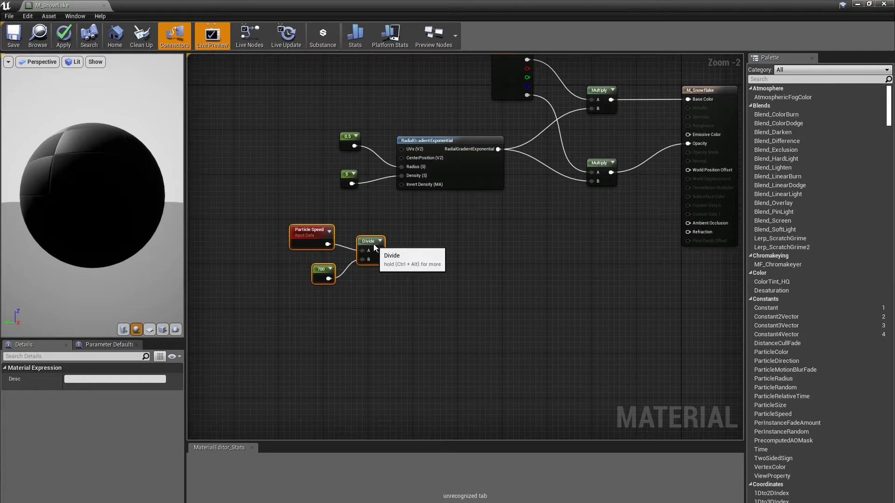
{"action": "left_click_drag", "start_coordinate": [374, 244], "coordinate": [295, 261]}
- Add a Clamp node fed by the Divide result
{"action": "right_click", "coordinate": [369, 287]}
{"action": "type", "text": "cl"}
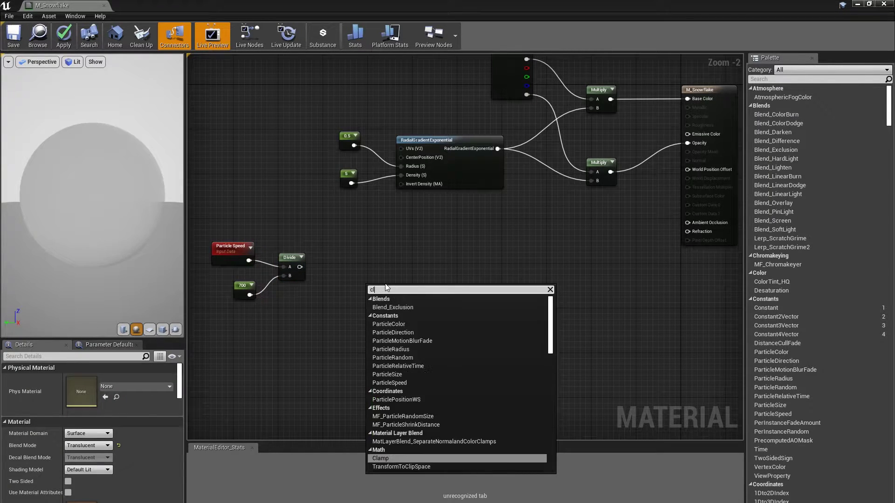
{"action": "type", "text": "amp"}
{"action": "key", "text": "Return"}
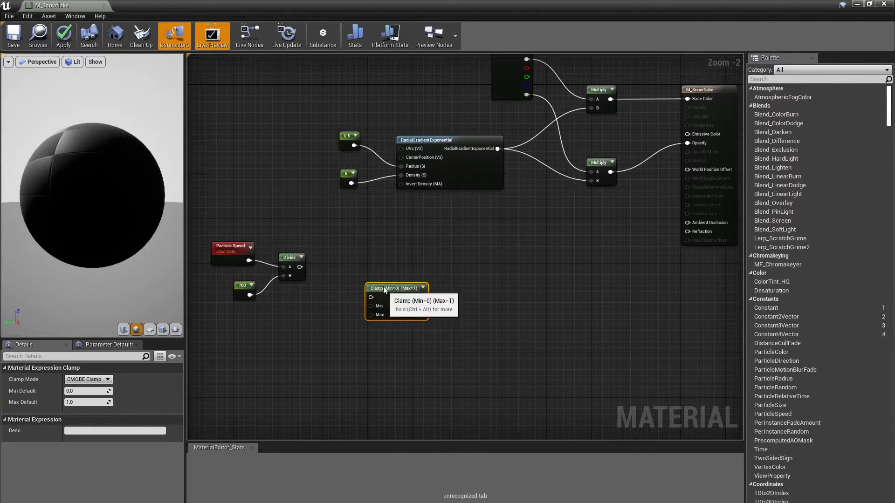
{"action": "left_click_drag", "start_coordinate": [383, 287], "coordinate": [369, 256]}
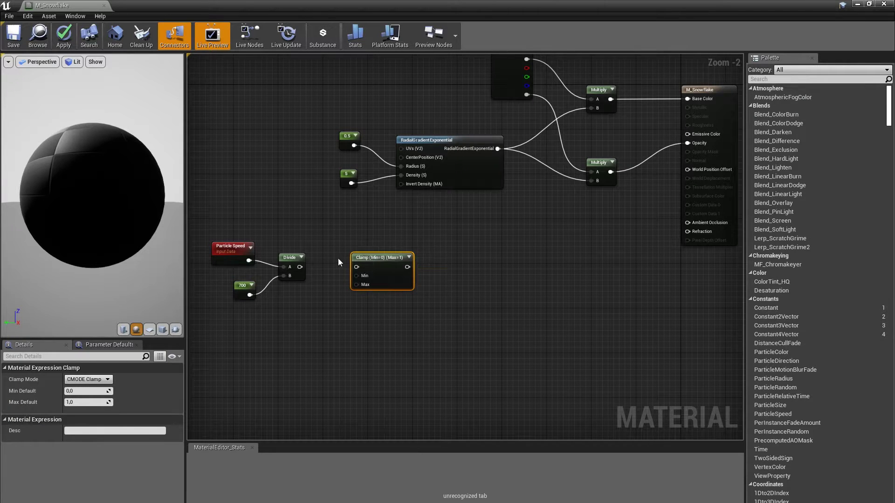
{"action": "left_click_drag", "start_coordinate": [300, 267], "coordinate": [359, 267]}
{"action": "mouse_move", "coordinate": [432, 271]}
{"action": "right_mouse_down"}
{"action": "mouse_move", "coordinate": [496, 271]}
{"action": "mouse_move", "coordinate": [457, 272]}
{"action": "right_mouse_up"}
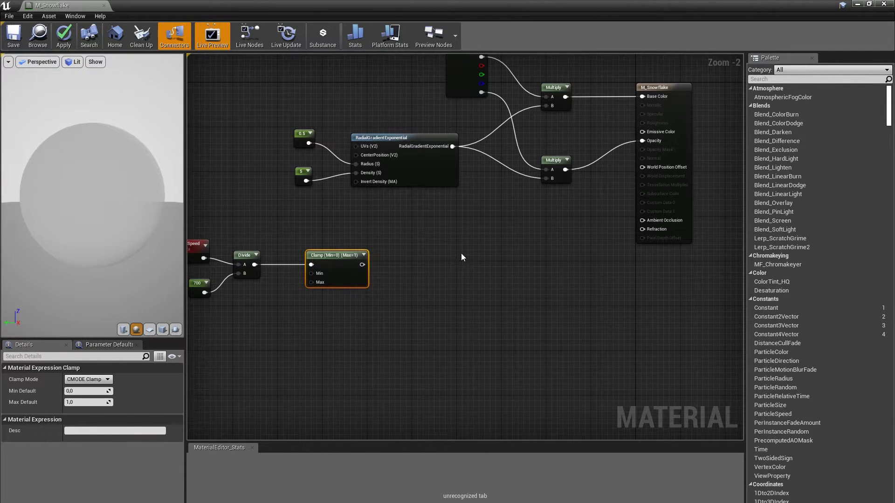
- Shift the colour and gradient nodes left and place a Lerp node beside Clamp
{"action": "scroll", "coordinate": [462, 255], "scroll_direction": "down", "scroll_amount": 2}
{"action": "left_click_drag", "start_coordinate": [331, 112], "coordinate": [606, 259]}
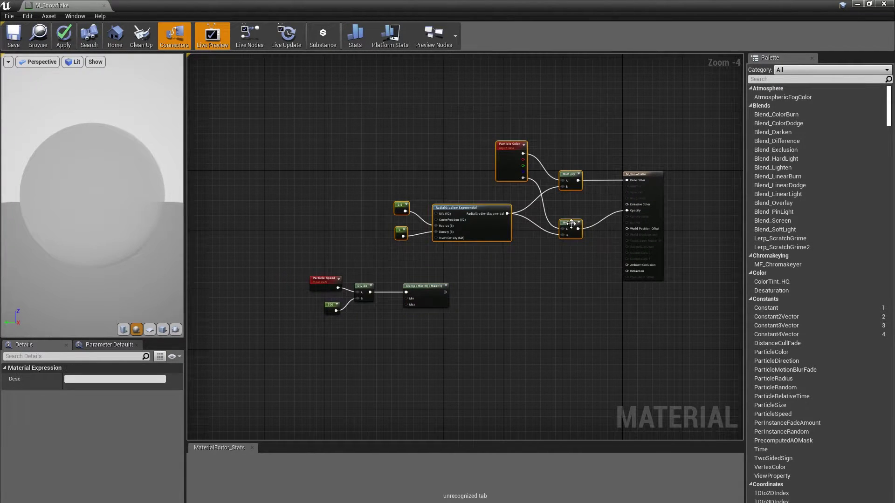
{"action": "left_click_drag", "start_coordinate": [571, 224], "coordinate": [453, 210]}
{"action": "left_click", "coordinate": [491, 313]}
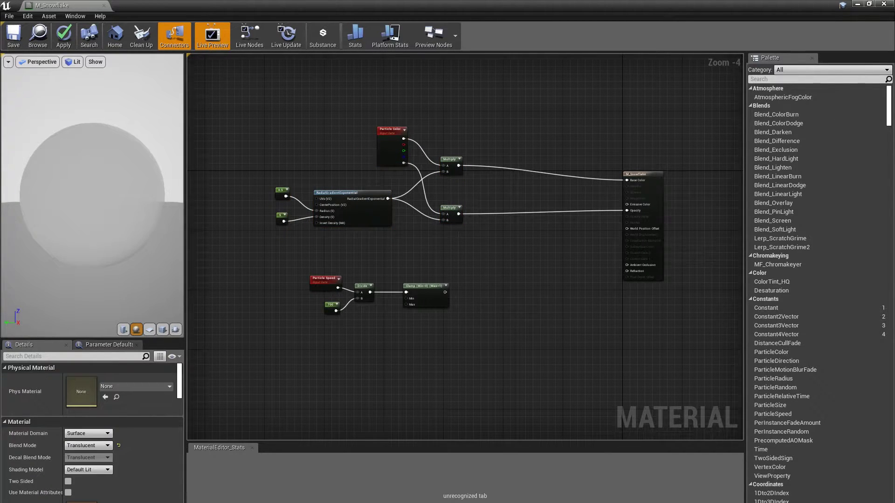
{"action": "scroll", "coordinate": [465, 284], "scroll_direction": "up", "scroll_amount": 1}
{"action": "scroll", "coordinate": [465, 284], "scroll_direction": "up", "scroll_amount": 1}
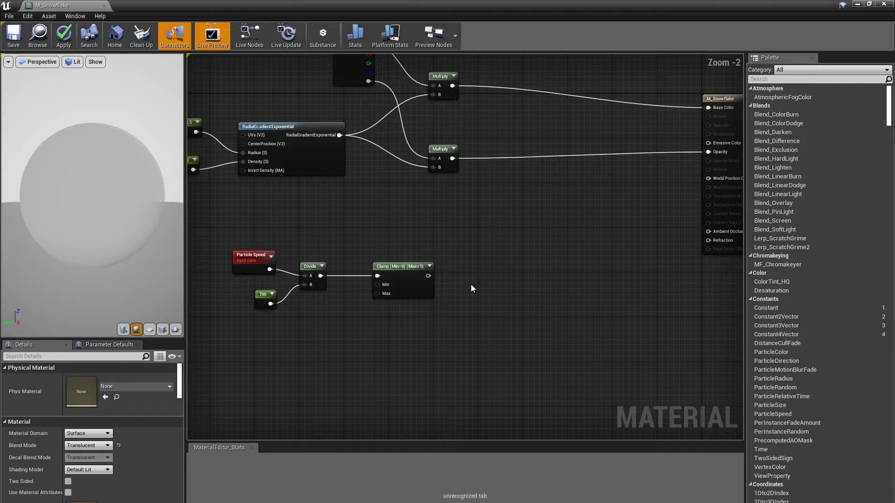
{"action": "left_click", "coordinate": [479, 285]}
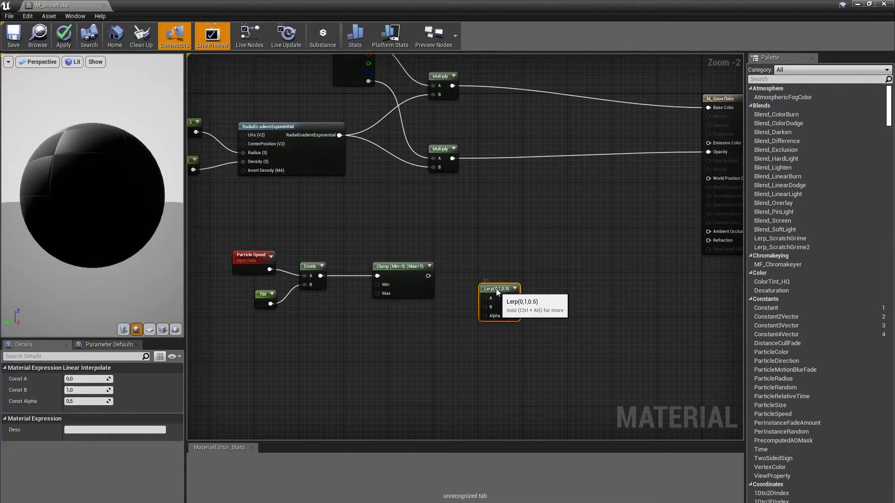
{"action": "left_click_drag", "start_coordinate": [496, 289], "coordinate": [496, 270]}
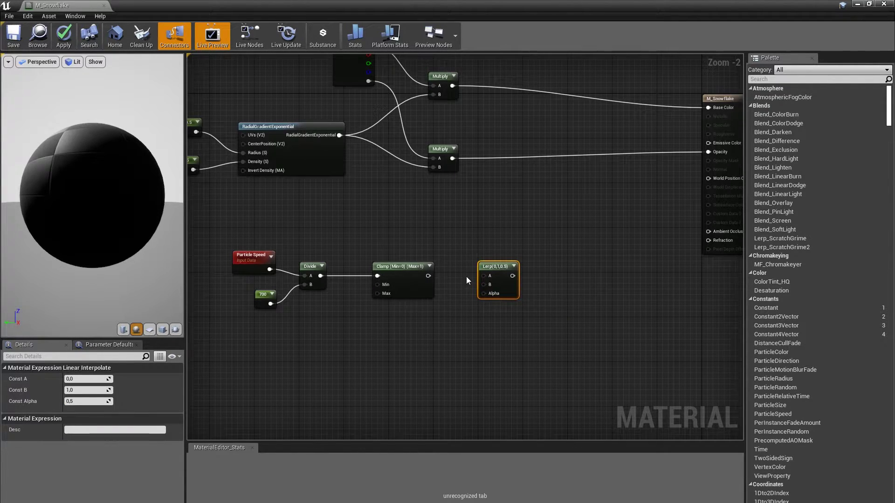
{"action": "left_click", "coordinate": [438, 225]}
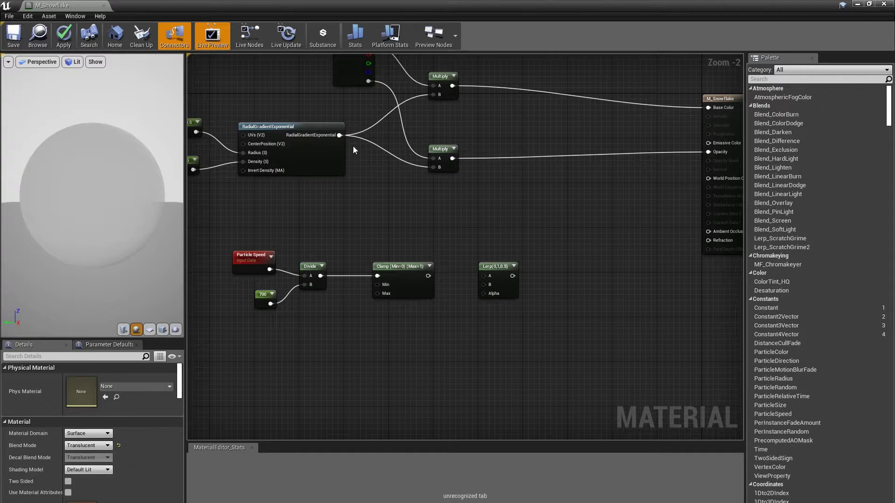
- Delete the lower Multiply, wire the radial gradient into Lerp A and B, and Clamp into Alpha
{"action": "left_click", "coordinate": [434, 149]}
{"action": "key", "text": "Delete"}
{"action": "left_click_drag", "start_coordinate": [340, 135], "coordinate": [484, 276]}
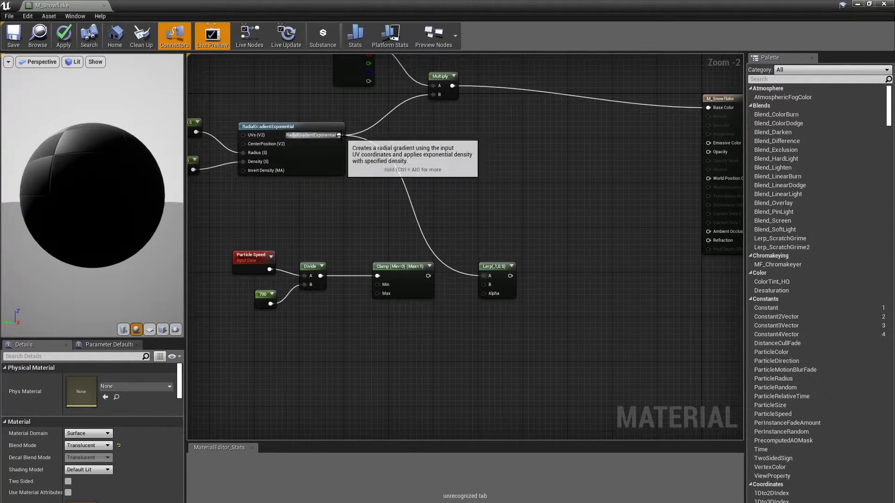
{"action": "left_click_drag", "start_coordinate": [339, 135], "coordinate": [484, 285]}
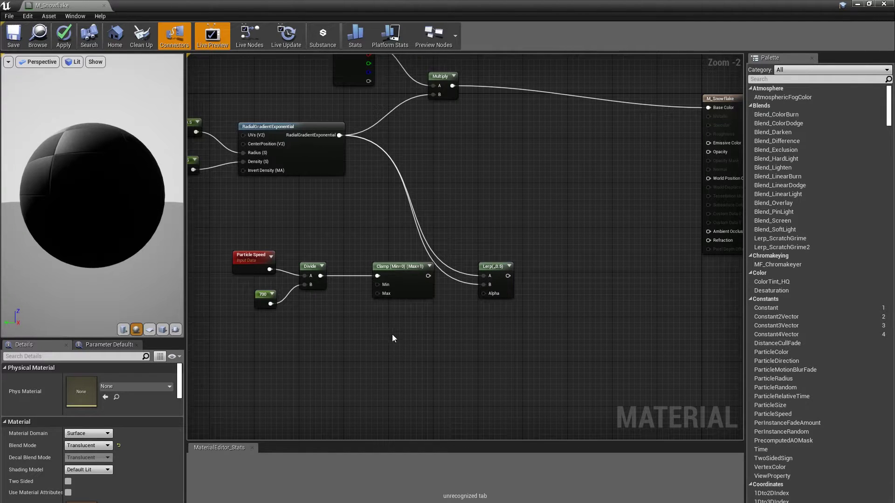
{"action": "left_click_drag", "start_coordinate": [393, 334], "coordinate": [230, 250]}
{"action": "mouse_move", "coordinate": [424, 280]}
{"action": "left_mouse_down"}
{"action": "mouse_move", "coordinate": [373, 291]}
{"action": "mouse_move", "coordinate": [485, 293]}
{"action": "left_mouse_up"}
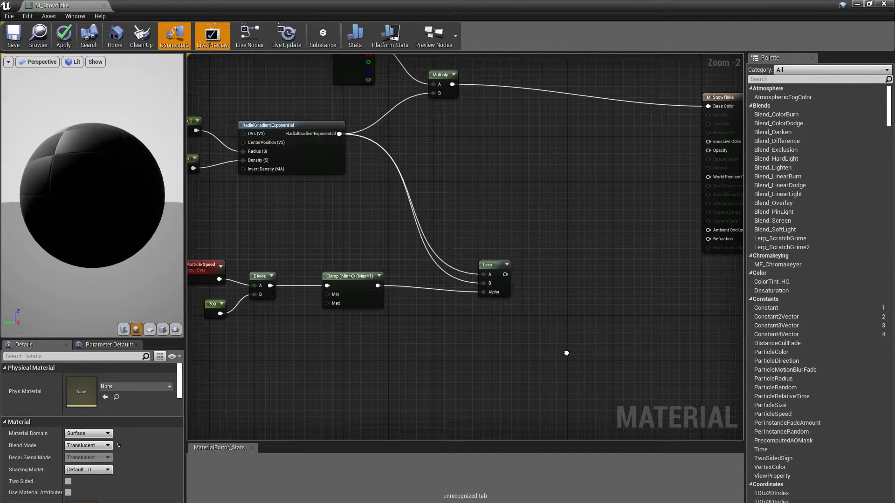
{"action": "mouse_move", "coordinate": [568, 354]}
{"action": "right_mouse_down"}
{"action": "mouse_move", "coordinate": [571, 302]}
{"action": "mouse_move", "coordinate": [558, 303]}
{"action": "right_mouse_up"}
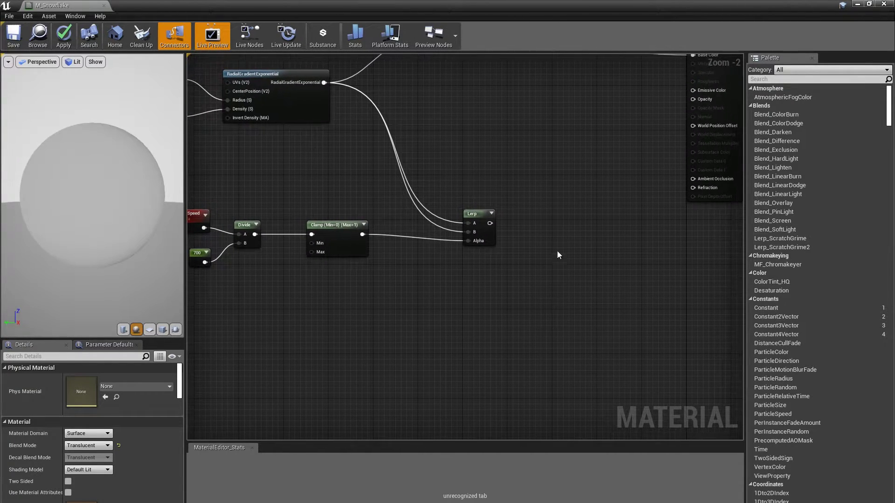
{"action": "left_click_drag", "start_coordinate": [475, 213], "coordinate": [436, 207]}
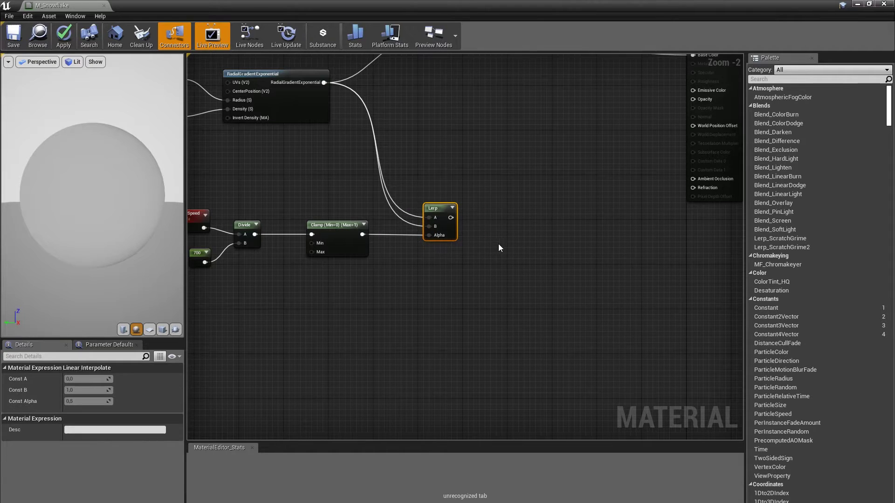
{"action": "left_click", "coordinate": [507, 284]}
- Add a Multiply node and a Particle Motion Blur Fade node beside the Lerp
{"action": "left_click", "coordinate": [522, 265]}
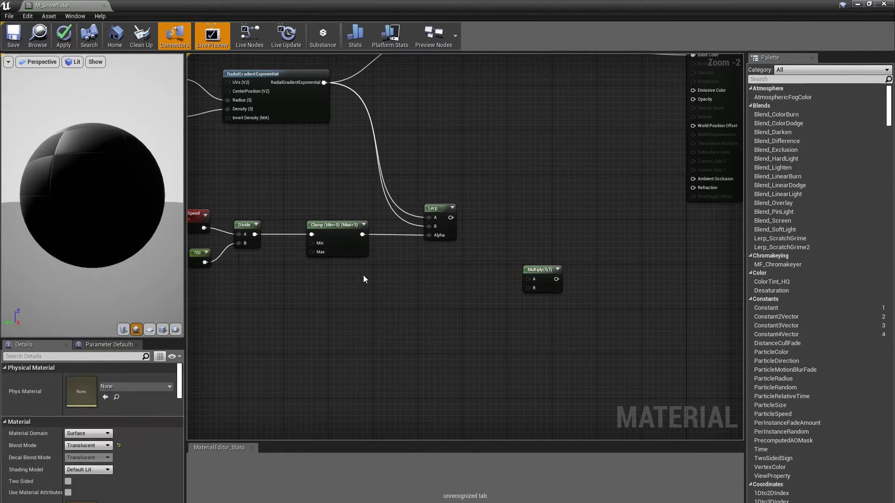
{"action": "left_click_drag", "start_coordinate": [536, 270], "coordinate": [509, 247]}
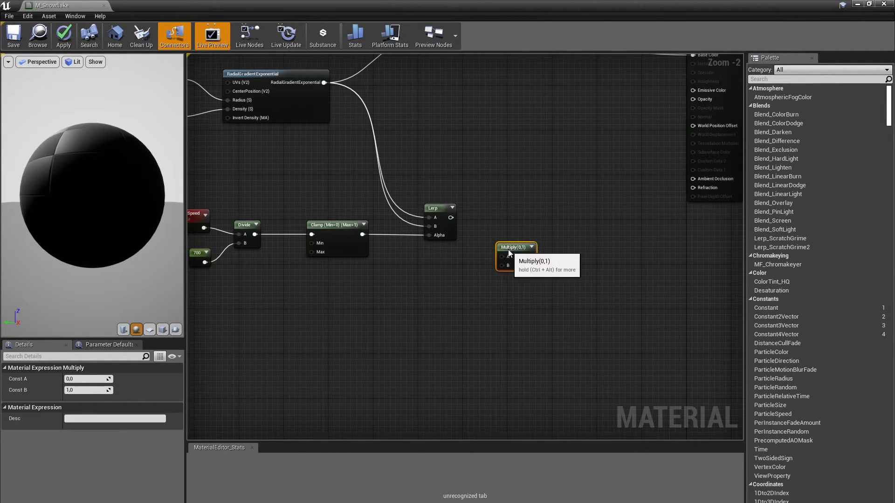
{"action": "right_click", "coordinate": [399, 283]}
{"action": "type", "text": "partic"}
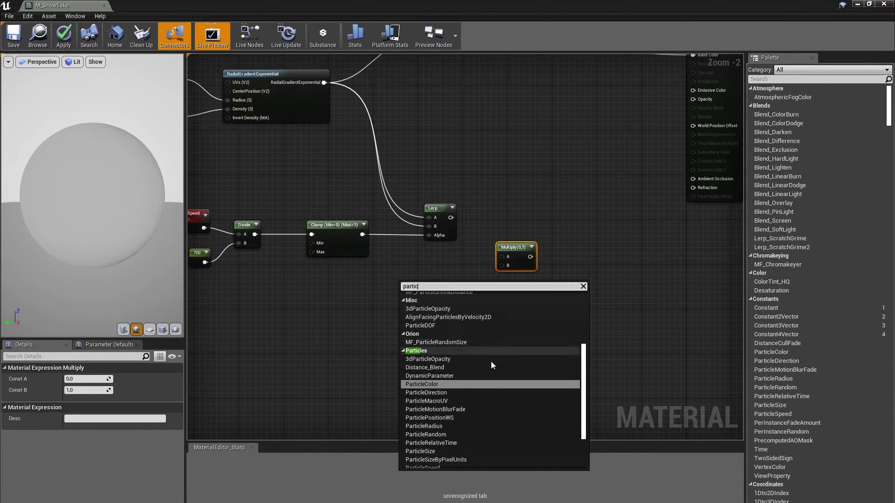
{"action": "scroll", "coordinate": [488, 378], "scroll_direction": "down", "scroll_amount": 1}
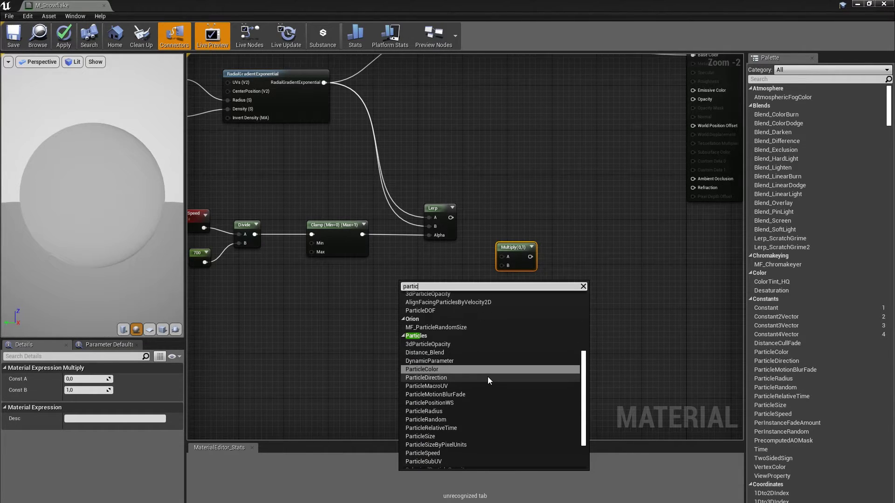
{"action": "scroll", "coordinate": [488, 377], "scroll_direction": "down", "scroll_amount": 1}
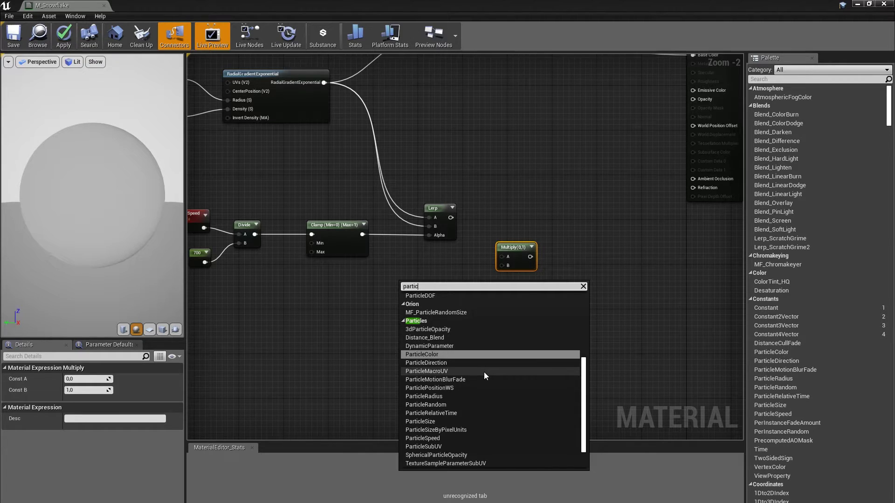
{"action": "left_click", "coordinate": [458, 380]}
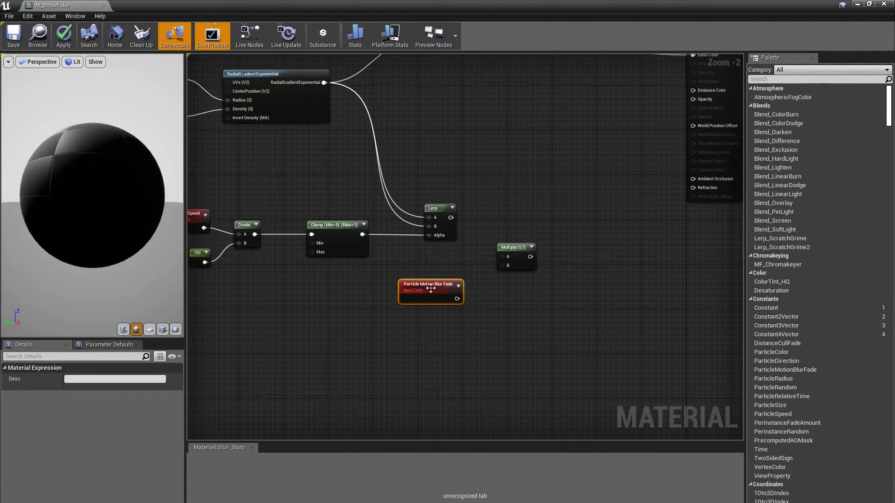
{"action": "left_click_drag", "start_coordinate": [431, 288], "coordinate": [422, 274]}
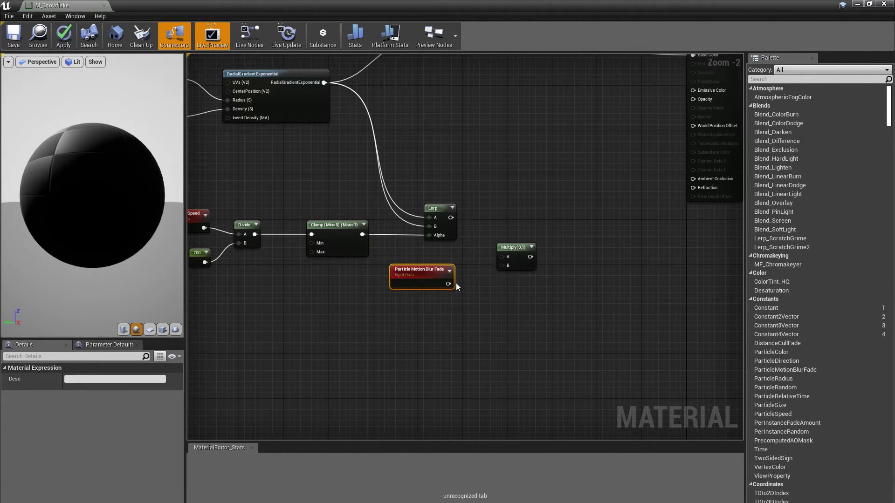
- Wire Particle Motion Blur Fade into Multiply B and the Lerp output into A
{"action": "left_click_drag", "start_coordinate": [448, 284], "coordinate": [502, 265]}
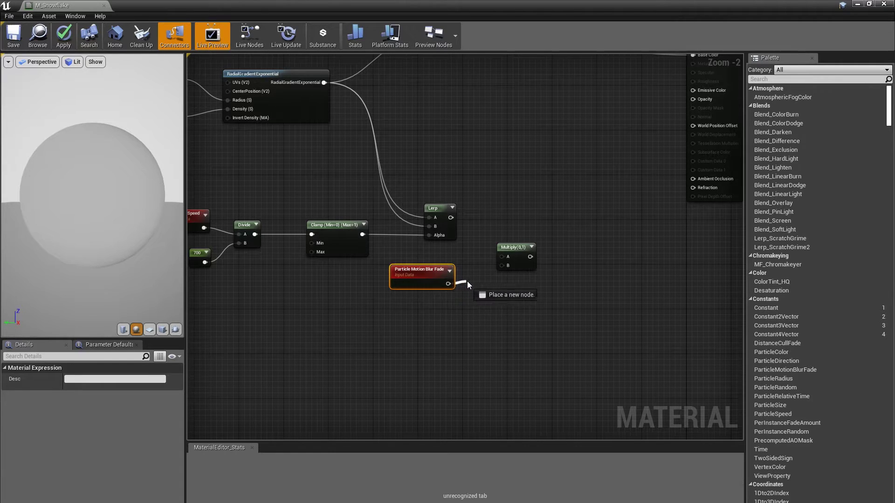
{"action": "left_click_drag", "start_coordinate": [456, 220], "coordinate": [504, 259]}
{"action": "scroll", "coordinate": [479, 300], "scroll_direction": "down", "scroll_amount": 1}
{"action": "mouse_move", "coordinate": [478, 300]}
{"action": "right_mouse_down"}
{"action": "mouse_move", "coordinate": [507, 306]}
{"action": "mouse_move", "coordinate": [500, 279]}
{"action": "right_mouse_up"}
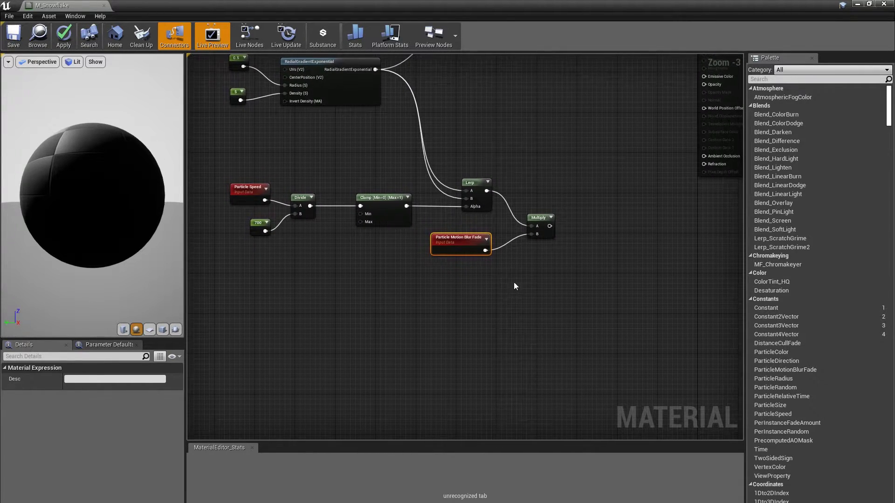
{"action": "left_click", "coordinate": [517, 288]}
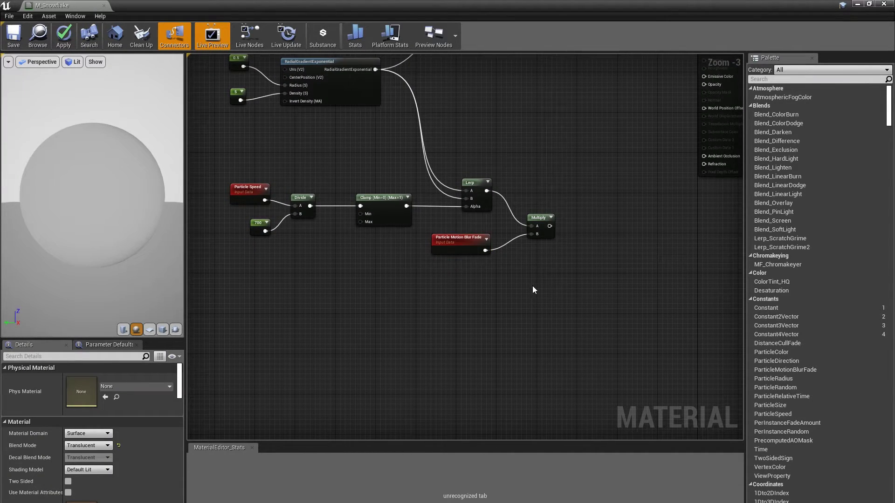
{"action": "right_click_drag", "start_coordinate": [535, 287], "coordinate": [563, 290]}
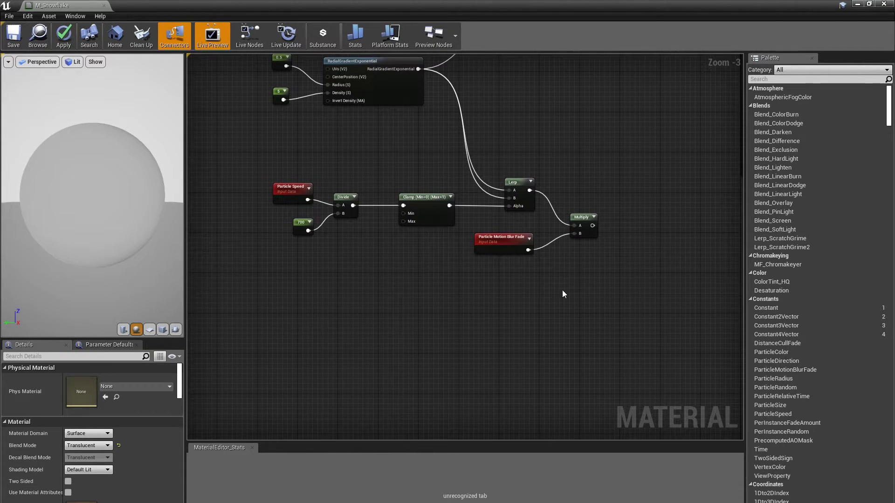
- Add PixelDepth and SphereMask nodes to the material graph
{"action": "right_click", "coordinate": [283, 309]}
{"action": "type", "text": "pixel"}
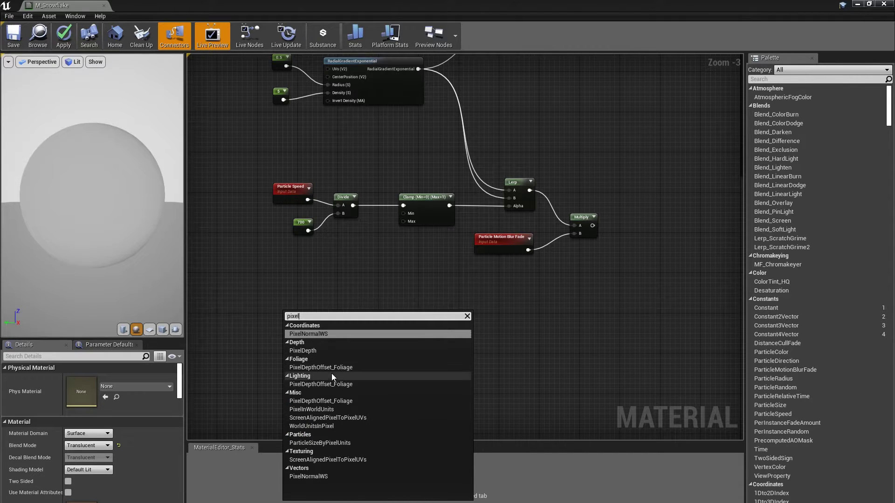
{"action": "left_click", "coordinate": [314, 350]}
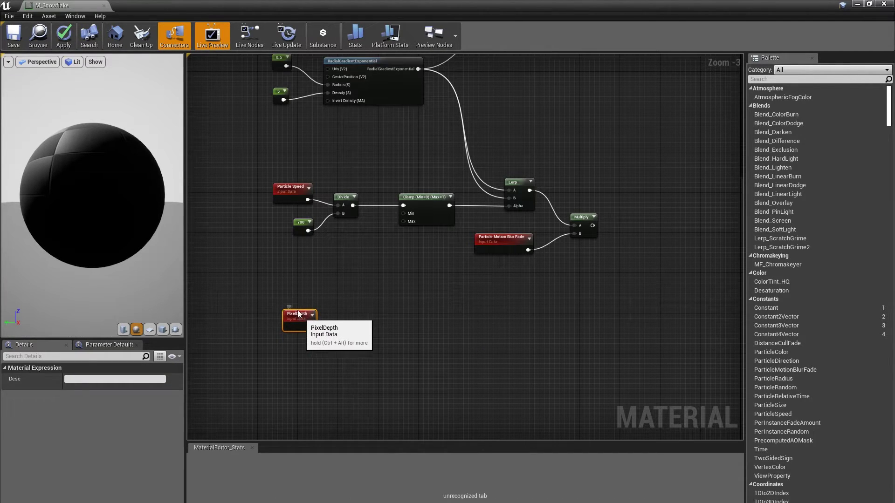
{"action": "left_click_drag", "start_coordinate": [299, 317], "coordinate": [299, 291]}
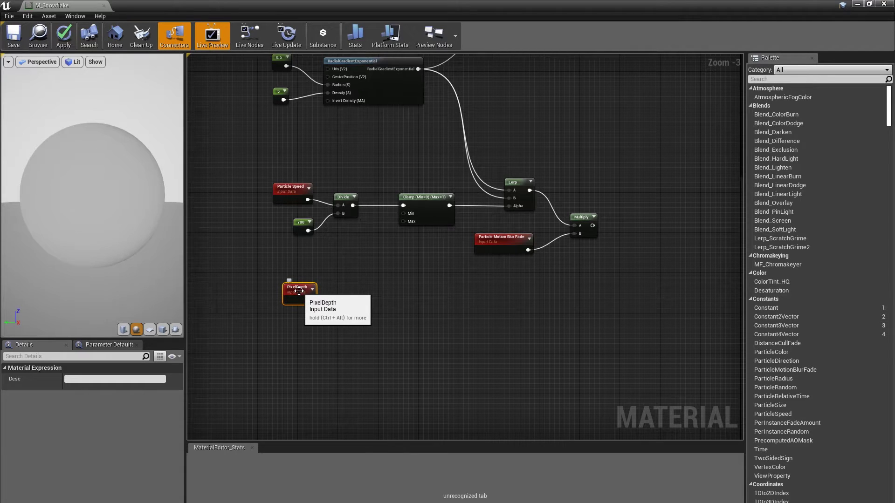
{"action": "right_click", "coordinate": [351, 306]}
{"action": "type", "text": "s"}
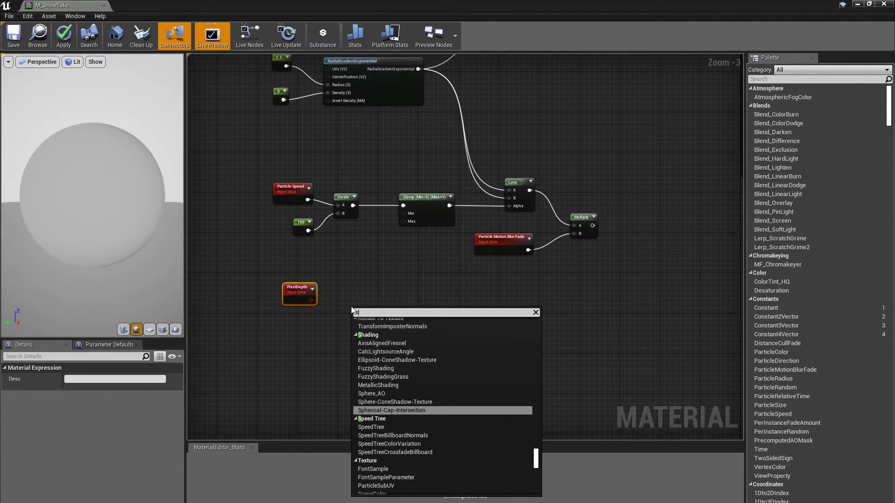
{"action": "type", "text": "phere"}
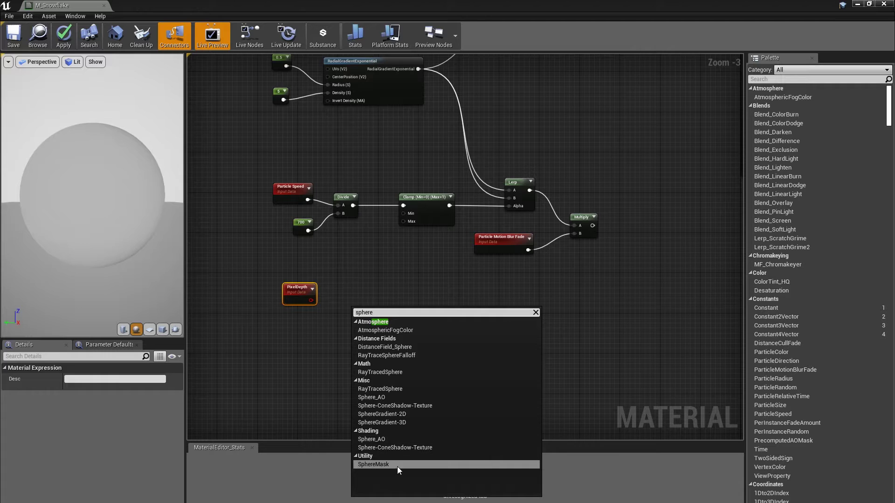
{"action": "left_click", "coordinate": [393, 464]}
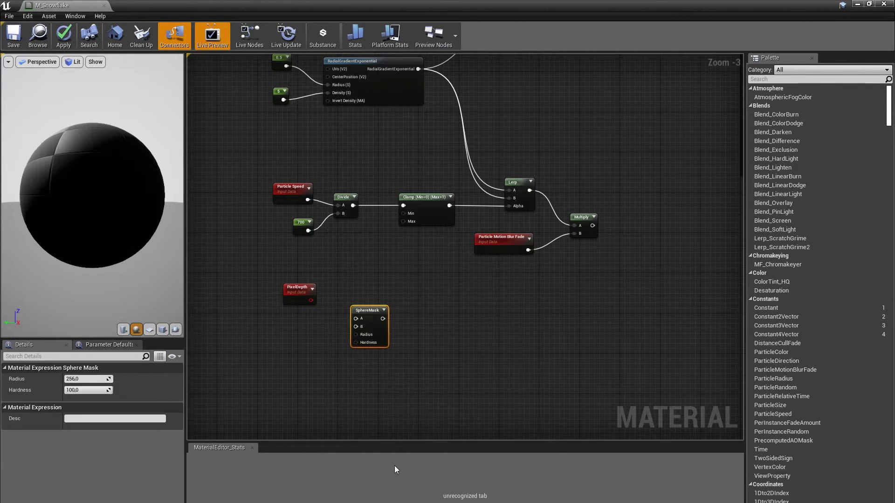
- Wire PixelDepth into SphereMask A and a constant 0 into B, then add a Lerp
{"action": "left_click", "coordinate": [294, 340]}
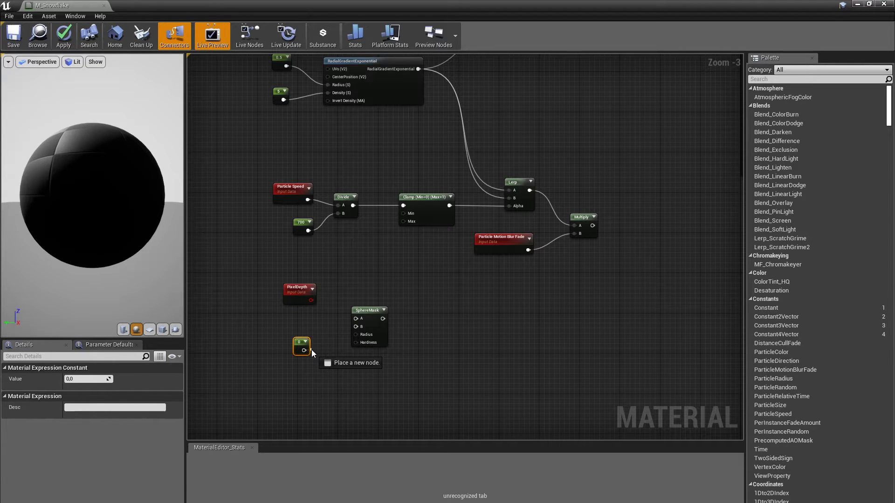
{"action": "left_click_drag", "start_coordinate": [311, 350], "coordinate": [354, 326]}
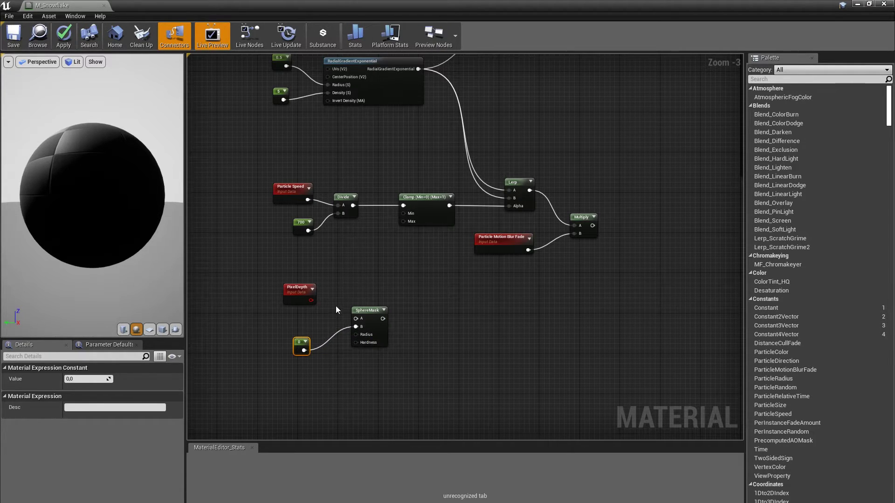
{"action": "left_click_drag", "start_coordinate": [311, 301], "coordinate": [356, 319]}
{"action": "left_click_drag", "start_coordinate": [254, 274], "coordinate": [396, 360]}
{"action": "left_click_drag", "start_coordinate": [372, 312], "coordinate": [355, 290]}
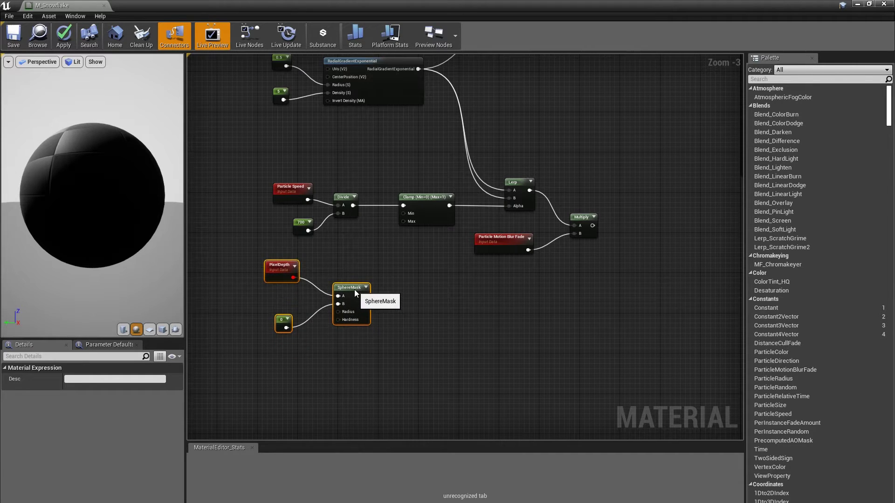
{"action": "left_click", "coordinate": [418, 303]}
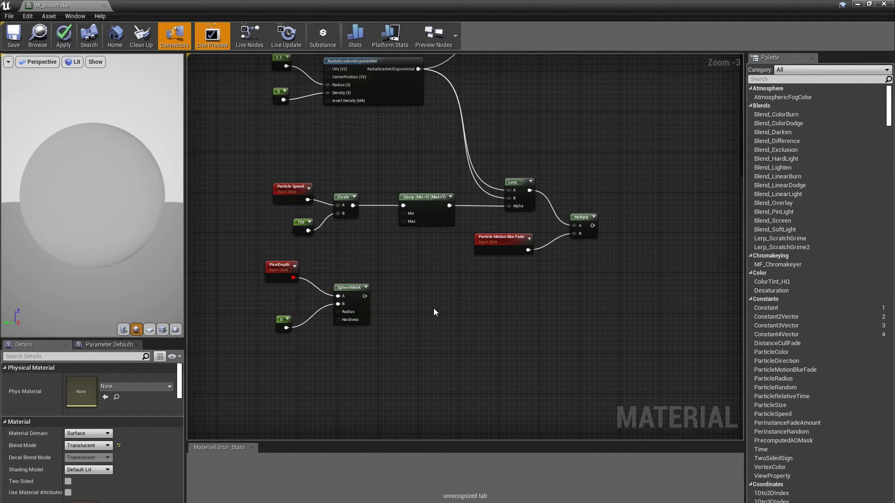
{"action": "left_click", "coordinate": [422, 292]}
- Connect the SphereMask output to the new Lerp's Alpha and move the depth-fade nodes right
{"action": "left_click_drag", "start_coordinate": [365, 296], "coordinate": [425, 321]}
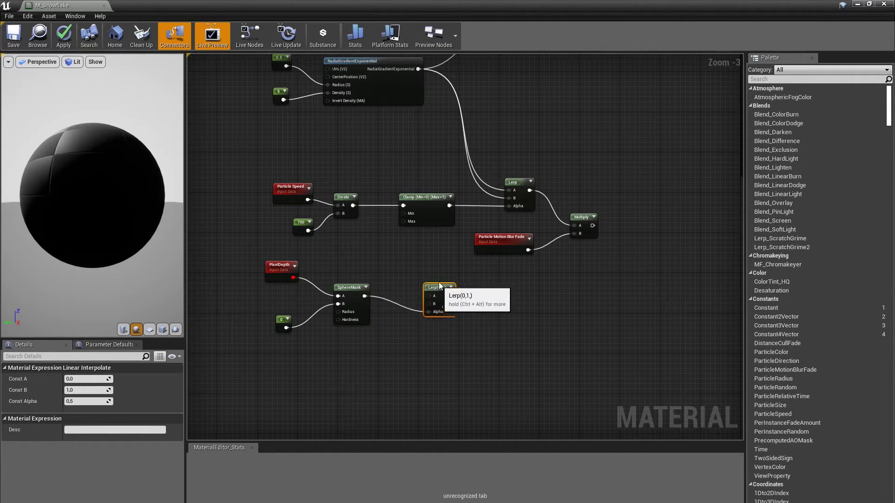
{"action": "left_click_drag", "start_coordinate": [437, 297], "coordinate": [424, 275]}
{"action": "left_click_drag", "start_coordinate": [223, 257], "coordinate": [443, 366]}
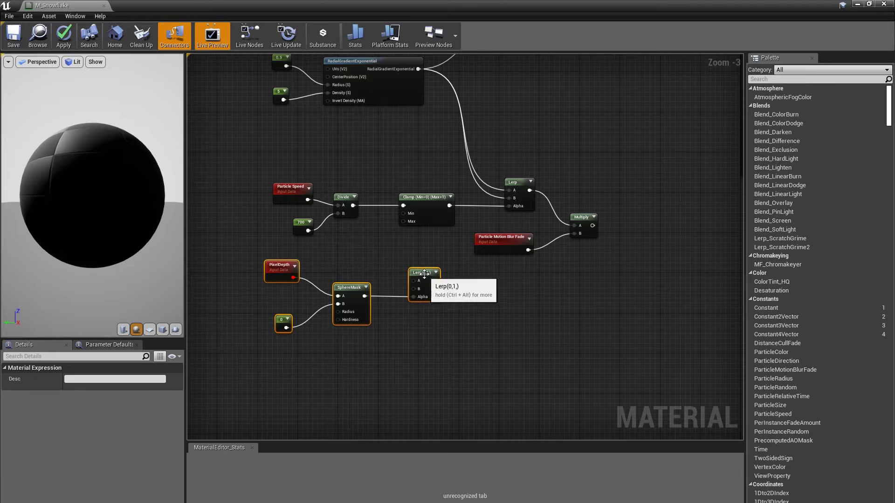
{"action": "left_click_drag", "start_coordinate": [424, 273], "coordinate": [519, 283]}
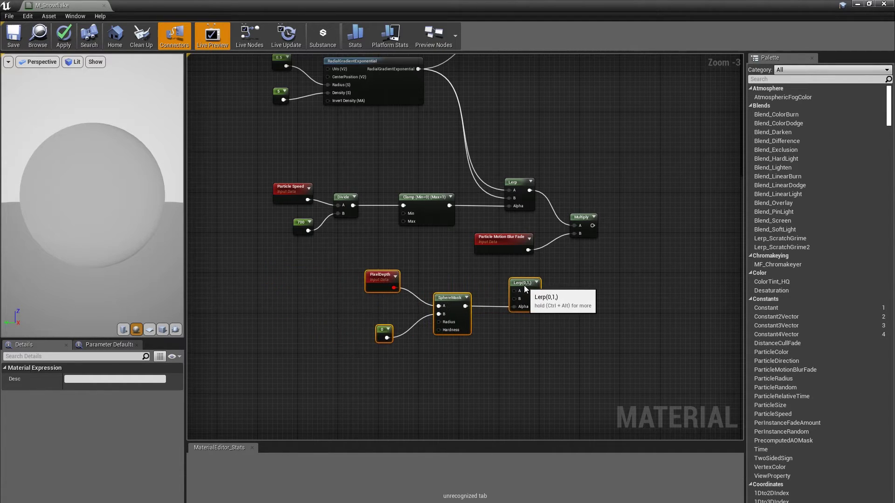
{"action": "right_click_drag", "start_coordinate": [580, 294], "coordinate": [481, 296]}
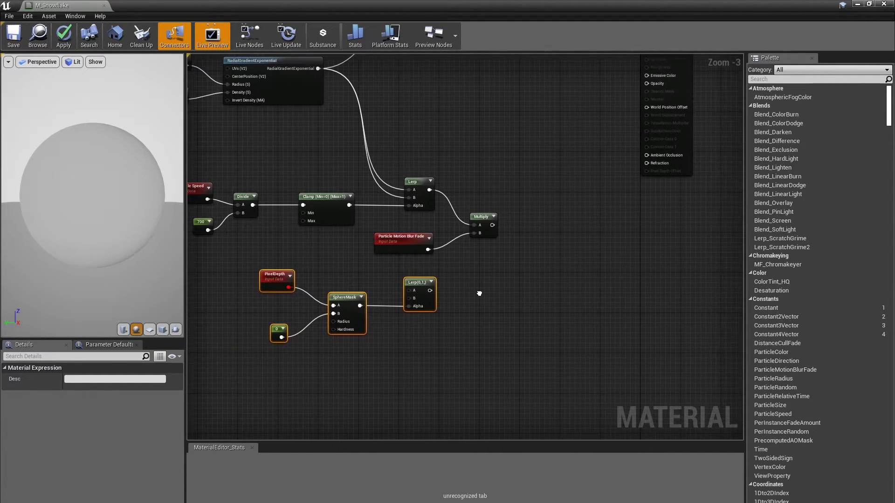
{"action": "left_click", "coordinate": [472, 280]}
- Multiply the SphereMask Lerp by the upper gradient Lerp in a new Multiply node
{"action": "left_click", "coordinate": [471, 279]}
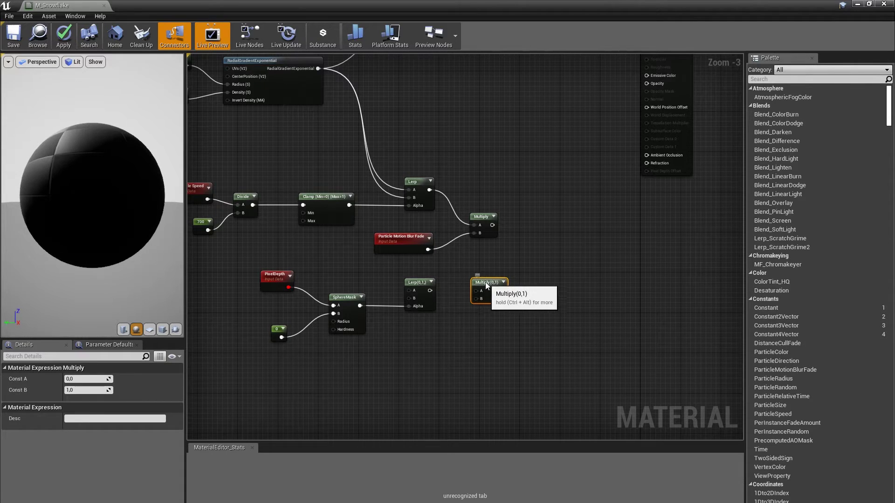
{"action": "left_click_drag", "start_coordinate": [430, 291], "coordinate": [474, 289]}
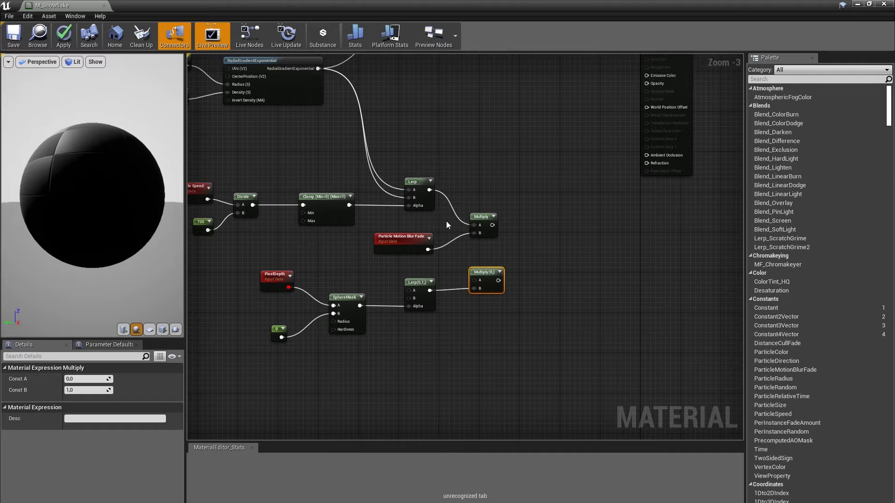
{"action": "left_click_drag", "start_coordinate": [429, 190], "coordinate": [474, 279]}
{"action": "right_click_drag", "start_coordinate": [482, 329], "coordinate": [499, 329]}
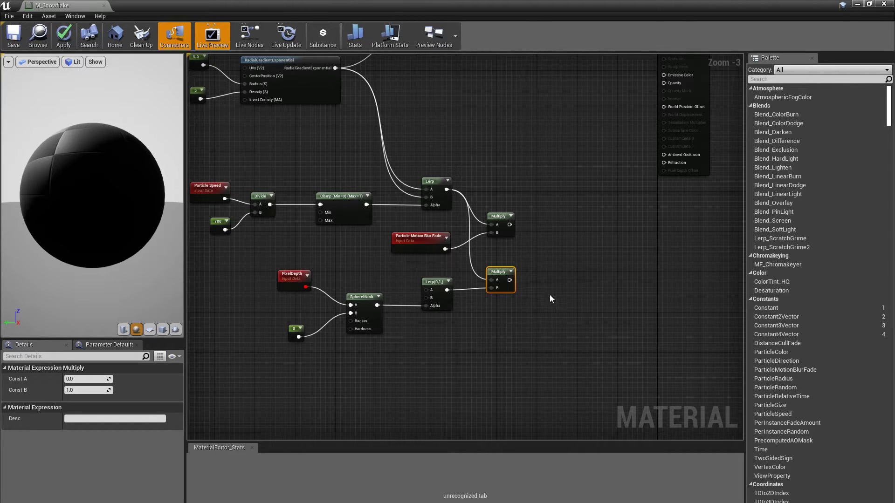
{"action": "right_click_drag", "start_coordinate": [551, 296], "coordinate": [475, 283]}
- Combine the upper and lower Multiply results in a pasted copy of Multiply
{"action": "key", "text": "ctrl+c"}
{"action": "key", "text": "ctrl+v"}
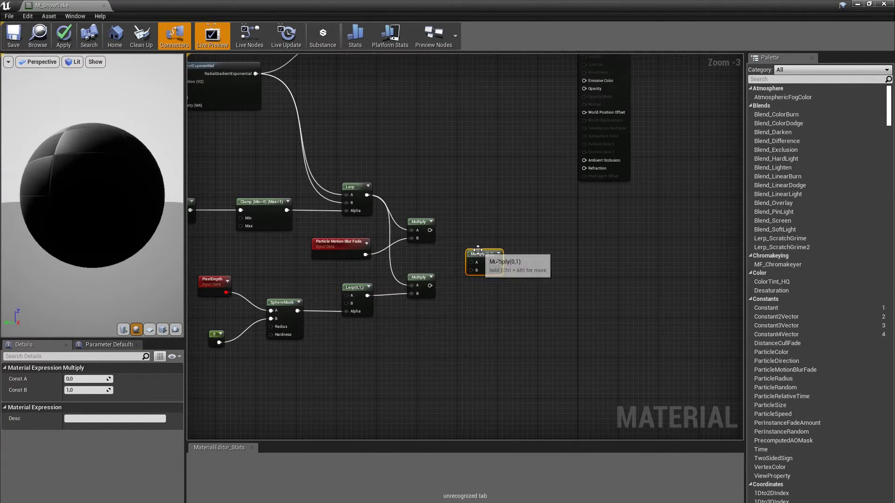
{"action": "left_click_drag", "start_coordinate": [430, 231], "coordinate": [472, 264]}
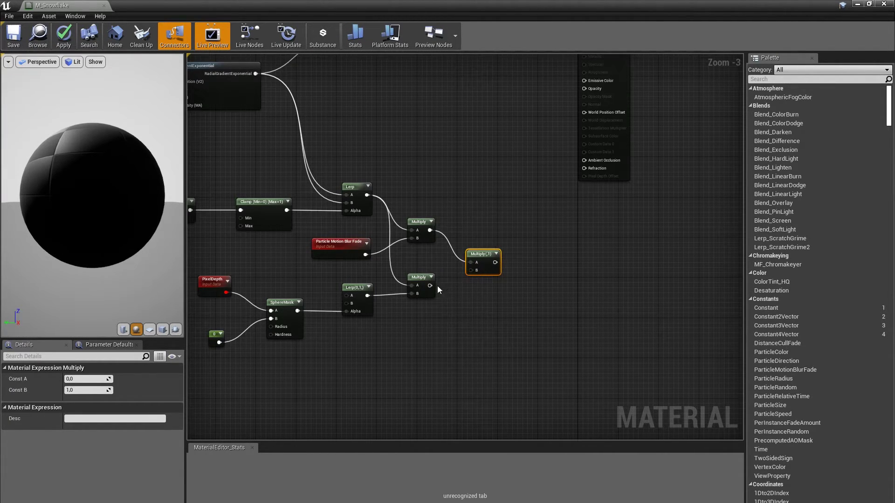
{"action": "left_click_drag", "start_coordinate": [430, 285], "coordinate": [472, 270]}
{"action": "right_click_drag", "start_coordinate": [435, 305], "coordinate": [543, 338]}
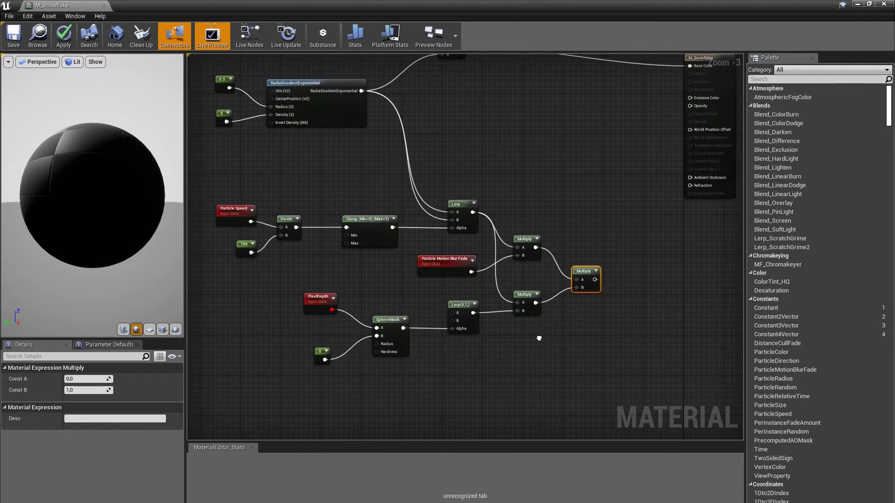
- Move the graph nodes closer together and wire the final Multiply into M_Snowflake's Opacity
{"action": "scroll", "coordinate": [543, 337], "scroll_direction": "down", "scroll_amount": 1}
{"action": "mouse_move", "coordinate": [623, 372]}
{"action": "left_mouse_down"}
{"action": "mouse_move", "coordinate": [257, 252]}
{"action": "mouse_move", "coordinate": [234, 224]}
{"action": "left_mouse_up"}
{"action": "left_click_drag", "start_coordinate": [575, 292], "coordinate": [568, 257]}
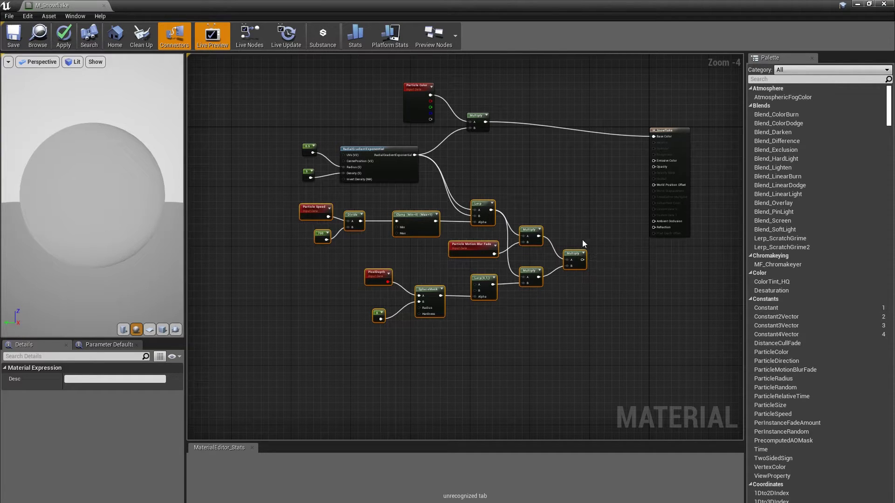
{"action": "right_click_drag", "start_coordinate": [590, 194], "coordinate": [508, 226]}
{"action": "scroll", "coordinate": [508, 226], "scroll_direction": "up", "scroll_amount": 1}
{"action": "left_click", "coordinate": [512, 264]}
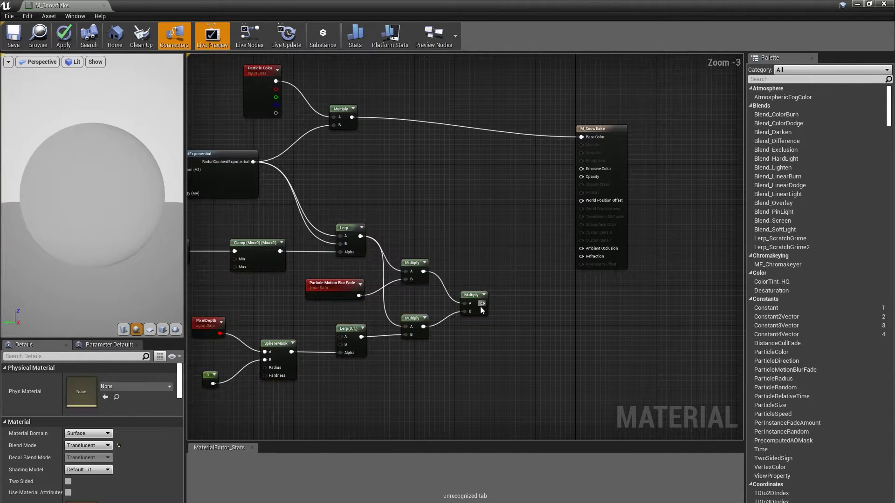
{"action": "mouse_move", "coordinate": [482, 304]}
{"action": "left_mouse_down"}
{"action": "mouse_move", "coordinate": [517, 285]}
{"action": "mouse_move", "coordinate": [582, 176]}
{"action": "left_mouse_up"}
{"action": "right_click_drag", "start_coordinate": [466, 187], "coordinate": [523, 215]}
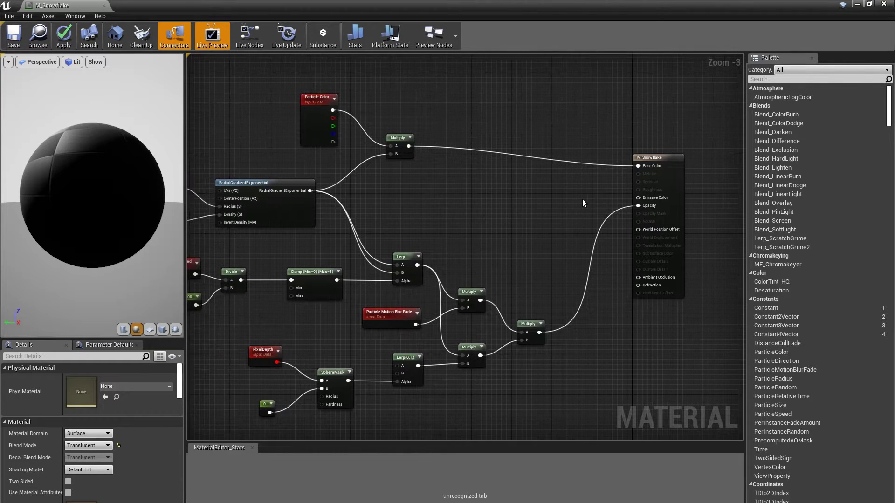
- Preview the material on a flat plane, orbited to a tilted view
{"action": "left_click", "coordinate": [149, 329]}
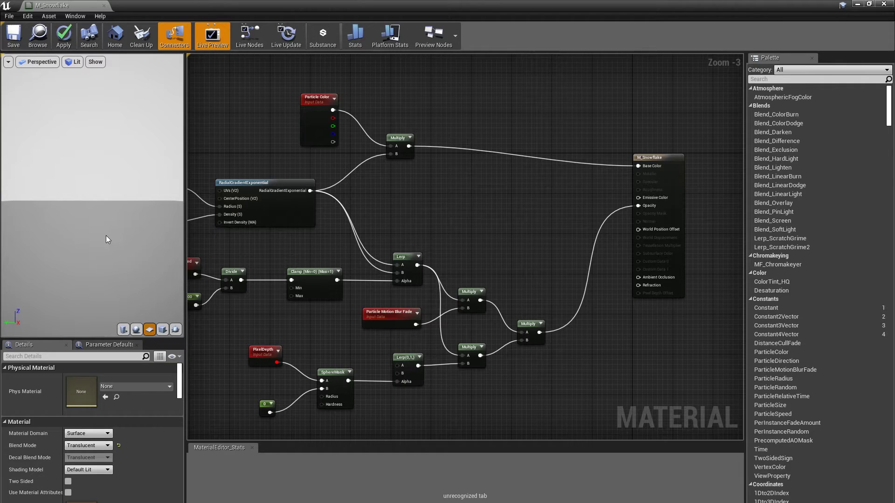
{"action": "left_click_drag", "start_coordinate": [105, 236], "coordinate": [190, 228]}
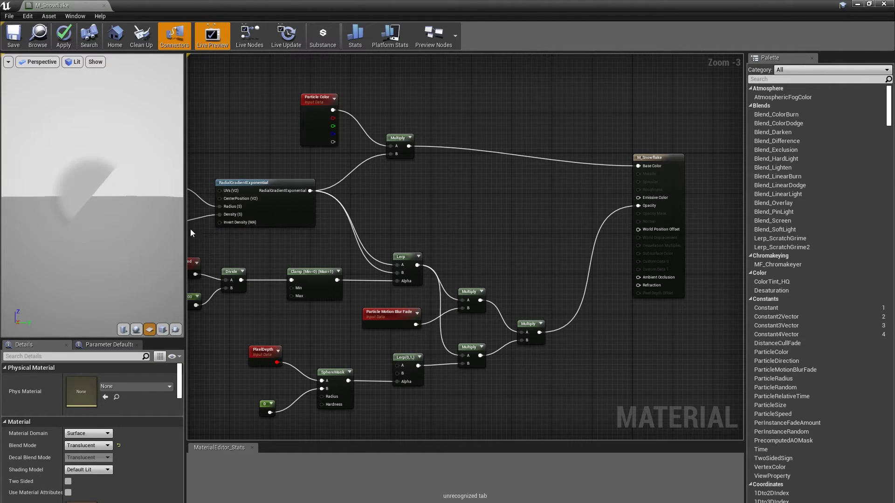
{"action": "left_click_drag", "start_coordinate": [108, 243], "coordinate": [159, 235]}
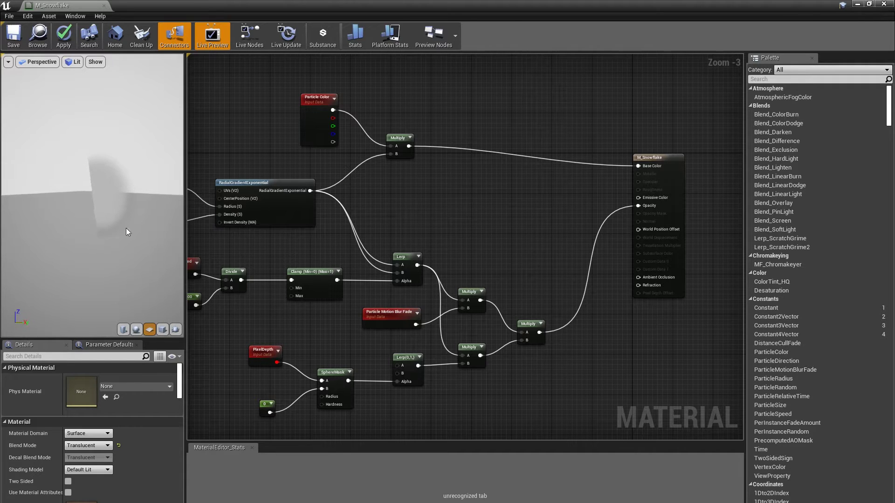
{"action": "mouse_move", "coordinate": [432, 207]}
{"action": "right_mouse_down"}
{"action": "mouse_move", "coordinate": [425, 206]}
{"action": "mouse_move", "coordinate": [508, 204]}
{"action": "right_mouse_up"}
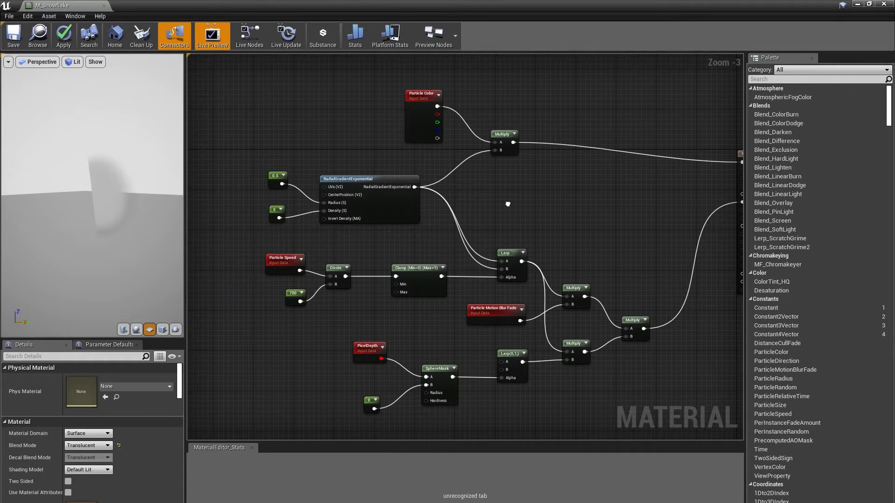
{"action": "right_click_drag", "start_coordinate": [501, 199], "coordinate": [499, 199]}
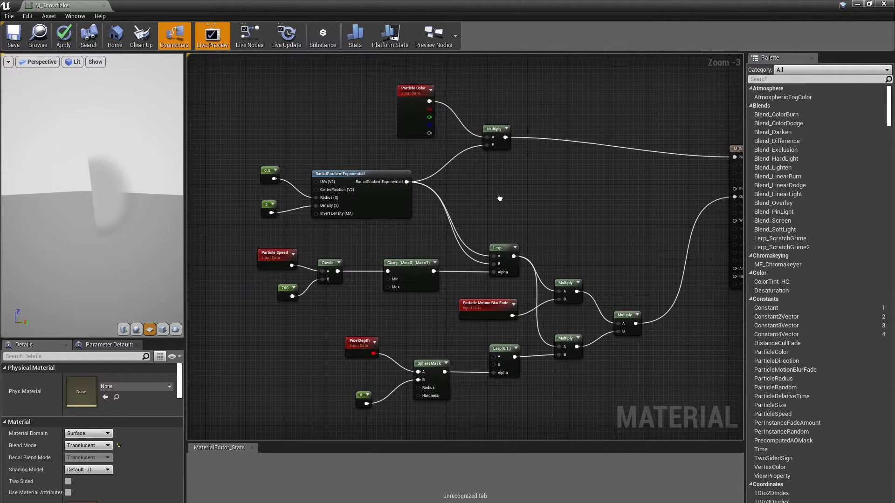
- Add a Constant with value 1 and wire it into M_Snowflake's Emissive Color
{"action": "right_click_drag", "start_coordinate": [559, 211], "coordinate": [464, 223]}
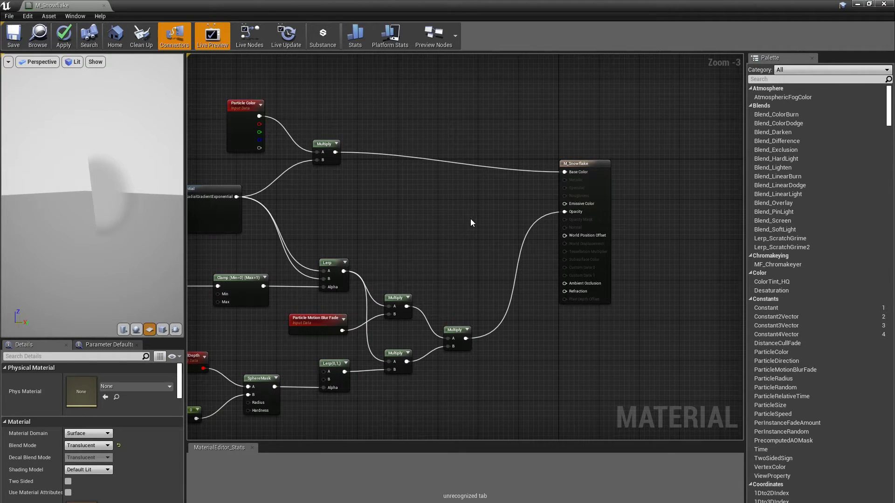
{"action": "left_click", "coordinate": [521, 195]}
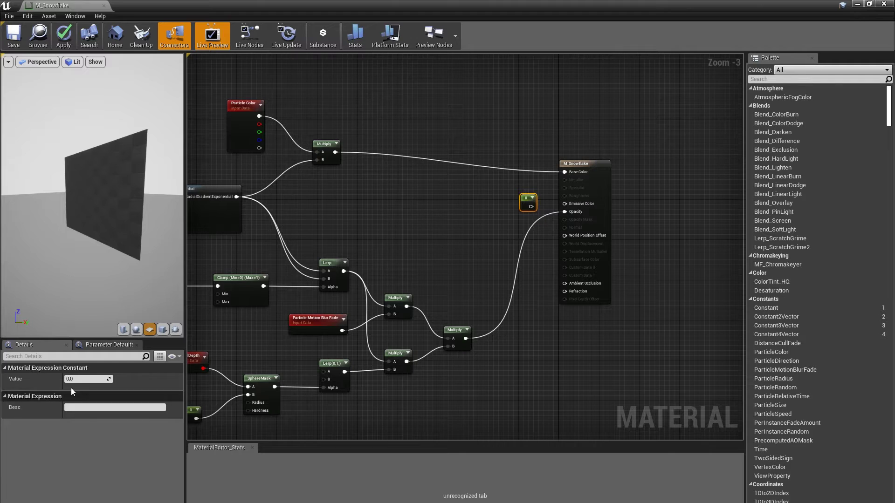
{"action": "left_click", "coordinate": [89, 379]}
{"action": "type", "text": "1"}
{"action": "key", "text": "Return"}
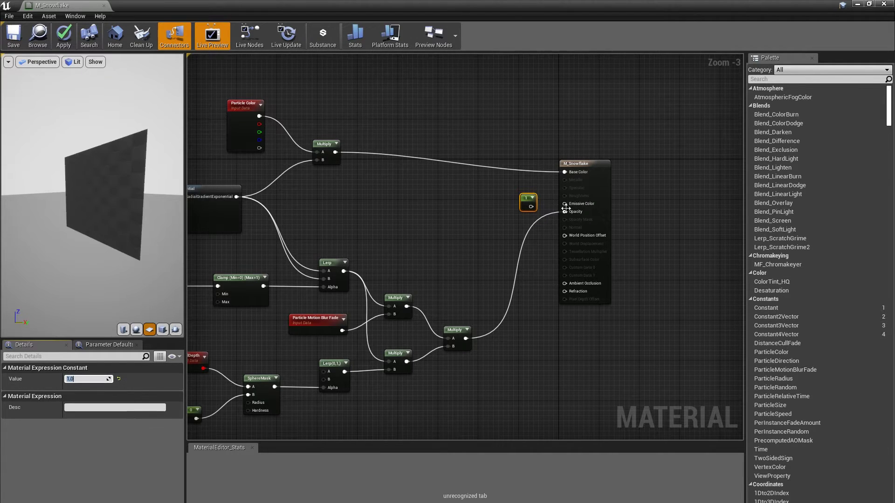
{"action": "mouse_move", "coordinate": [531, 207]}
{"action": "left_mouse_down"}
{"action": "mouse_move", "coordinate": [565, 205]}
{"action": "mouse_move", "coordinate": [524, 191]}
{"action": "left_mouse_up"}
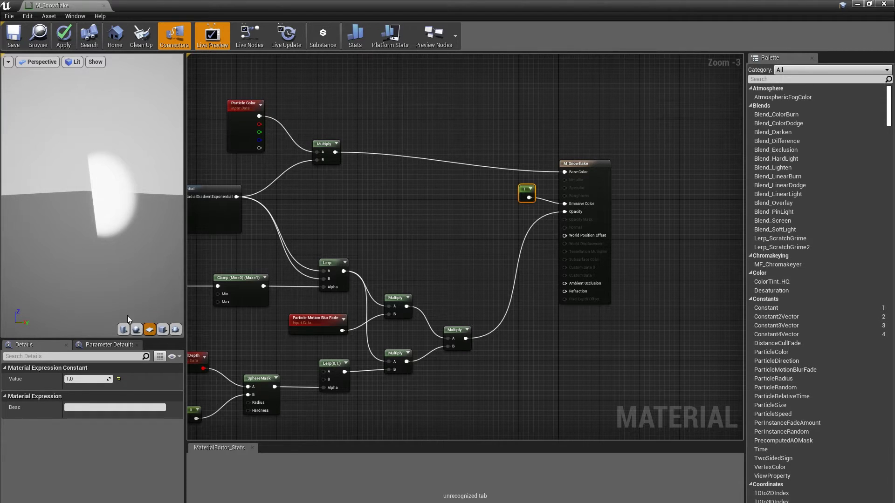
- Check the glowing preview plane and apply the material changes
{"action": "left_click_drag", "start_coordinate": [129, 320], "coordinate": [130, 319]}
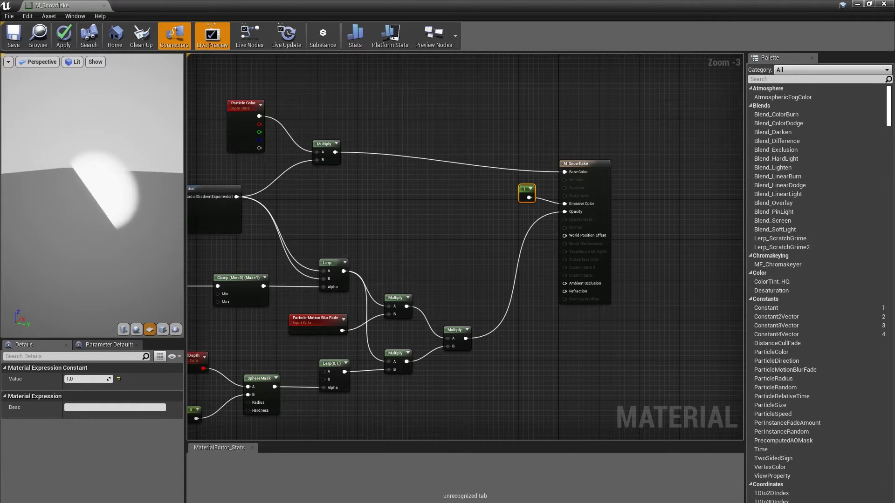
{"action": "left_click", "coordinate": [15, 40]}
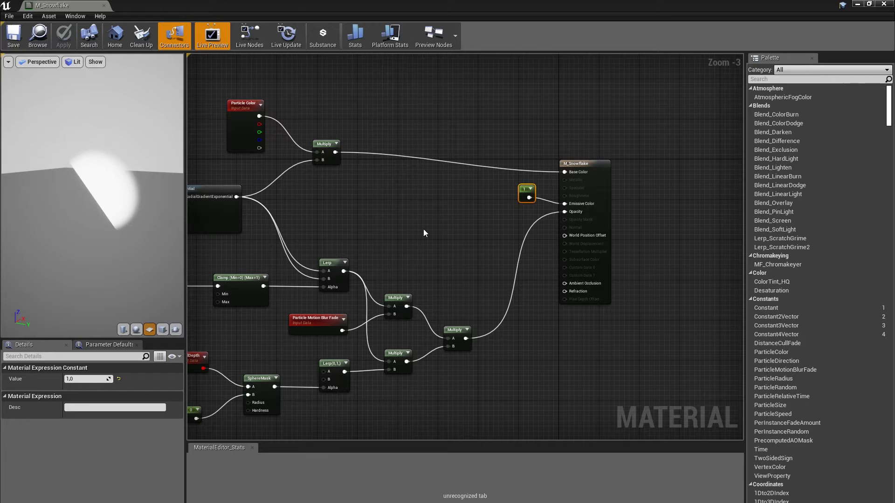
{"action": "right_click_drag", "start_coordinate": [356, 223], "coordinate": [482, 225]}
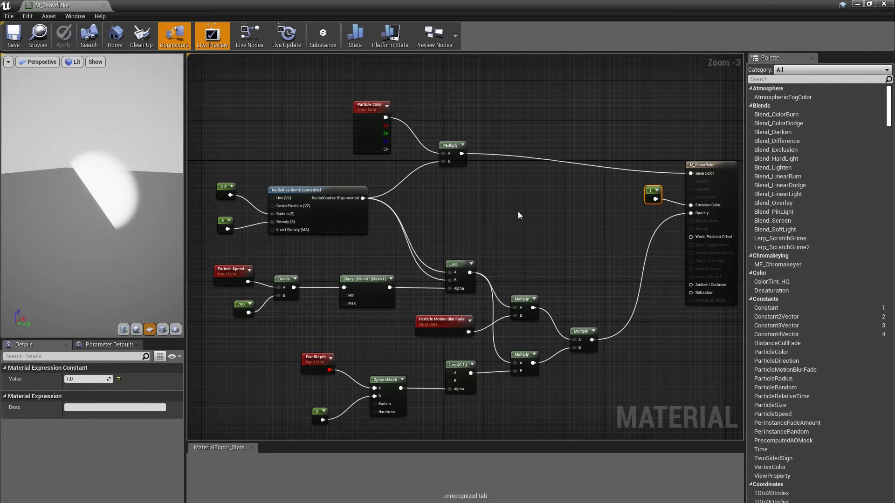
- Close the material editor and duplicate M_Snowflake in the Content Browser, naming the copy M_Snowflake_unlit
{"action": "left_click", "coordinate": [885, 4]}
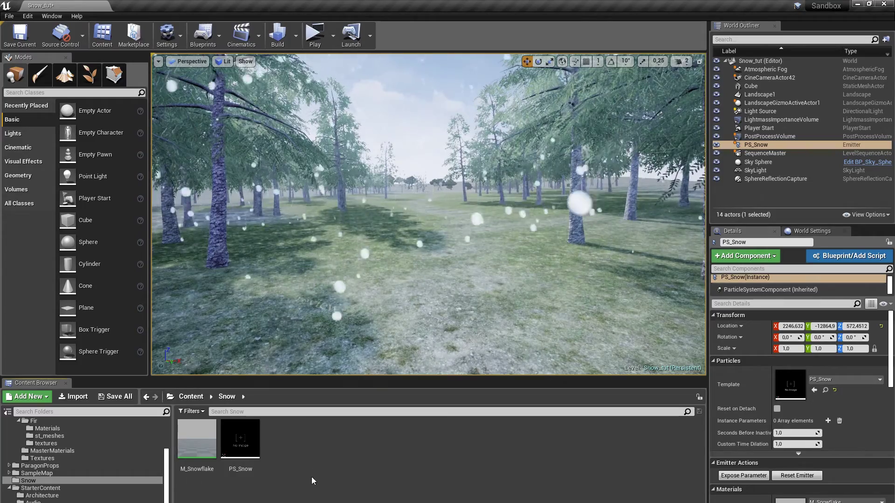
{"action": "right_click", "coordinate": [194, 438]}
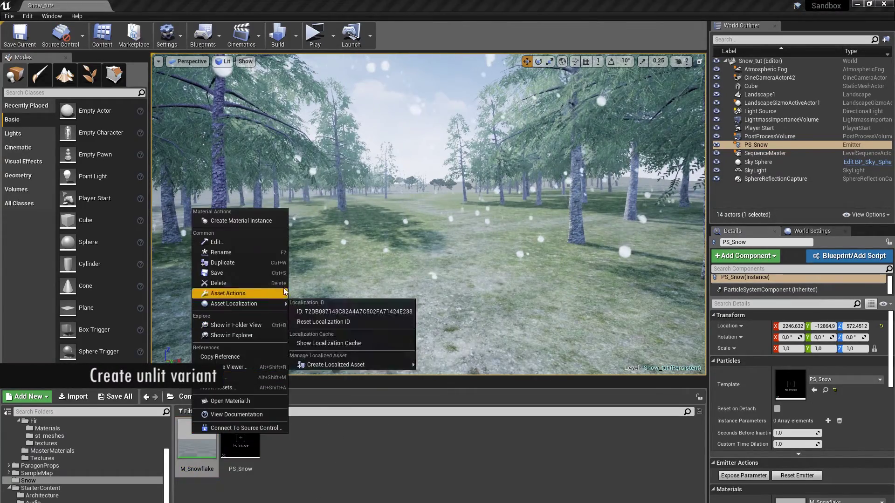
{"action": "left_click", "coordinate": [217, 261]}
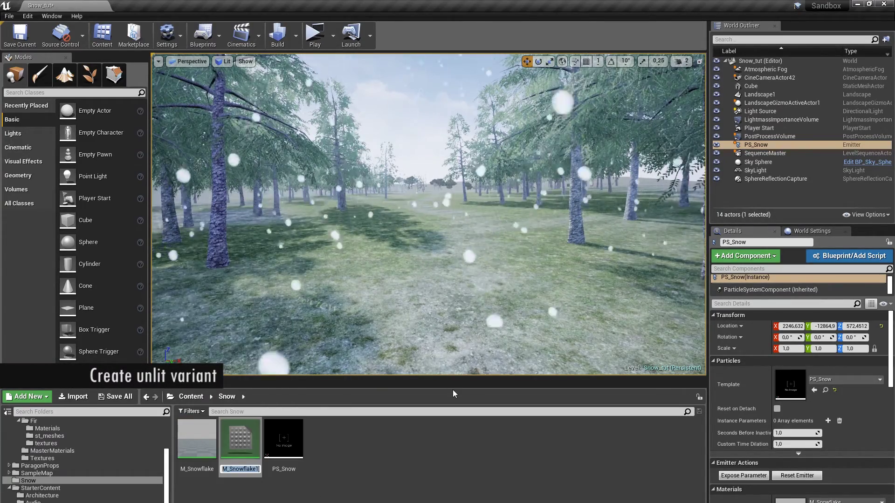
{"action": "key", "text": "End"}
{"action": "key", "text": "BackSpace"}
{"action": "type", "text": "_i"}
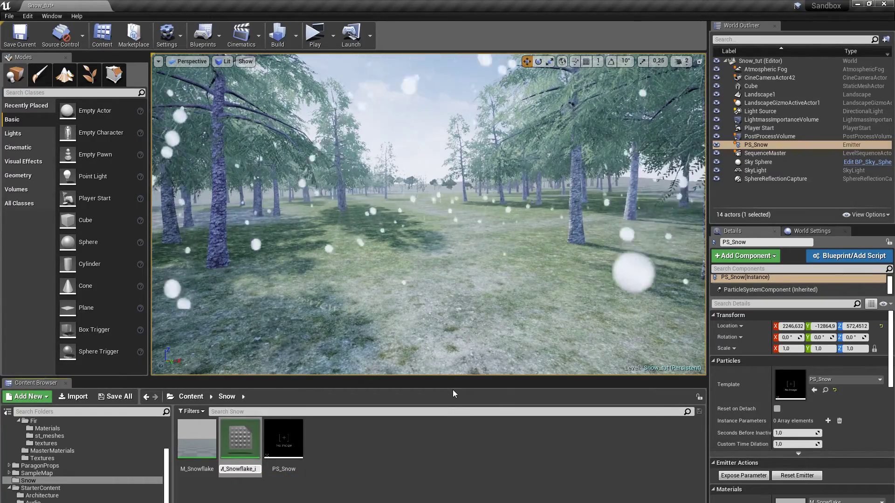
{"action": "type", "text": "unlit"}
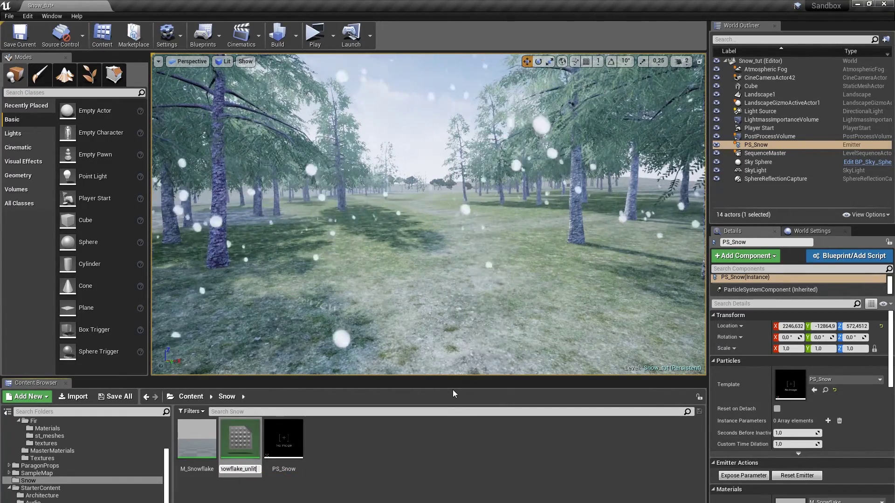
{"action": "key", "text": "Return"}
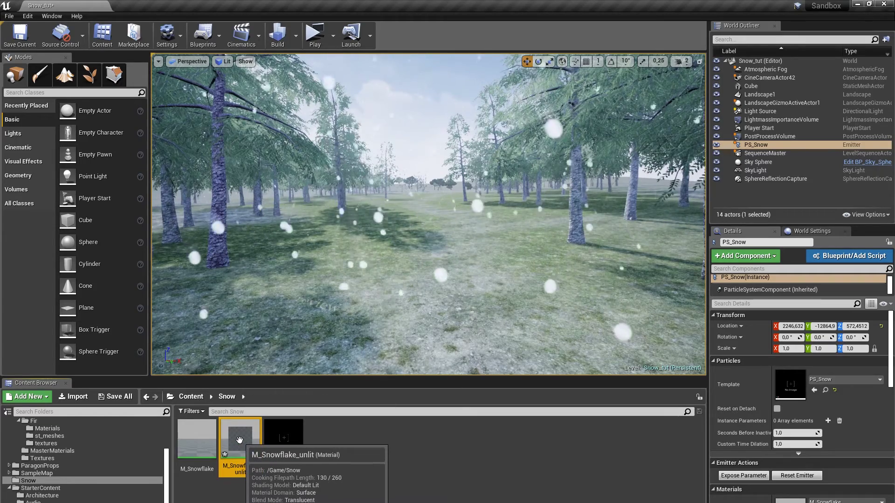
- Open M_Snowflake_unlit maximized and set its Shading Model to Unlit
{"action": "double_click", "coordinate": [240, 441]}
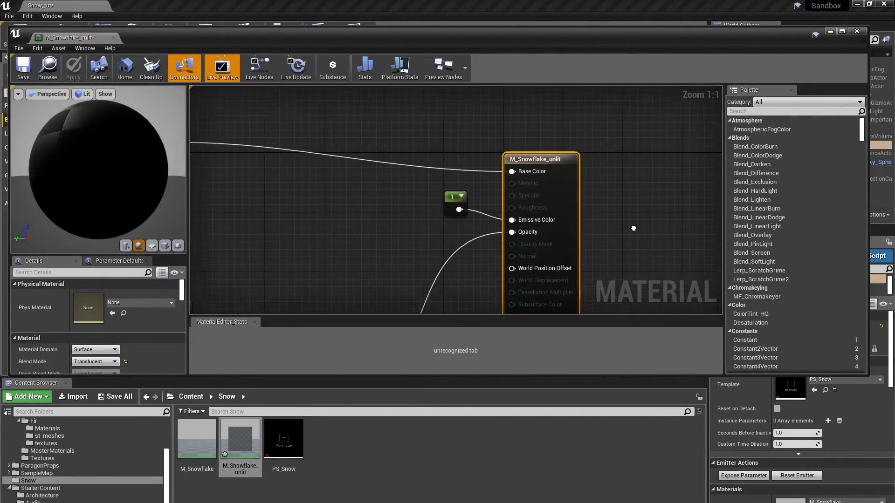
{"action": "scroll", "coordinate": [435, 202], "scroll_direction": "down", "scroll_amount": 1}
{"action": "scroll", "coordinate": [419, 205], "scroll_direction": "down", "scroll_amount": 1}
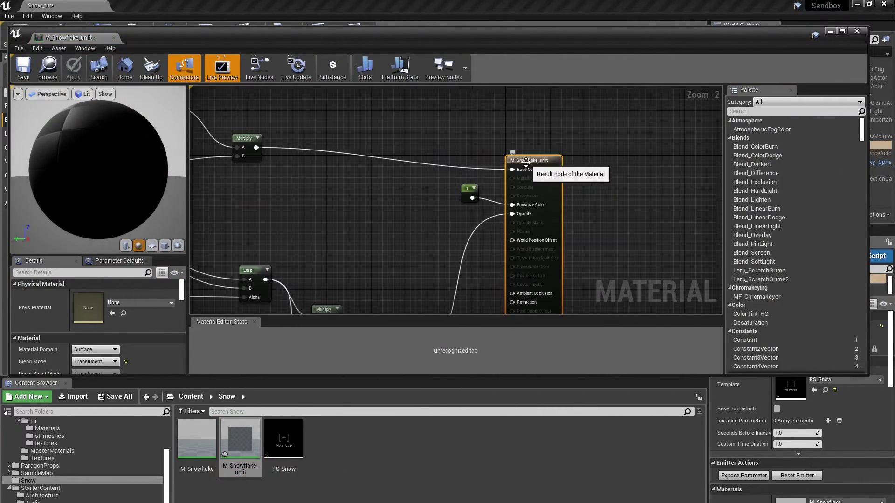
{"action": "left_click", "coordinate": [842, 32]}
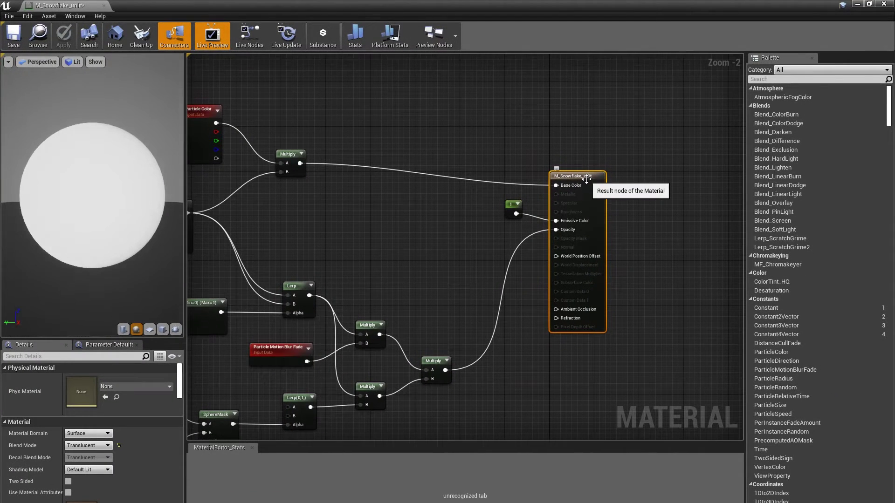
{"action": "left_click_drag", "start_coordinate": [181, 382], "coordinate": [182, 386]}
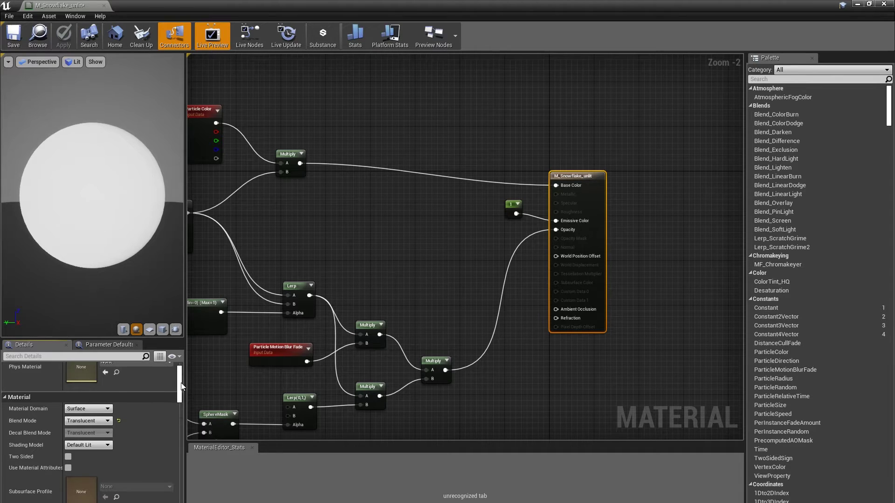
{"action": "left_click", "coordinate": [102, 445]}
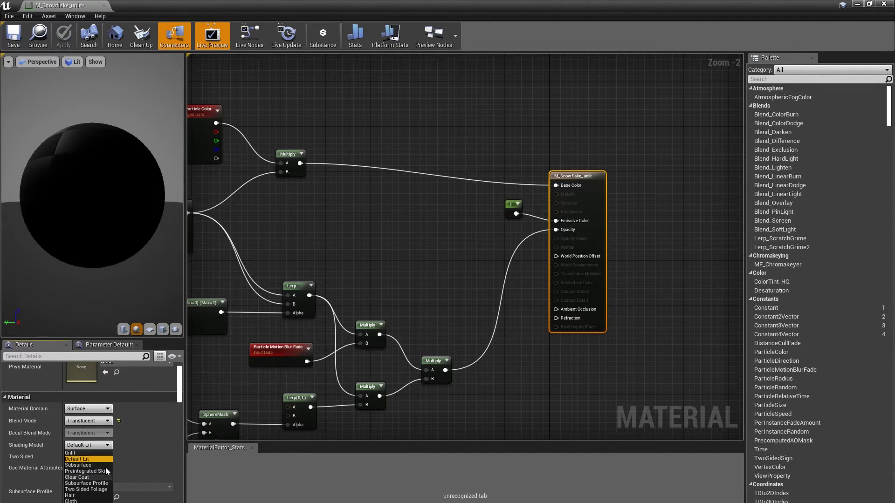
{"action": "left_click", "coordinate": [73, 454]}
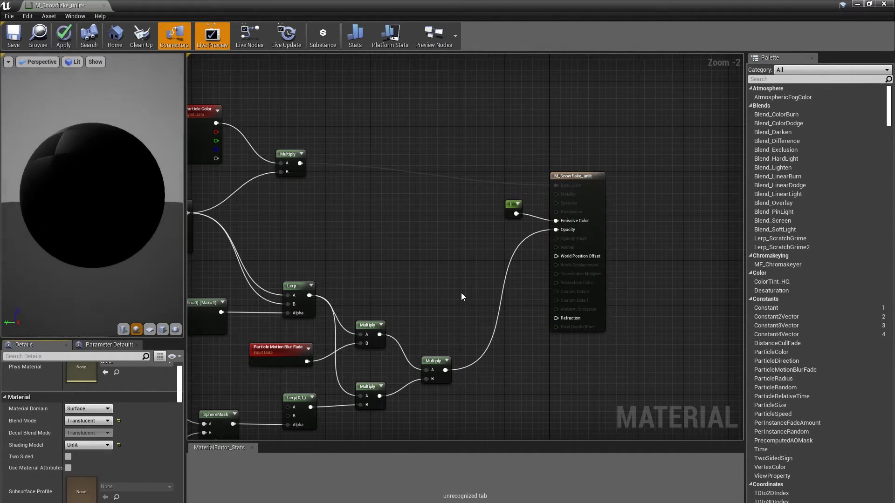
- Replace the Constant 1 with the particle colour Multiply in Emissive Color, preview on a plane, and close
{"action": "left_click", "coordinate": [512, 206]}
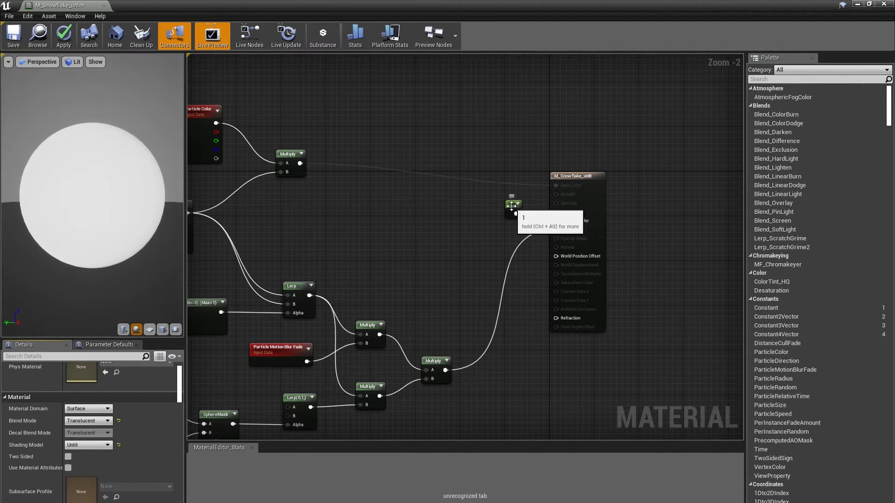
{"action": "key", "text": "Delete"}
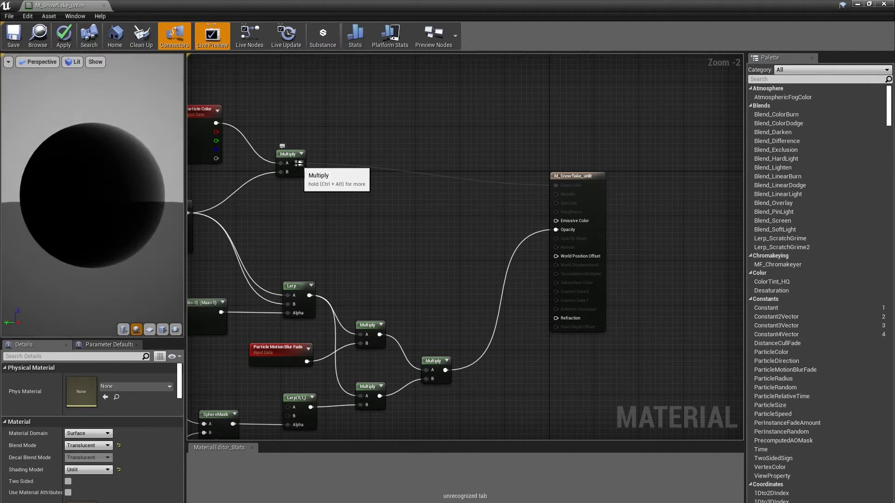
{"action": "left_click_drag", "start_coordinate": [300, 164], "coordinate": [556, 221]}
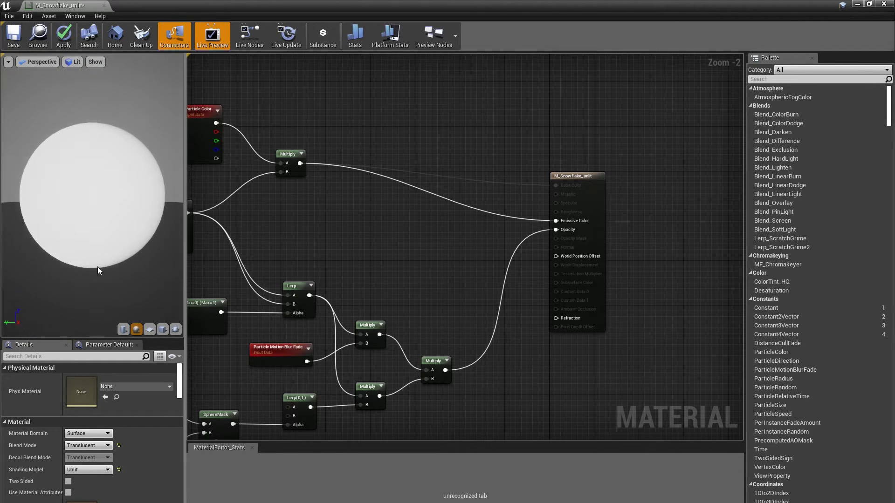
{"action": "left_click", "coordinate": [149, 329]}
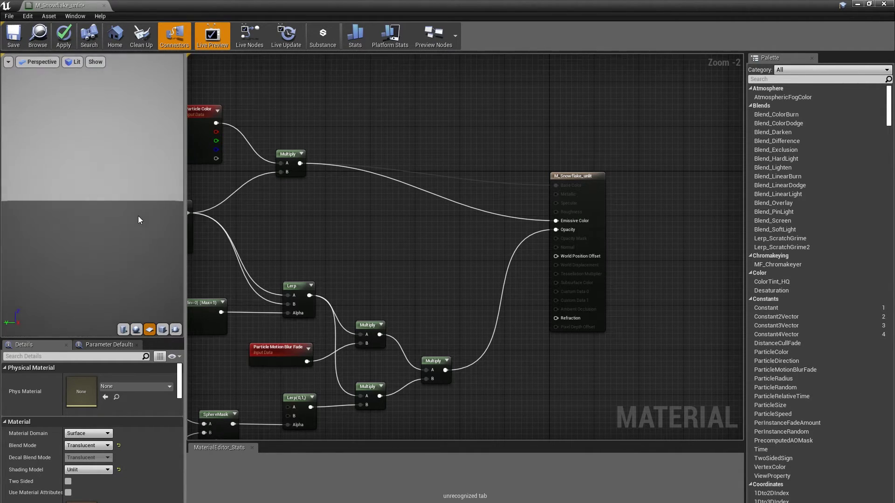
{"action": "left_click_drag", "start_coordinate": [146, 218], "coordinate": [138, 214]}
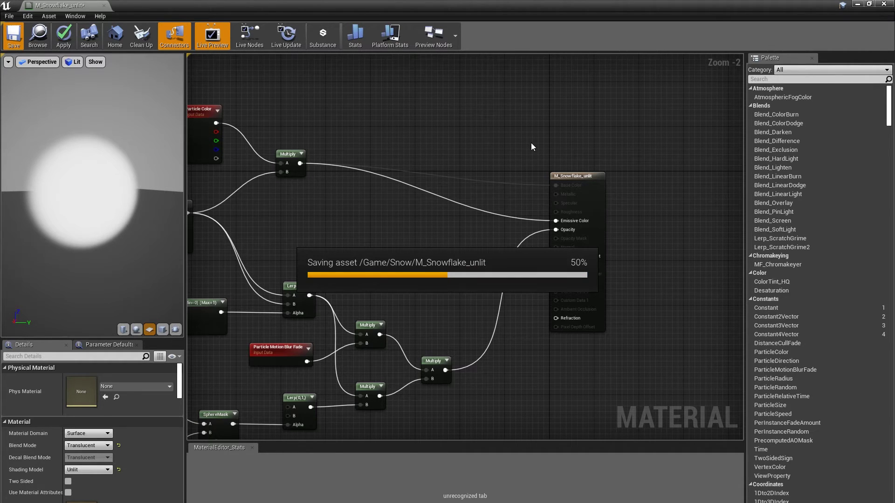
{"action": "left_click", "coordinate": [884, 5]}
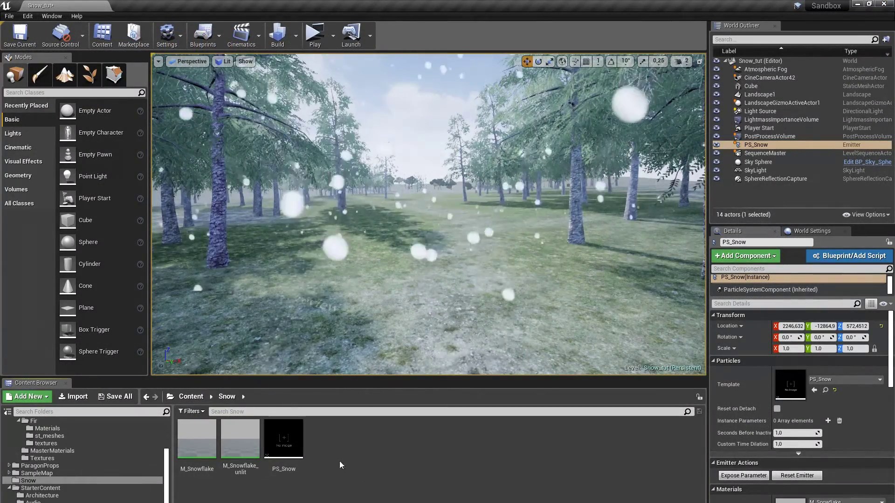
- Open PS_Snow in Cascade and duplicate its existing particle emitter
{"action": "mouse_move", "coordinate": [290, 438]}
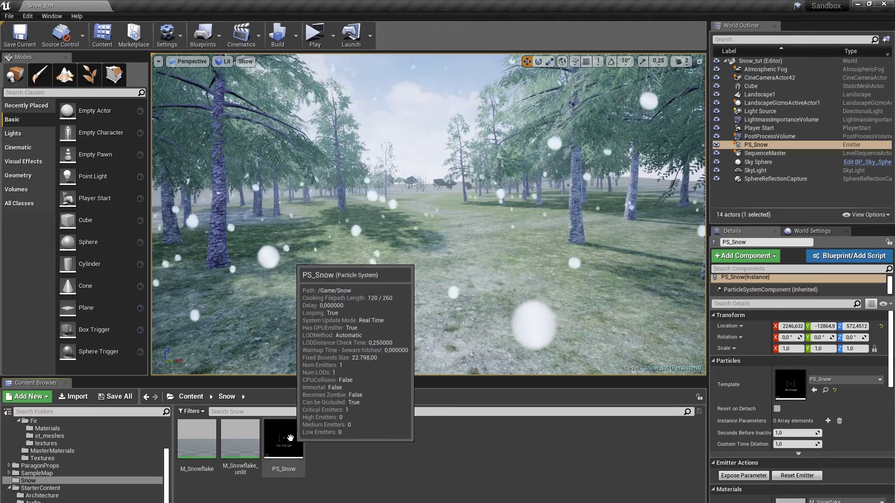
{"action": "double_click", "coordinate": [290, 439]}
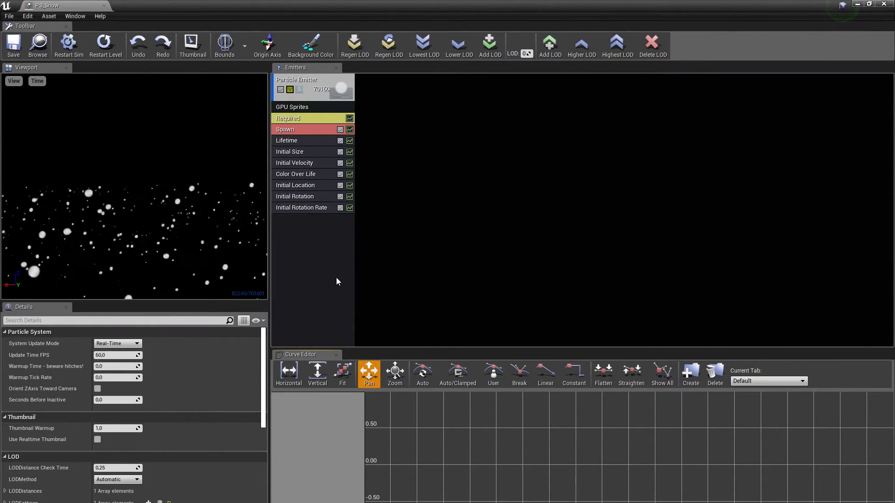
{"action": "left_click", "coordinate": [310, 97]}
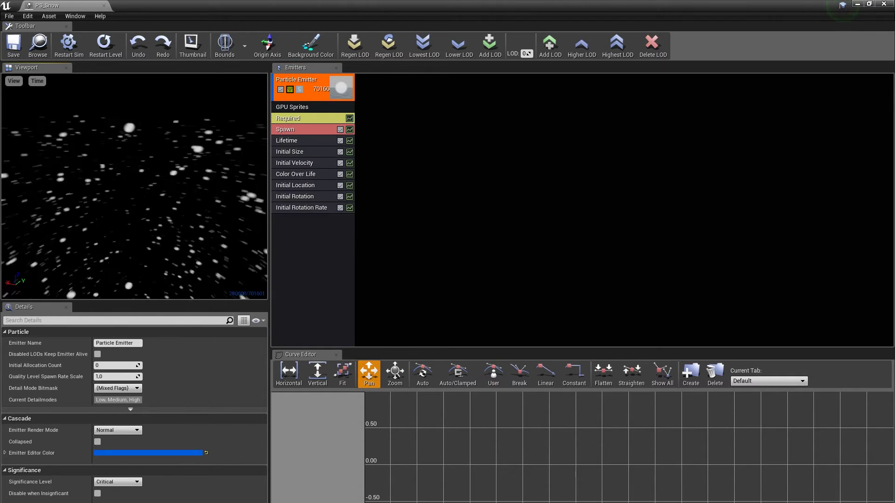
{"action": "right_click", "coordinate": [314, 98]}
{"action": "mouse_move", "coordinate": [340, 101]}
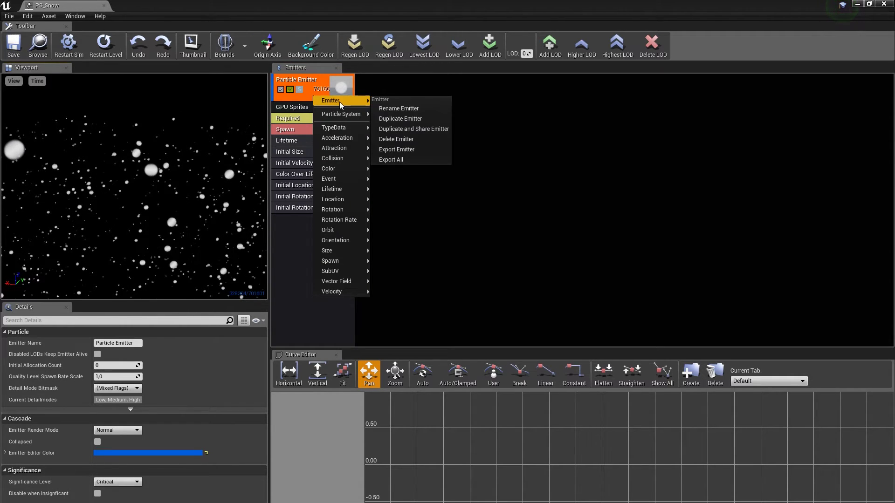
{"action": "left_click", "coordinate": [406, 121]}
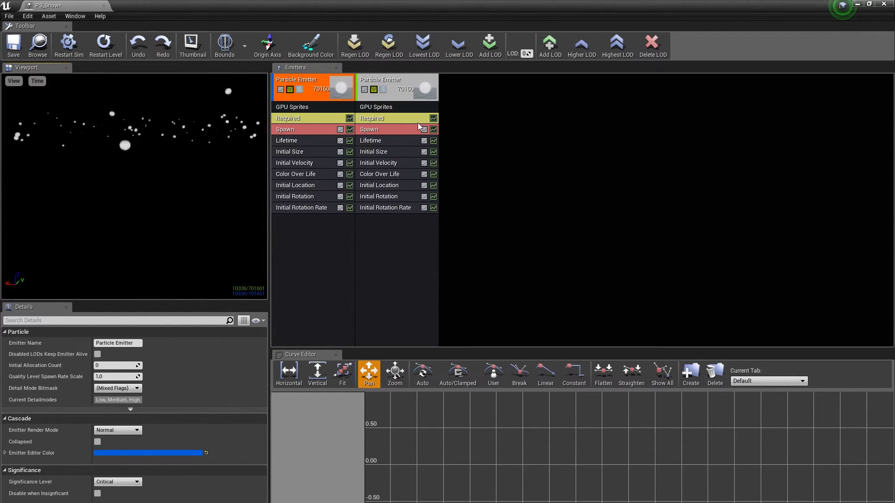
- Set the duplicate emitter's Required Material to M_Snowflake_unlit, save PS_Snow, restart the preview and close
{"action": "left_click", "coordinate": [394, 97]}
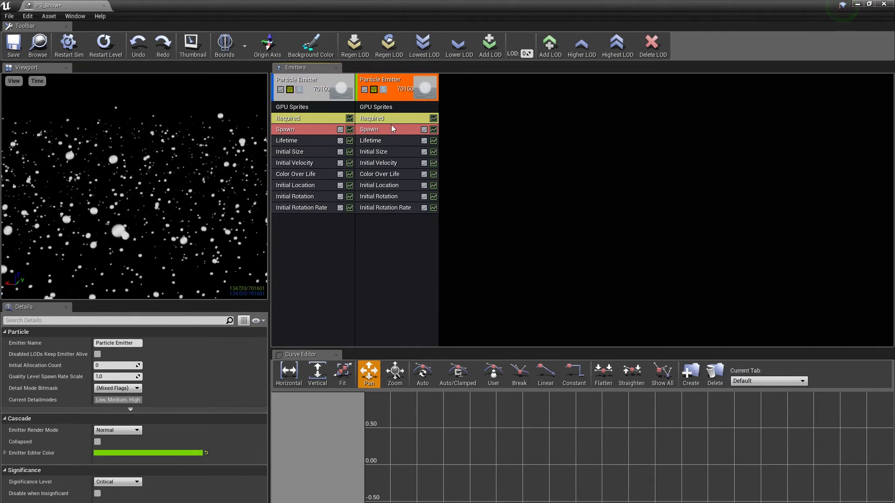
{"action": "left_click", "coordinate": [380, 118]}
{"action": "left_click", "coordinate": [159, 352]}
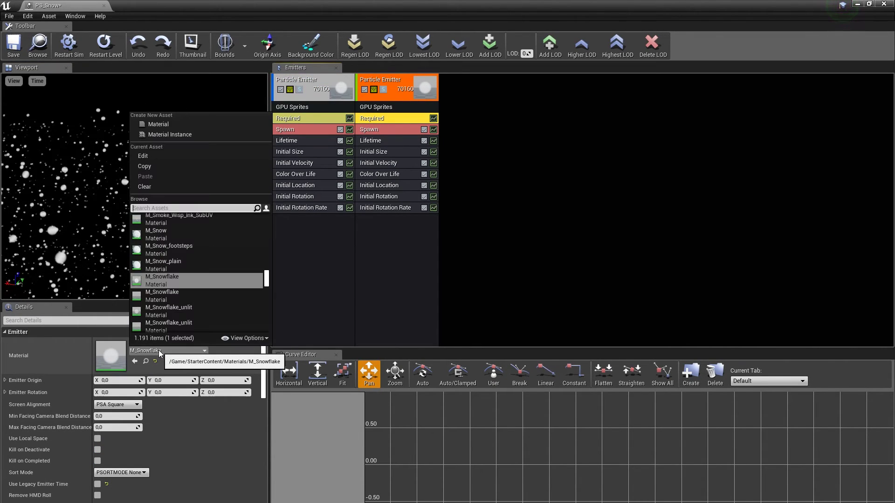
{"action": "left_click", "coordinate": [180, 310]}
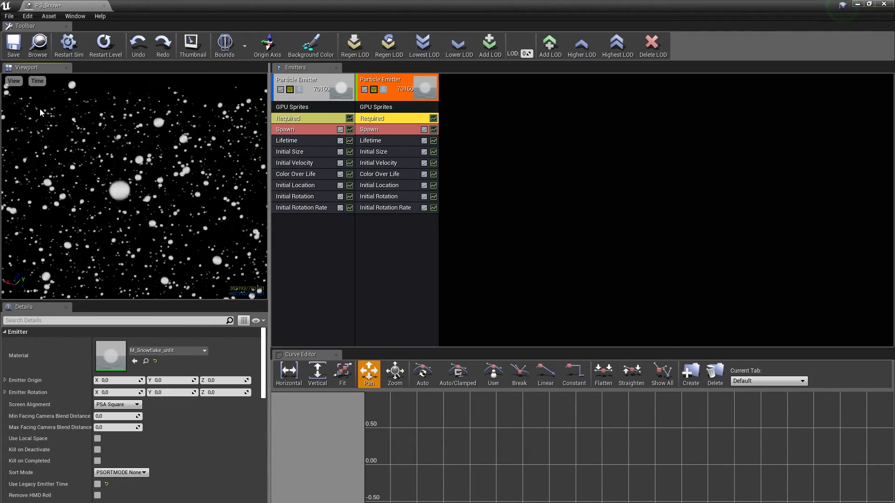
{"action": "left_click", "coordinate": [13, 44]}
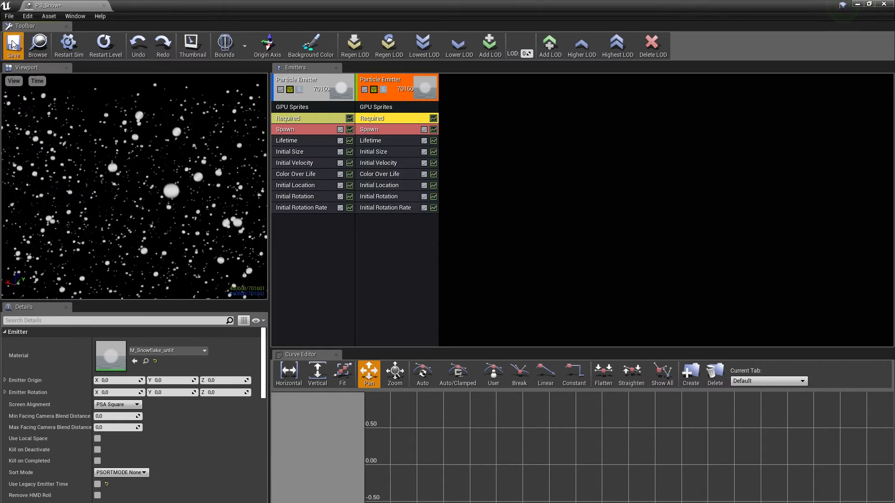
{"action": "left_click", "coordinate": [105, 43]}
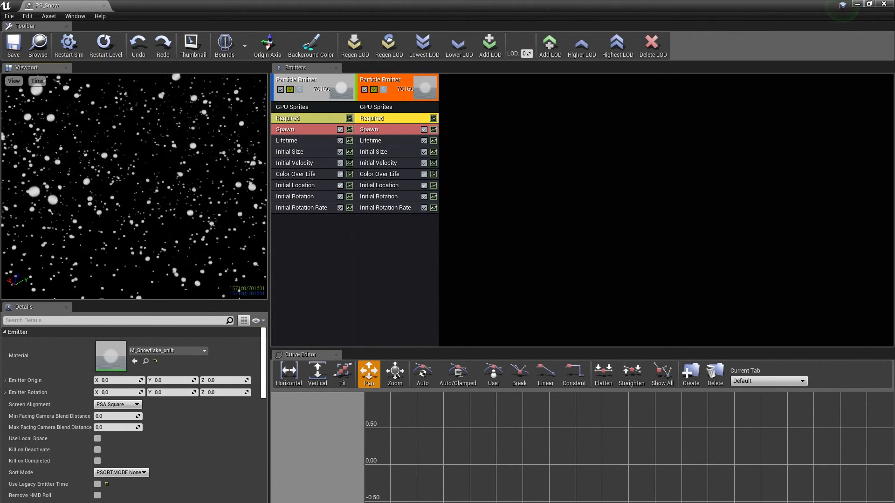
{"action": "left_click", "coordinate": [884, 6]}
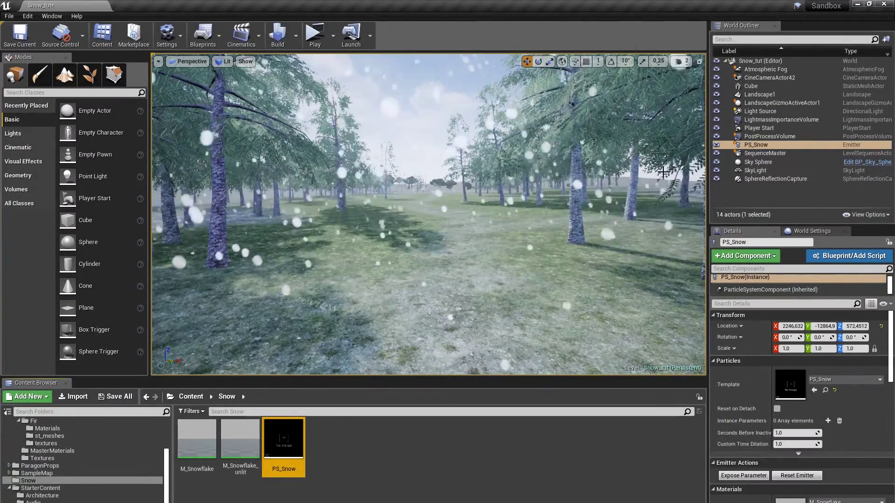
{"action": "mouse_move", "coordinate": [663, 173]}
{"action": "right_mouse_down"}
{"action": "mouse_move", "coordinate": [653, 196]}
{"action": "mouse_move", "coordinate": [653, 140]}
{"action": "right_mouse_up"}
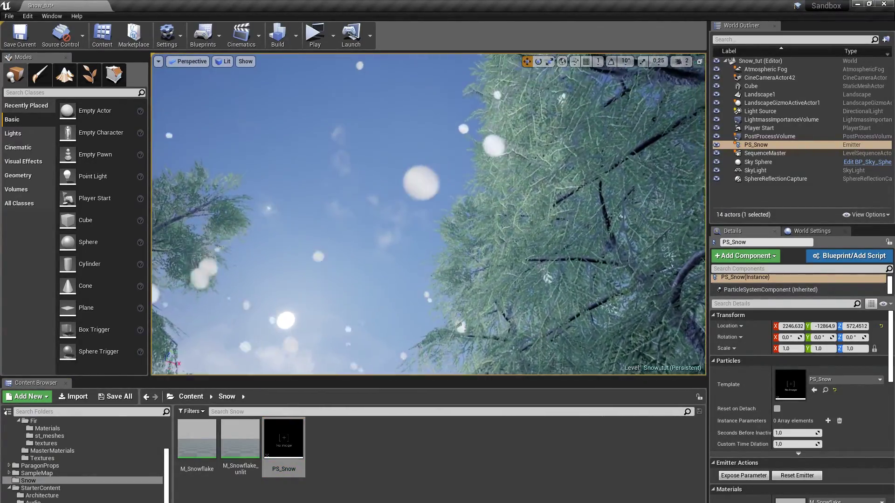
{"action": "right_click_drag", "start_coordinate": [384, 258], "coordinate": [384, 258]}
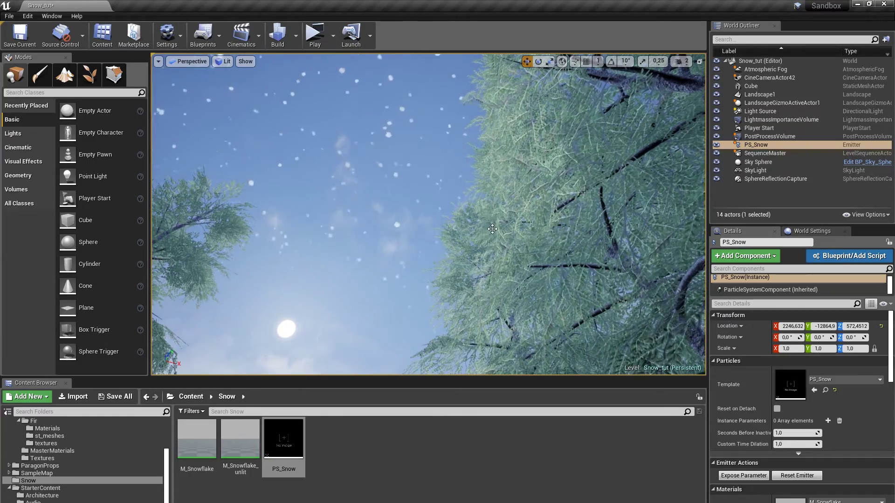
{"action": "right_click_drag", "start_coordinate": [490, 211], "coordinate": [481, 212]}
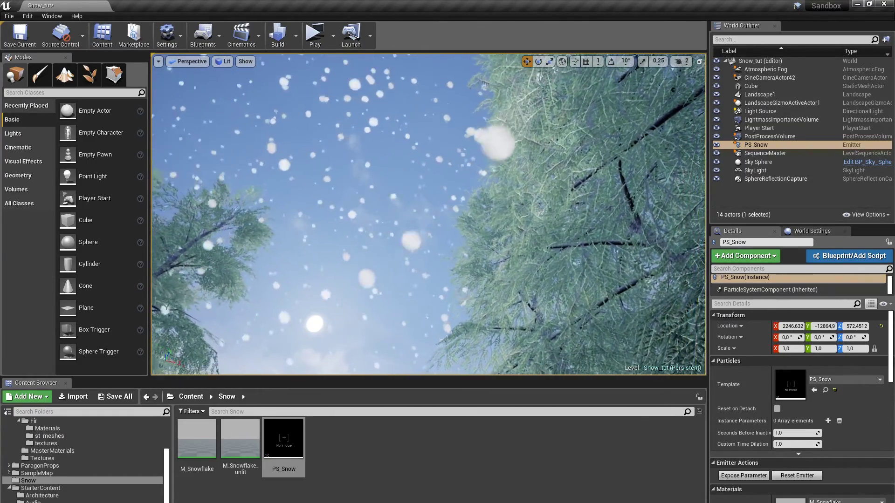